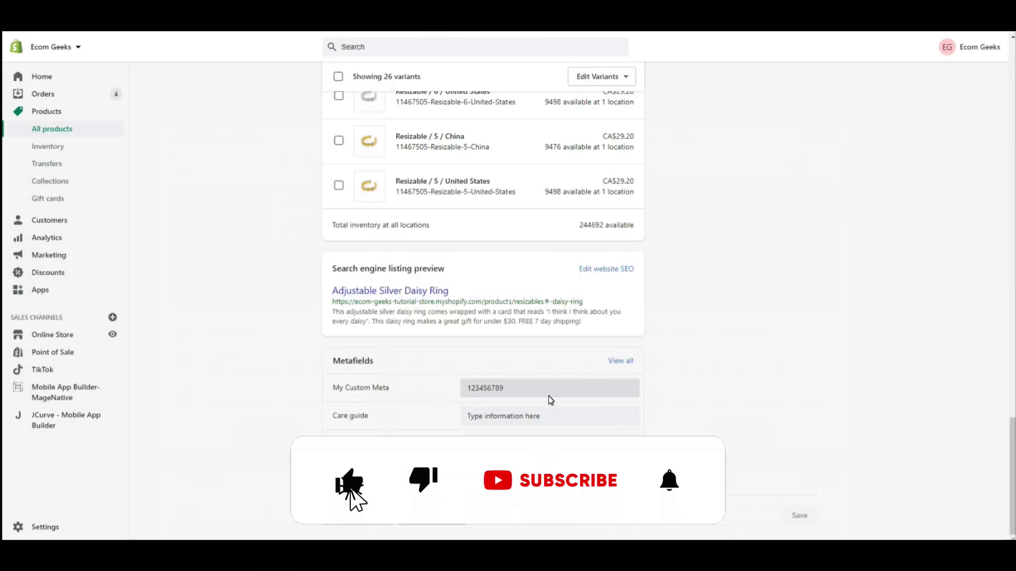
left_click(547, 399)
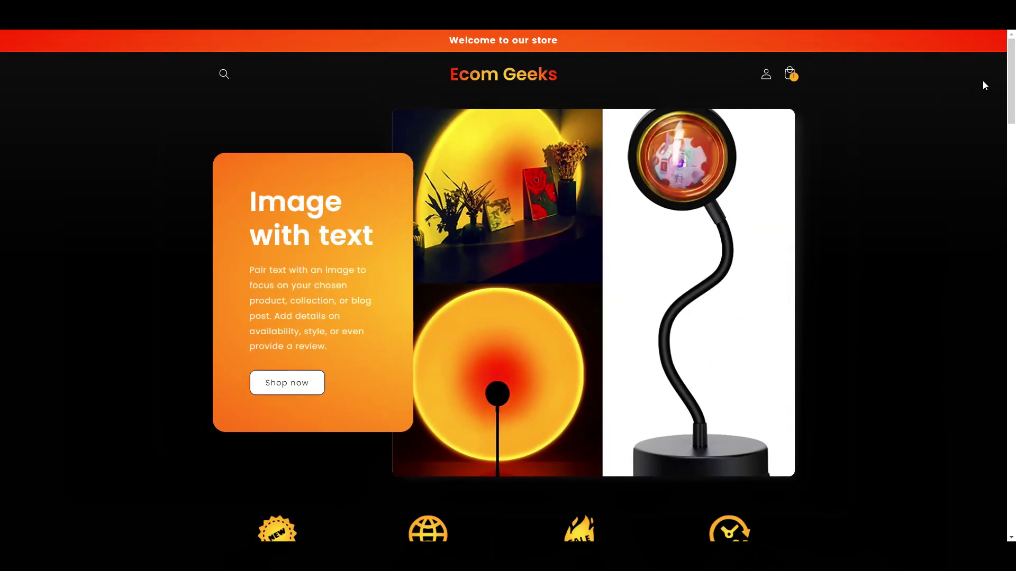
left_click_drag(1015, 47, 1014, 472)
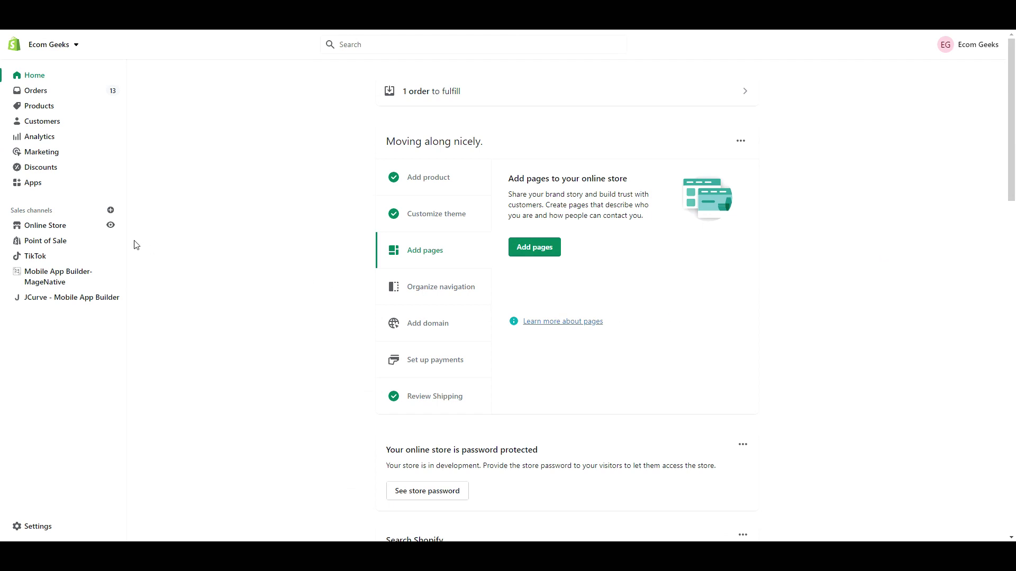
- Add the free Sense theme to the online store's theme library
left_click(85, 229)
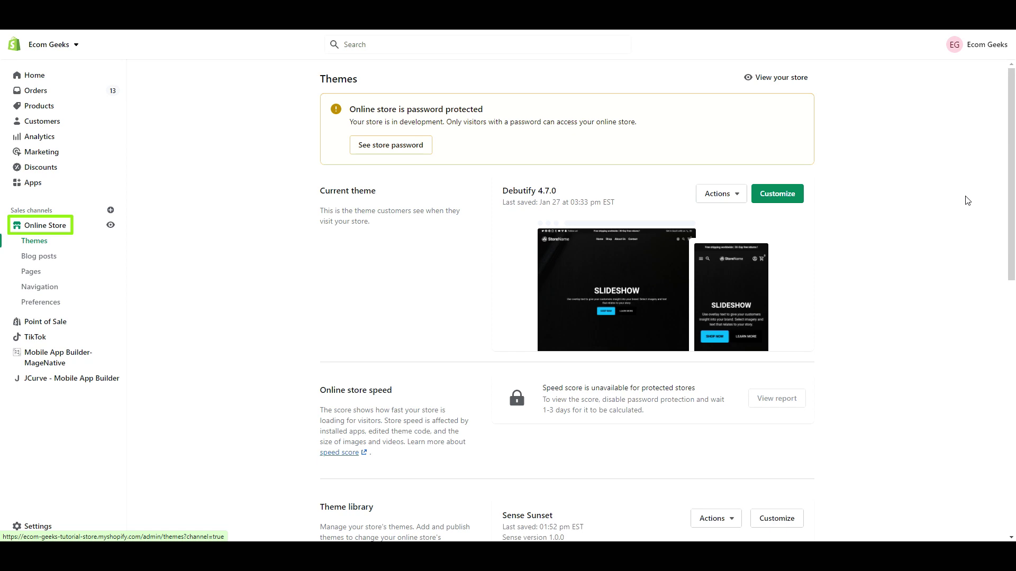
left_click_drag(1014, 114, 979, 392)
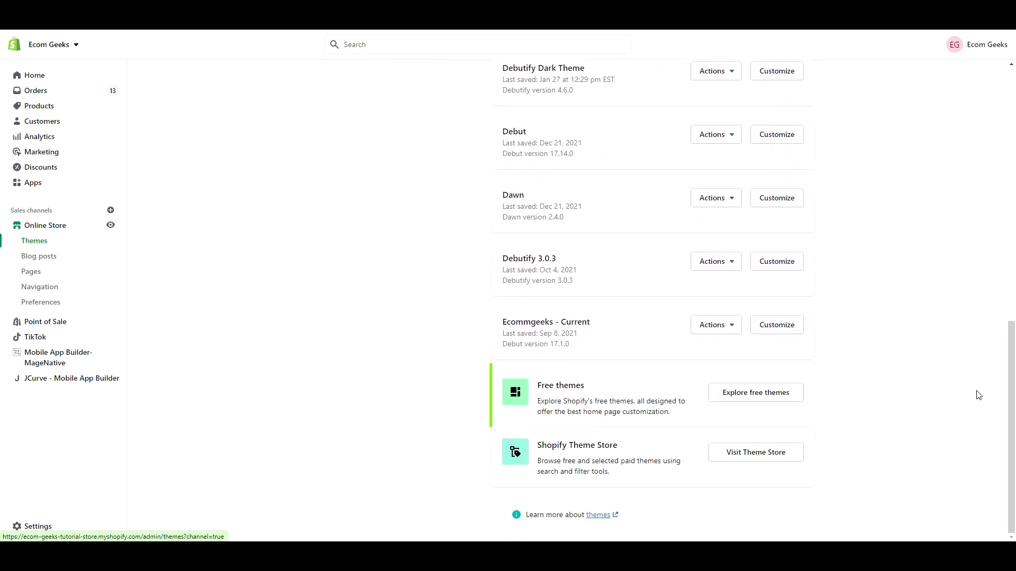
left_click(786, 396)
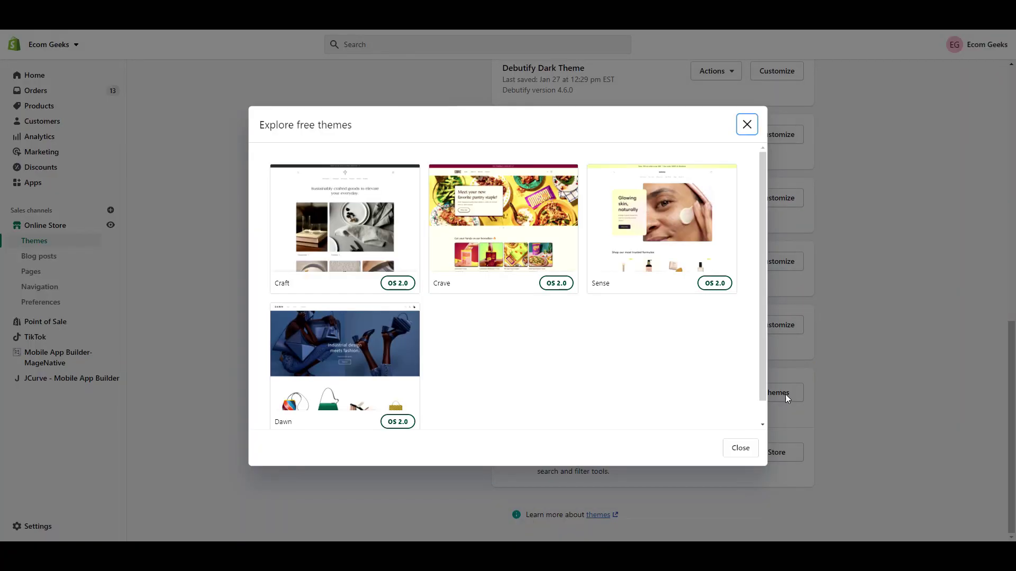
left_click(650, 292)
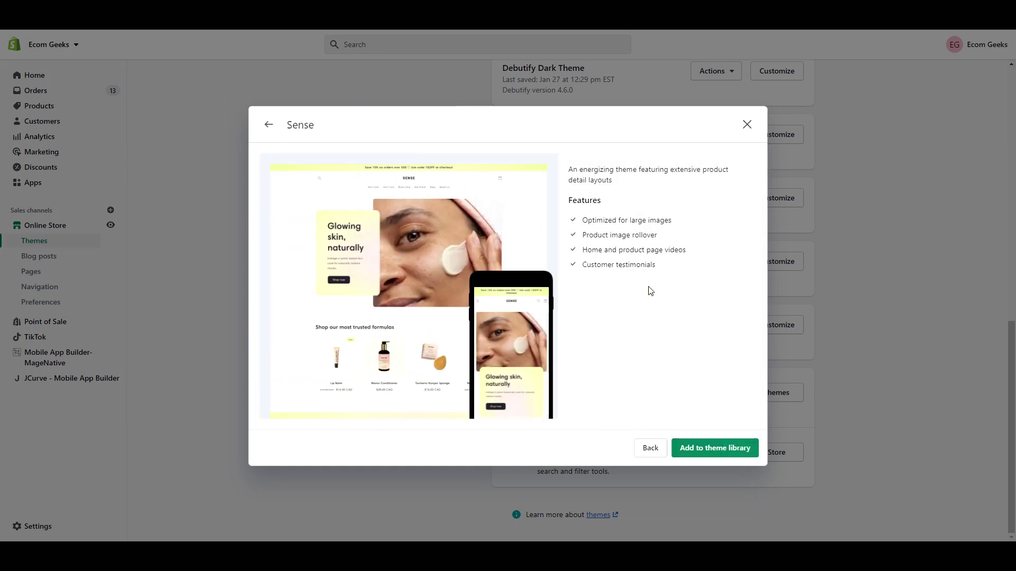
left_click(710, 456)
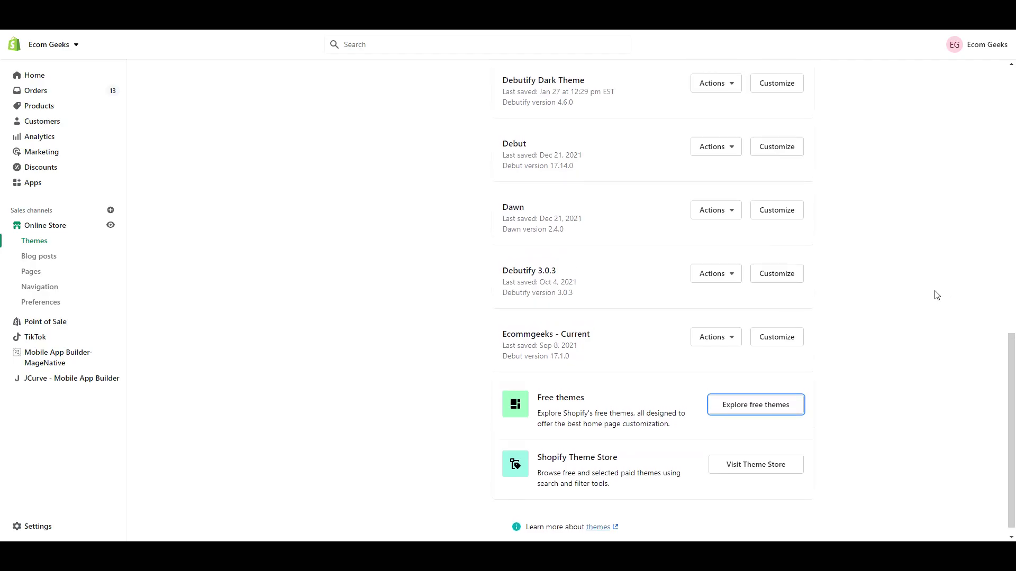
- Open the newly added Sense theme for customization and show its theme-wide color settings
scroll(935, 292, "up", 8)
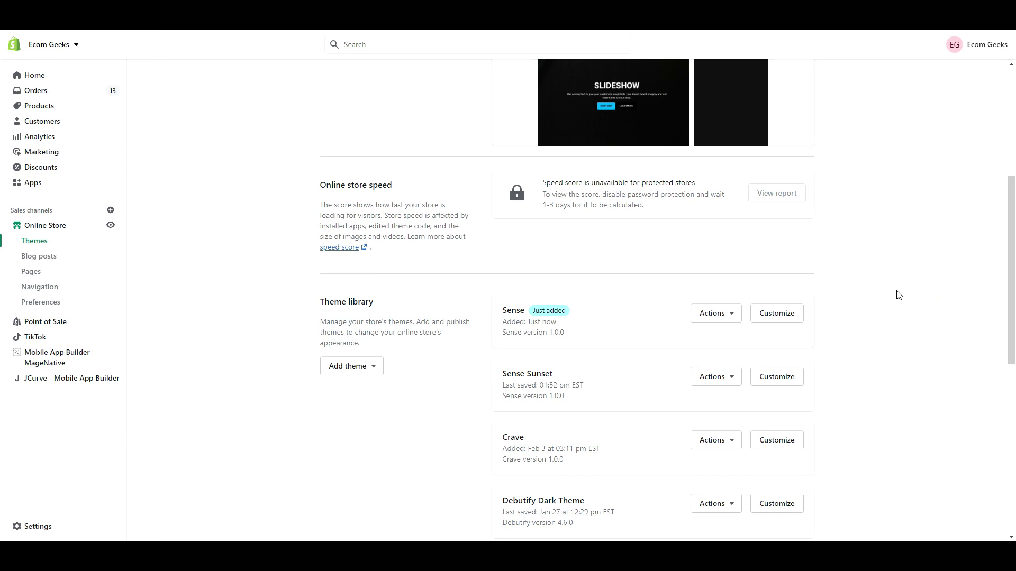
left_click(776, 313)
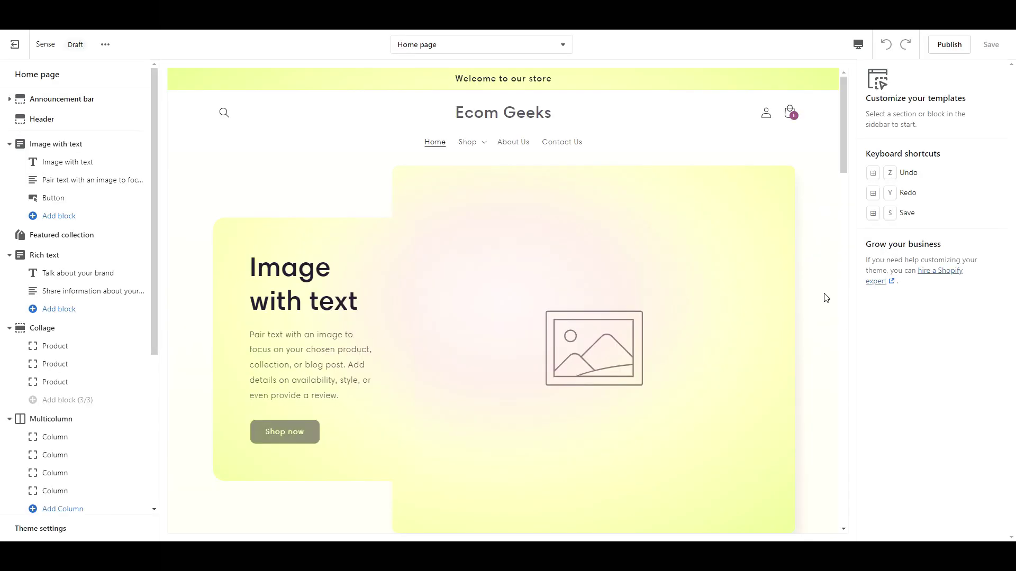
left_click(42, 529)
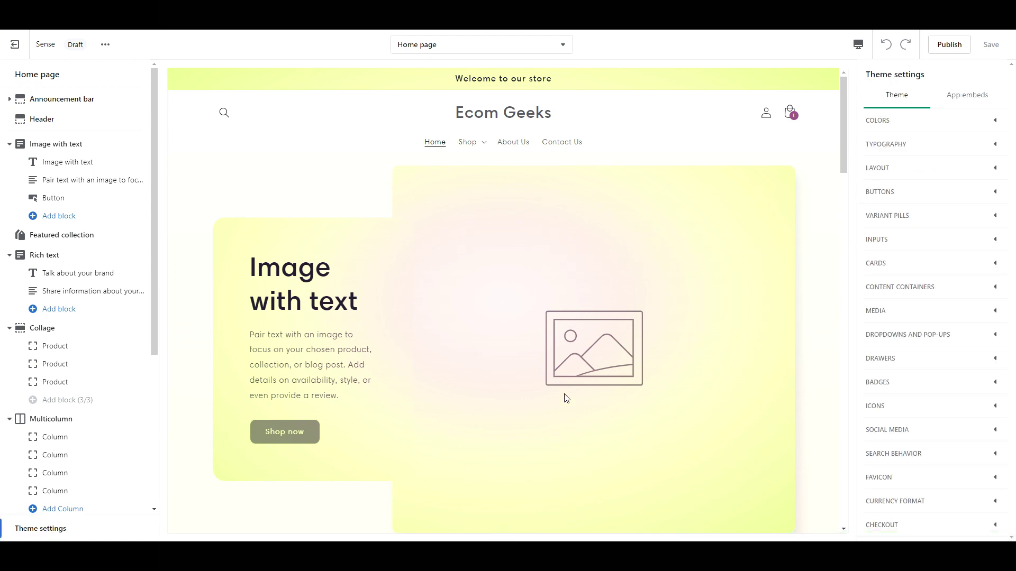
left_click(879, 121)
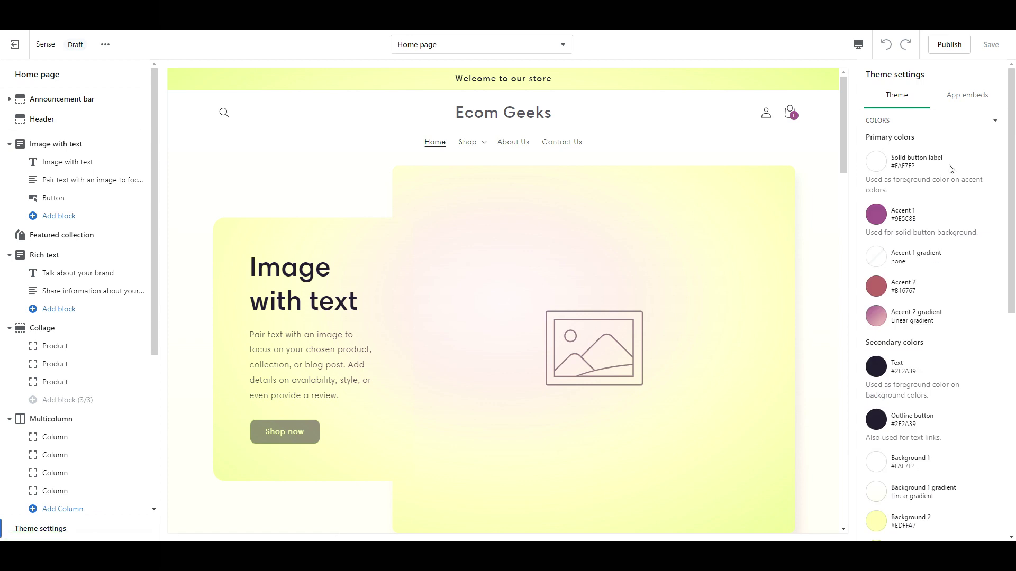
- Set the primary Solid button label color to #000000
left_click(877, 162)
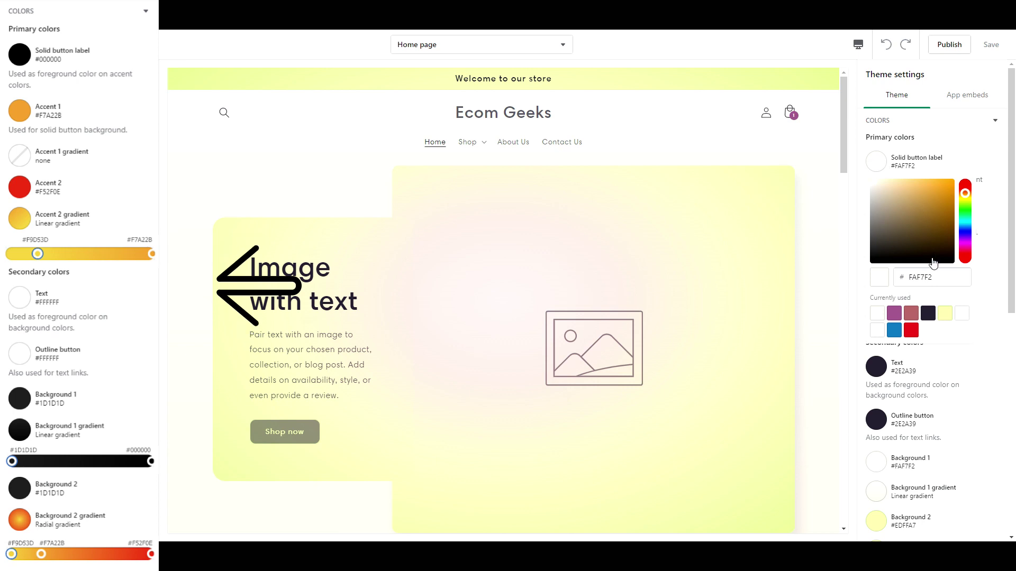
double_click(915, 278)
type("000000")
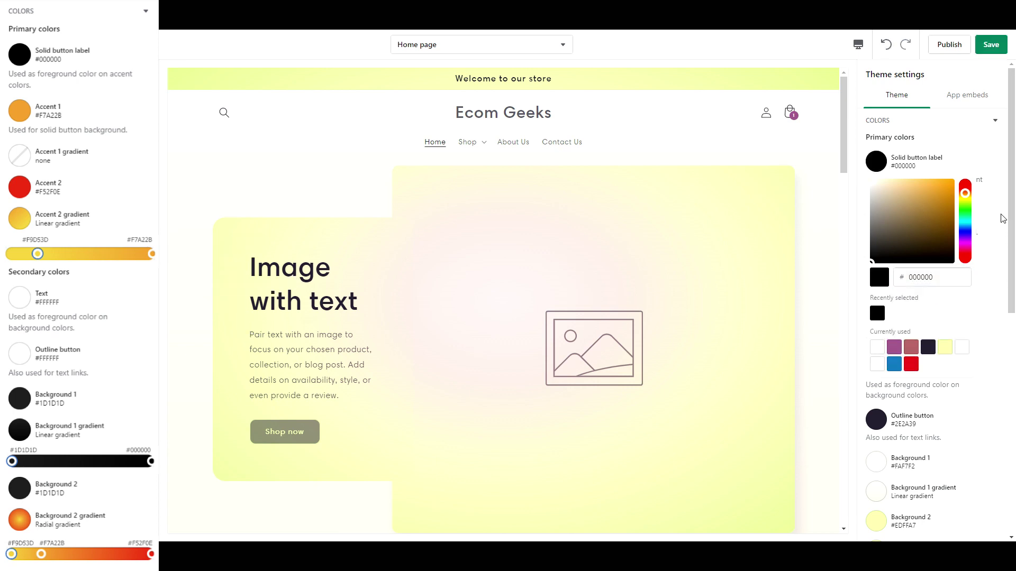
left_click(1002, 218)
- Set the Accent 1 color used for solid button backgrounds to #F7A22B
left_click(881, 222)
double_click(916, 330)
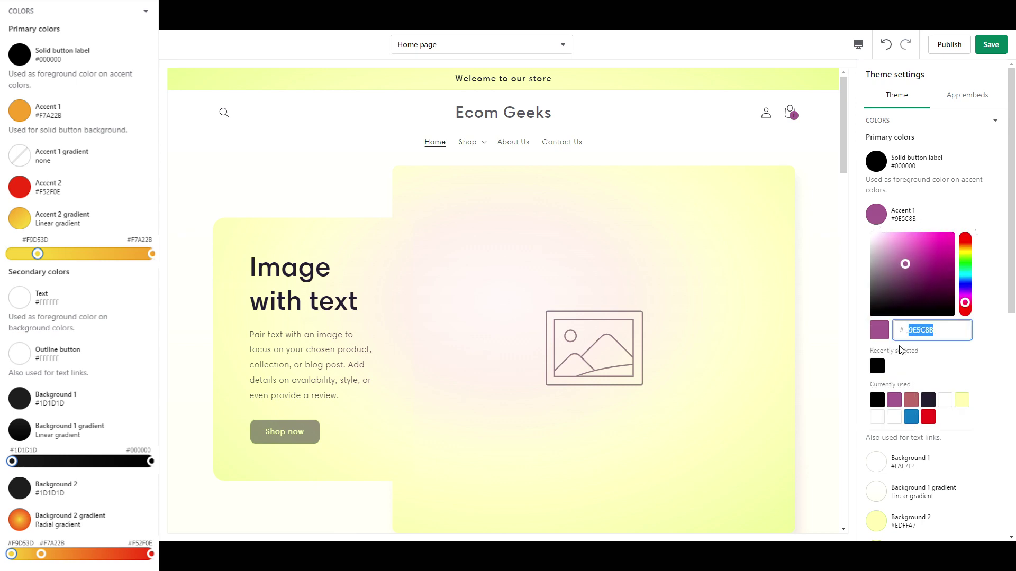
type("F7A22B")
key("Return")
- Set the Accent 2 primary color to #F52F0E
left_click(876, 287)
double_click(931, 173)
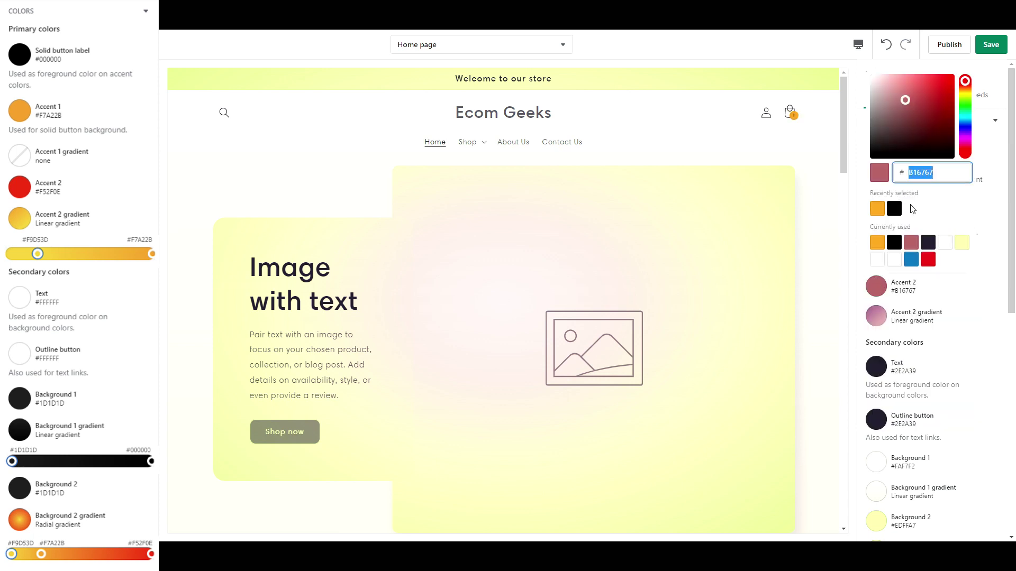
type("F52F0E")
key("Return")
- Recolor the Accent 2 linear gradient with #F9D53D at its first stop and #F7A22B at its end stop
left_click(939, 312)
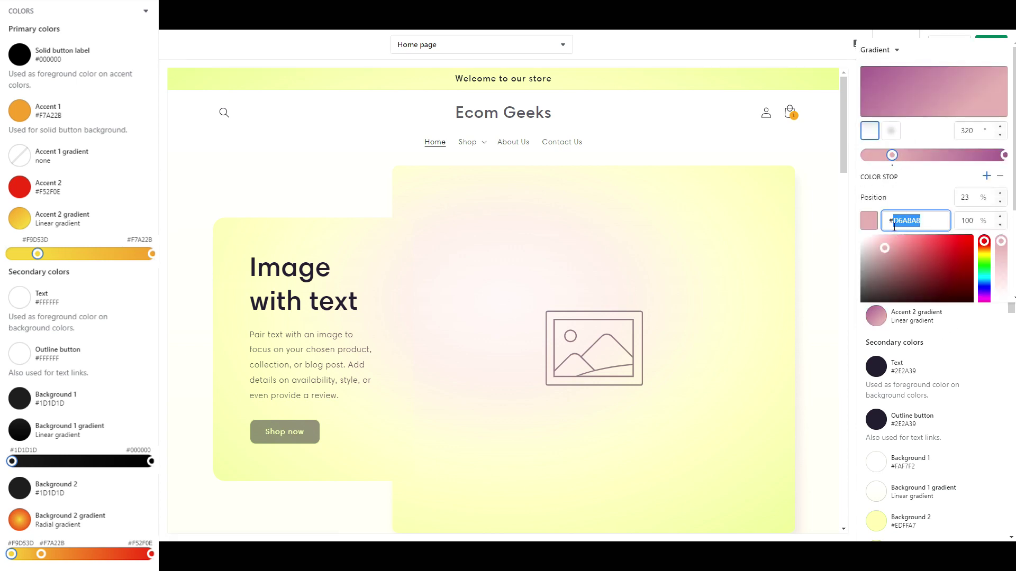
type("F9D53D")
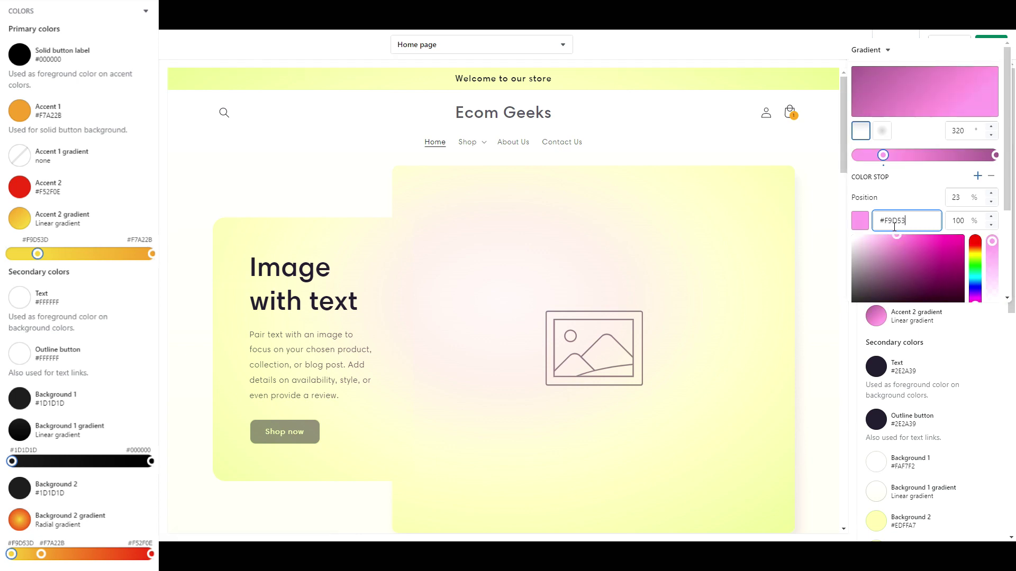
left_click(934, 176)
left_click(995, 155)
double_click(894, 220)
type("F7")
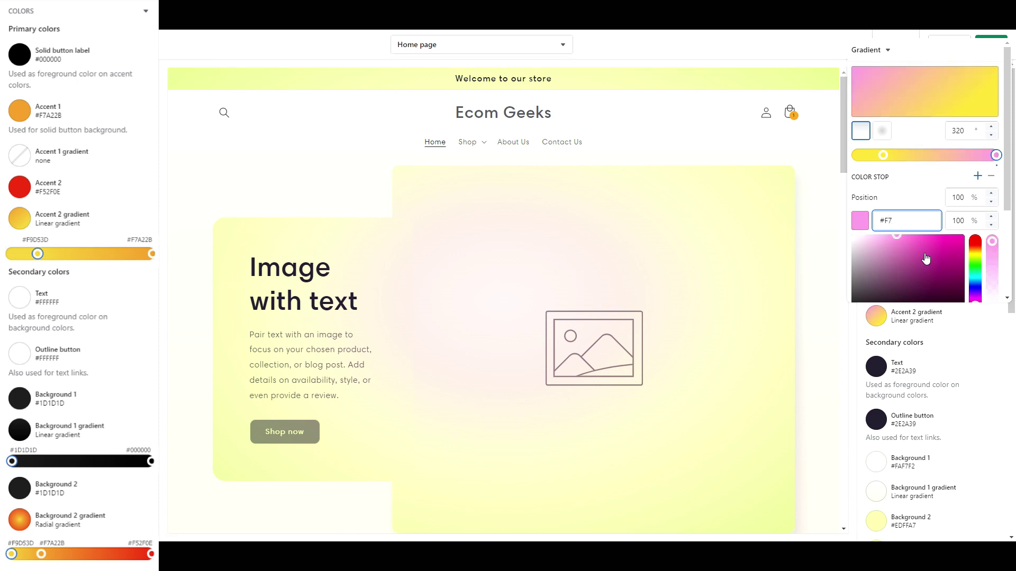
type("A22B")
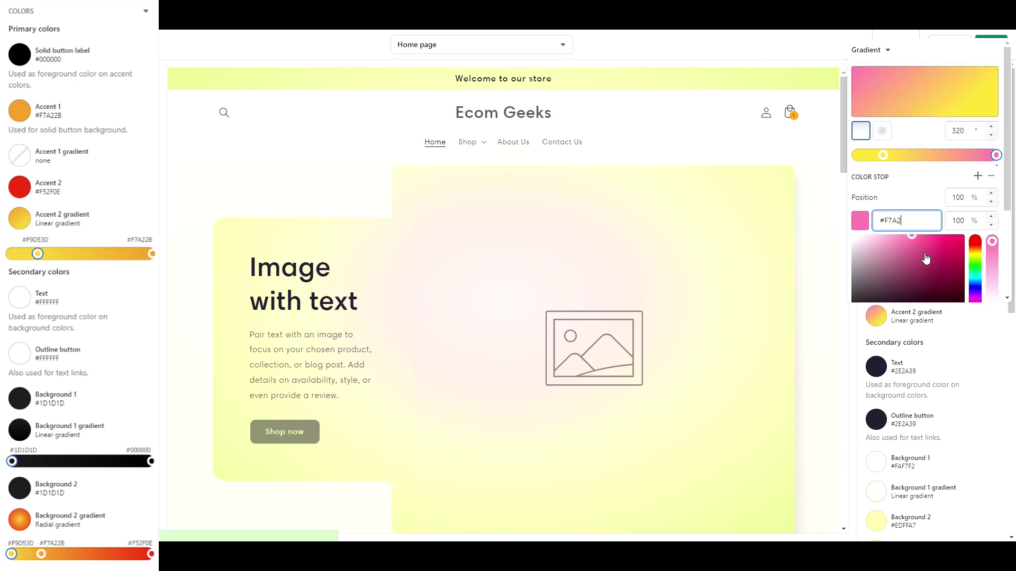
left_click(934, 193)
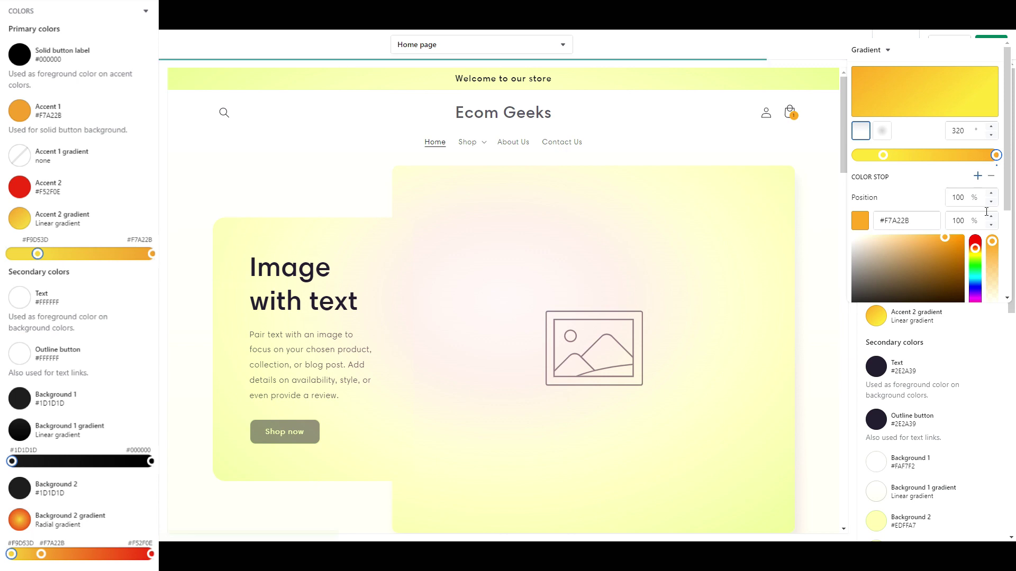
left_click(987, 345)
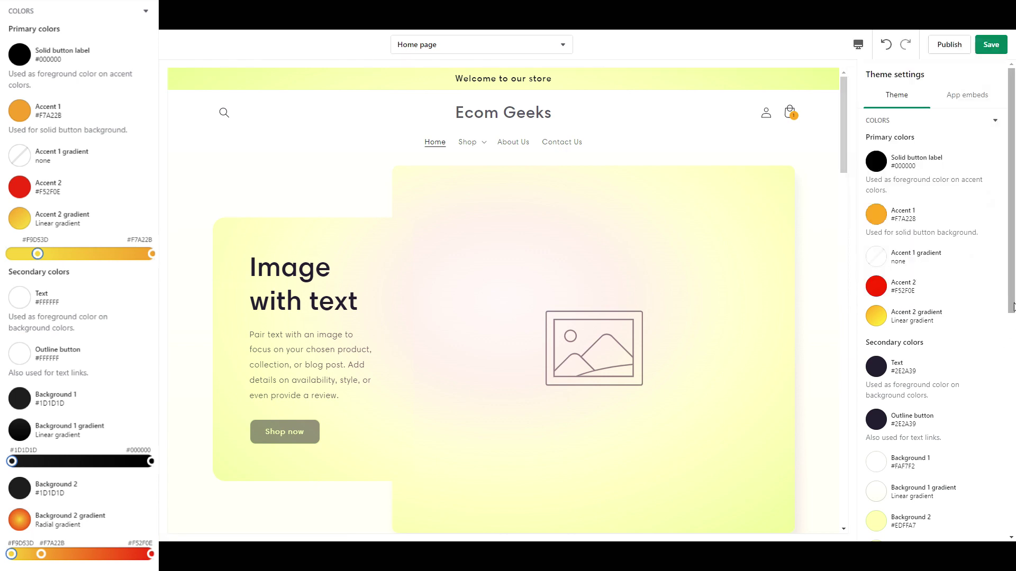
- Set the secondary Text color to #FFFFFF
left_click(876, 370)
left_click_drag(934, 253, 914, 269)
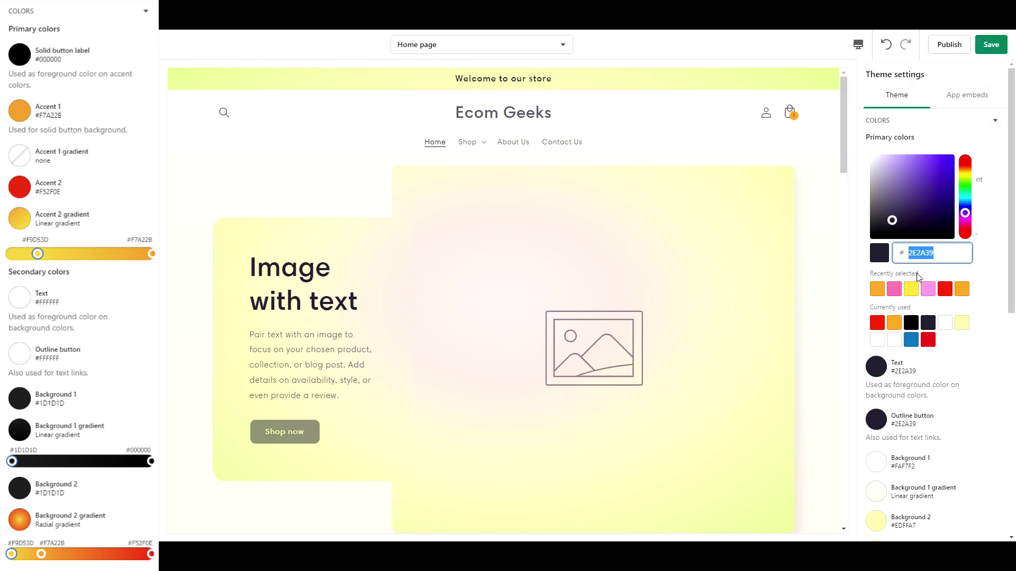
type("FFFFFF")
scroll(991, 290, "down", 1)
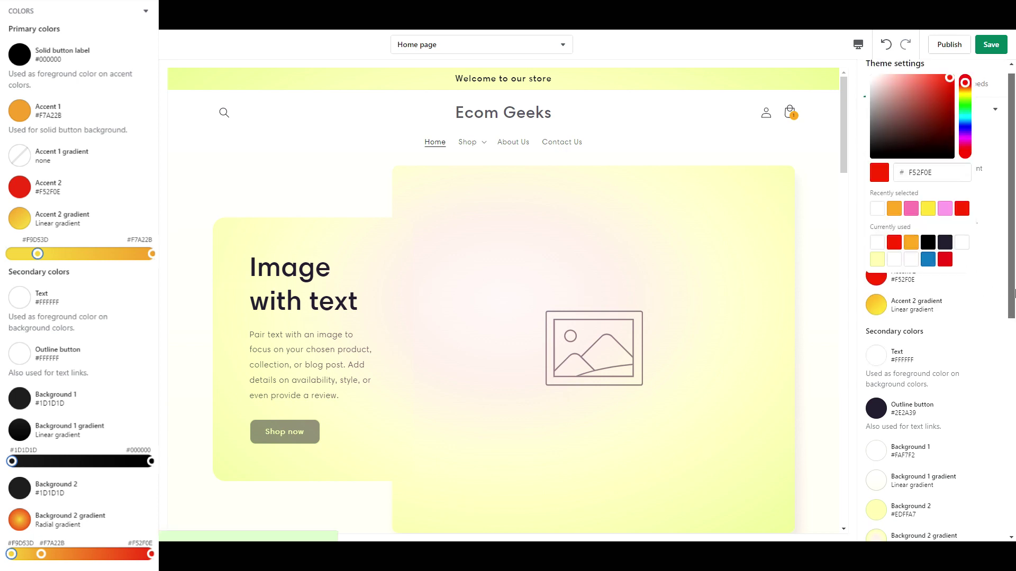
scroll(1000, 296, "down", 2)
left_click(1000, 301)
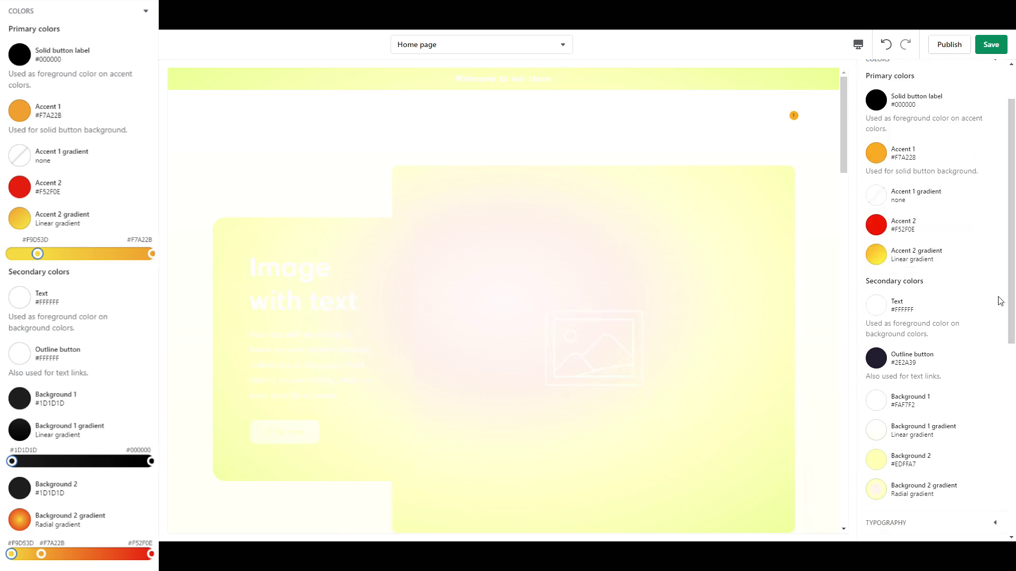
- Set the Outline button color to the recently used white, #FFFFFF
left_click(878, 362)
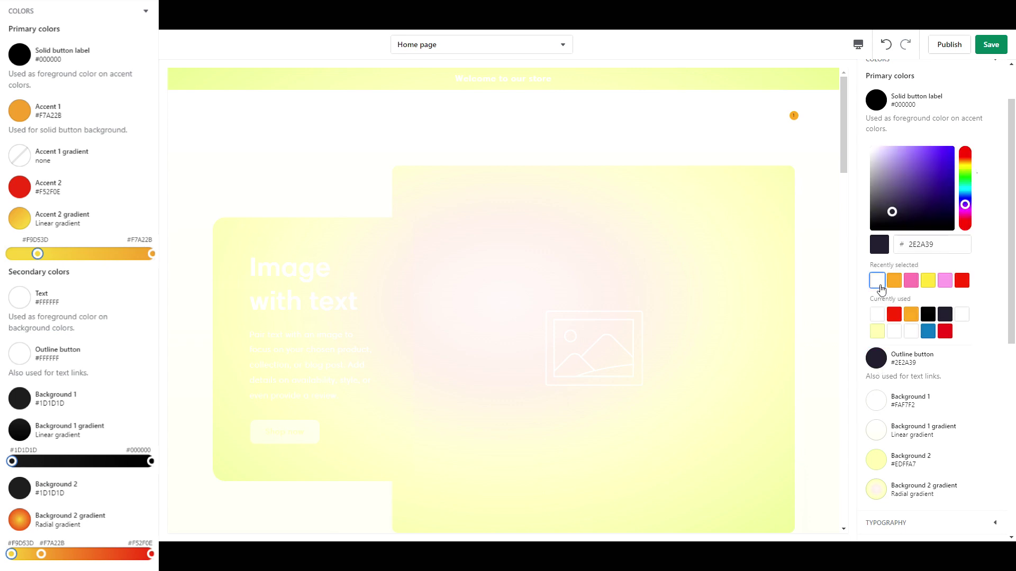
left_click(877, 281)
left_click(993, 377)
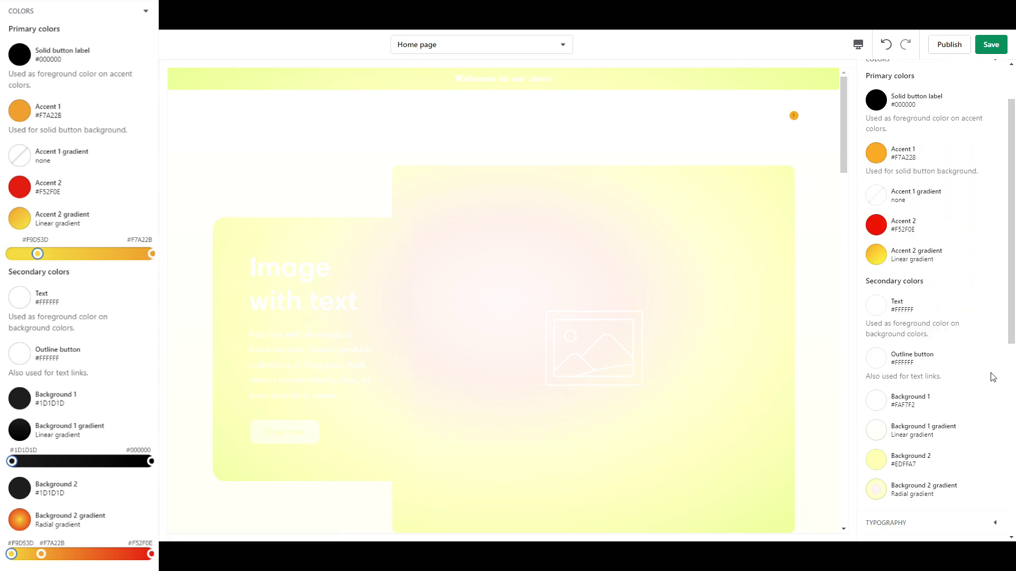
- Set the Background 1 color to #1D1D1D
scroll(930, 392, "down", 3)
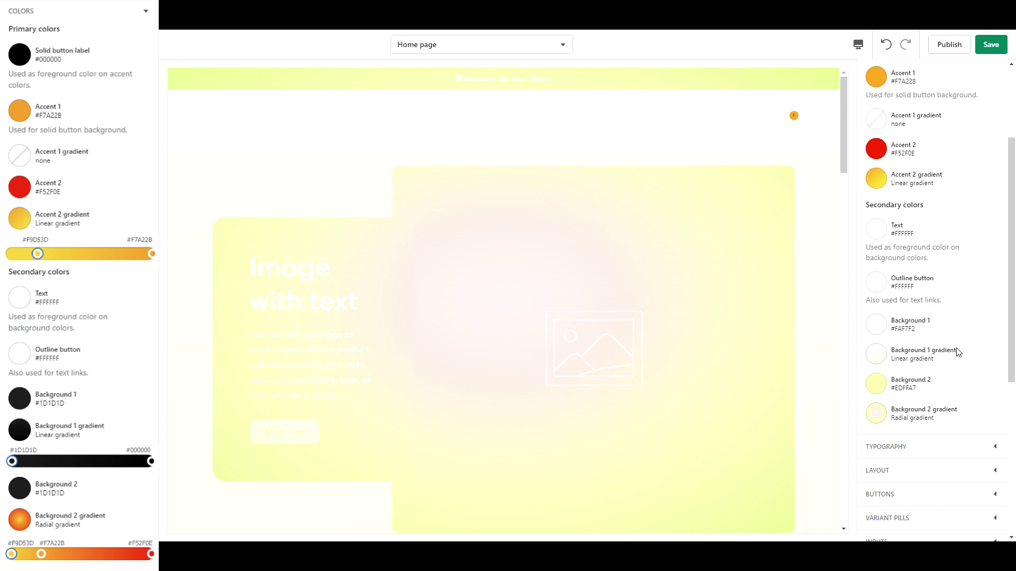
left_click(883, 328)
double_click(915, 210)
type("1D1D1D")
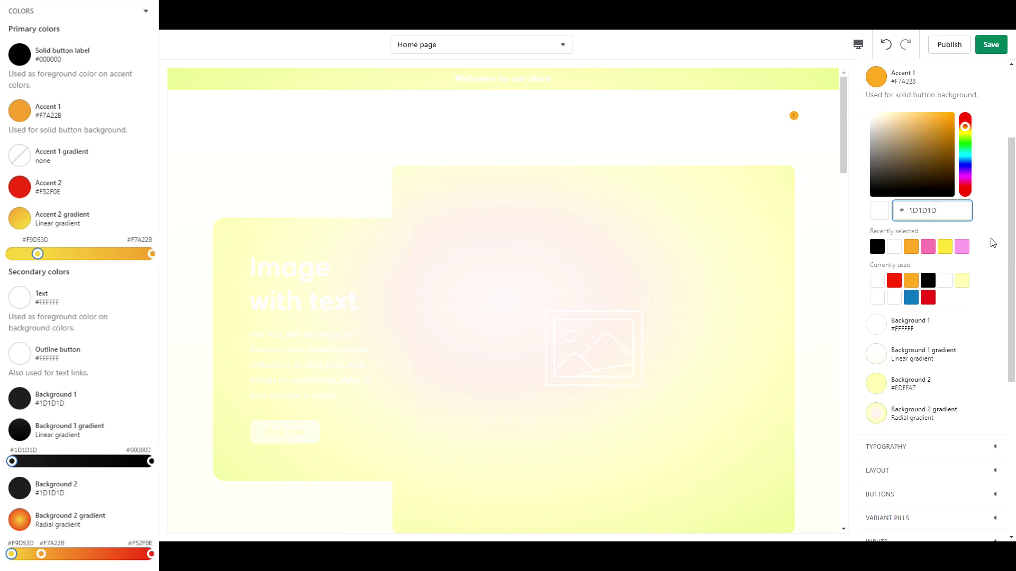
- Set the end stop of the Background 1 linear gradient to #000000
scroll(992, 243, "down", 3)
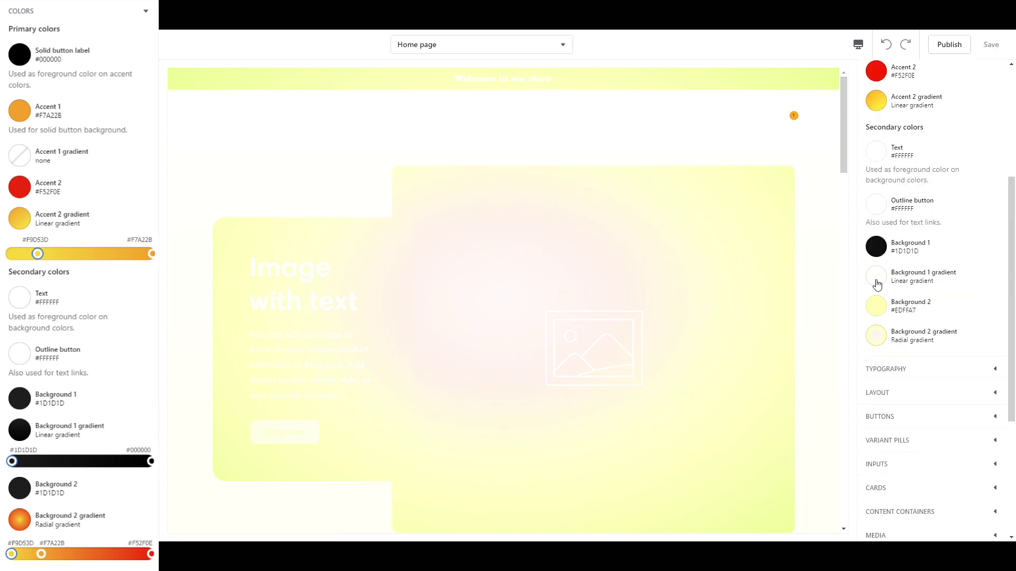
left_click(877, 277)
left_click(1005, 407)
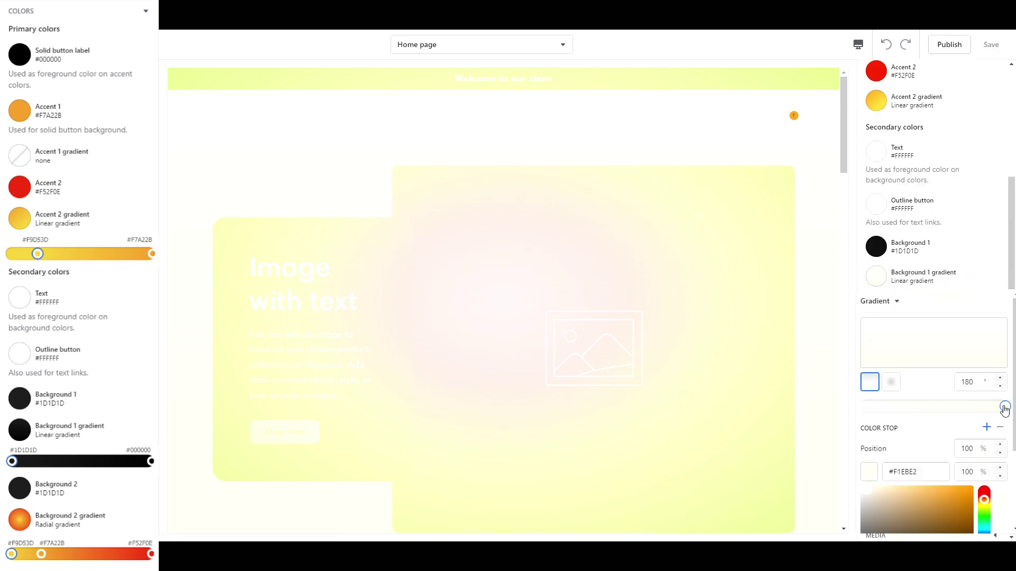
triple_click(928, 479)
type("#000000")
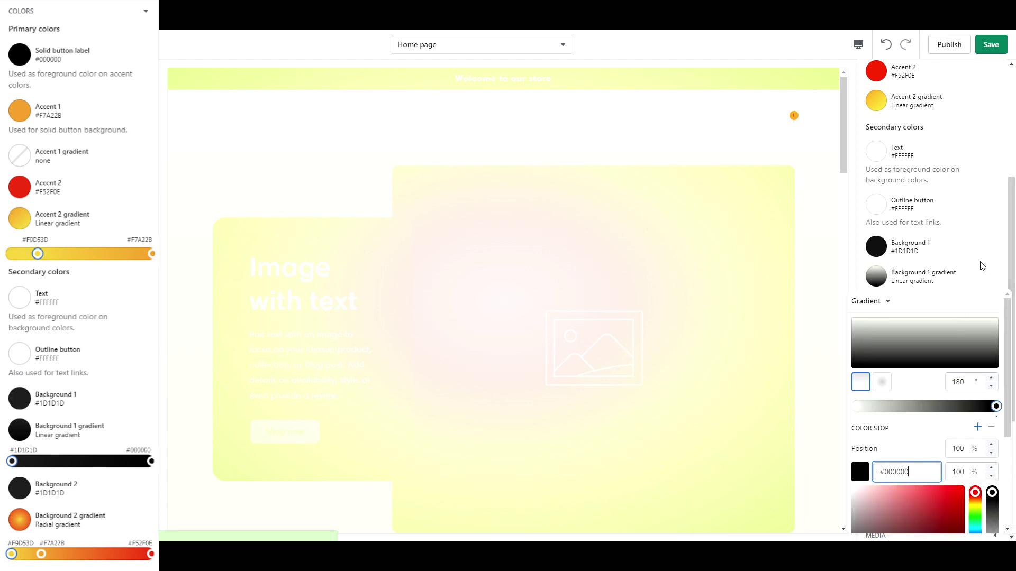
left_click(979, 266)
- Set the starting stop of the Background 1 linear gradient to #1D1D1D
left_click(881, 283)
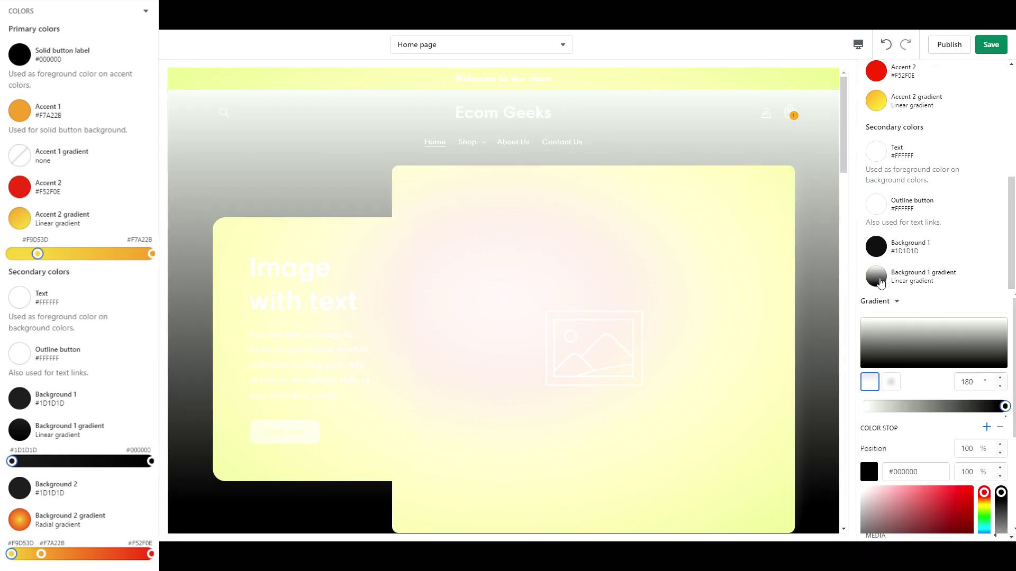
left_click(865, 406)
double_click(896, 480)
type("1D1D1D")
left_click(997, 252)
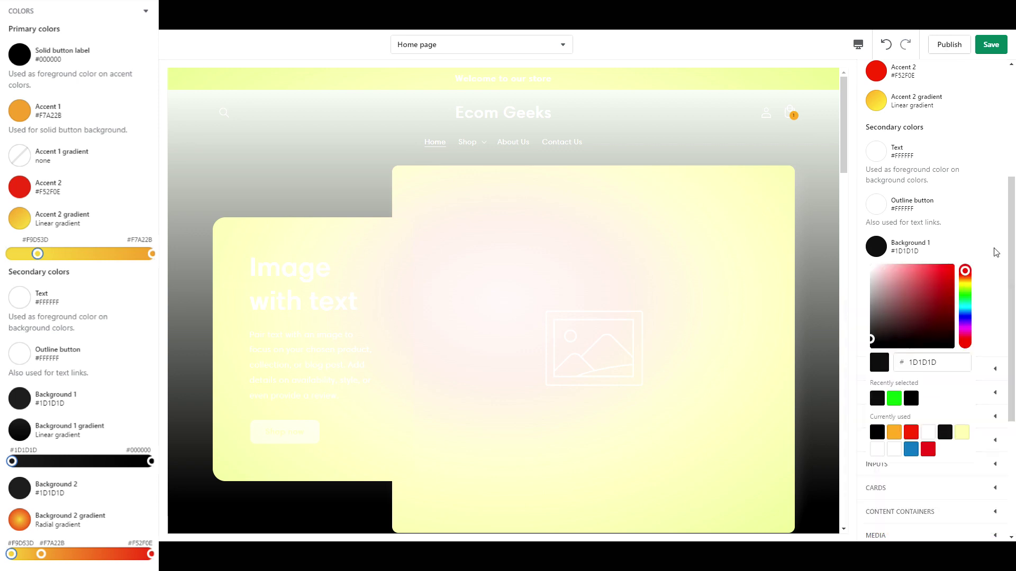
left_click(999, 233)
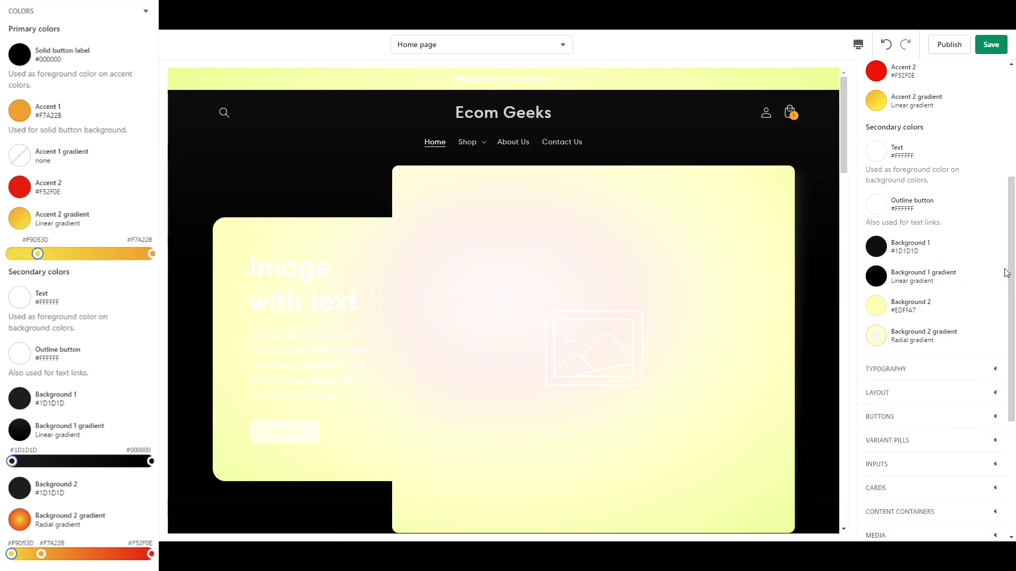
- Set the Background 2 color to #1D1D1D
left_click(876, 306)
double_click(934, 193)
key("BackSpace")
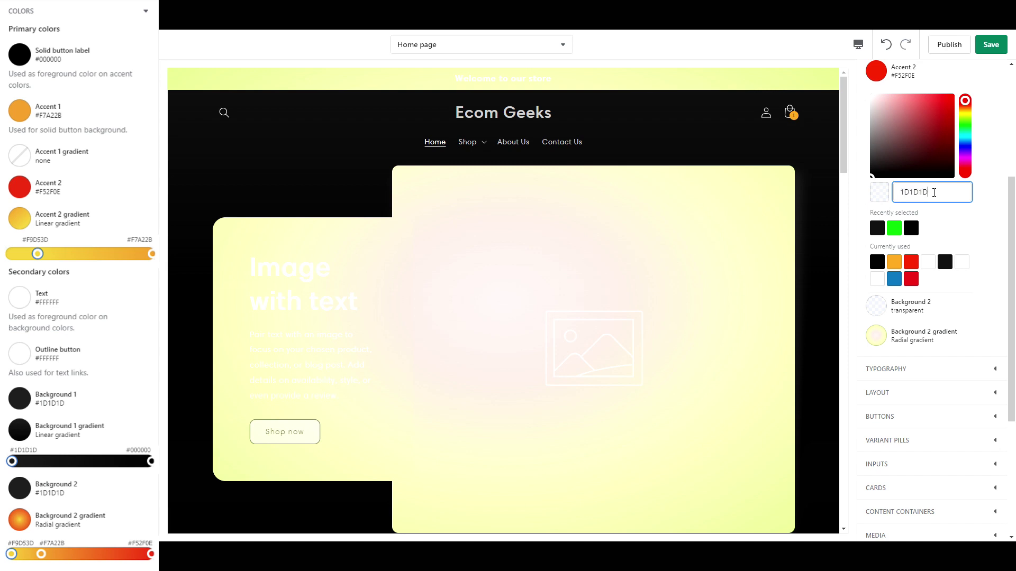
left_click(986, 277)
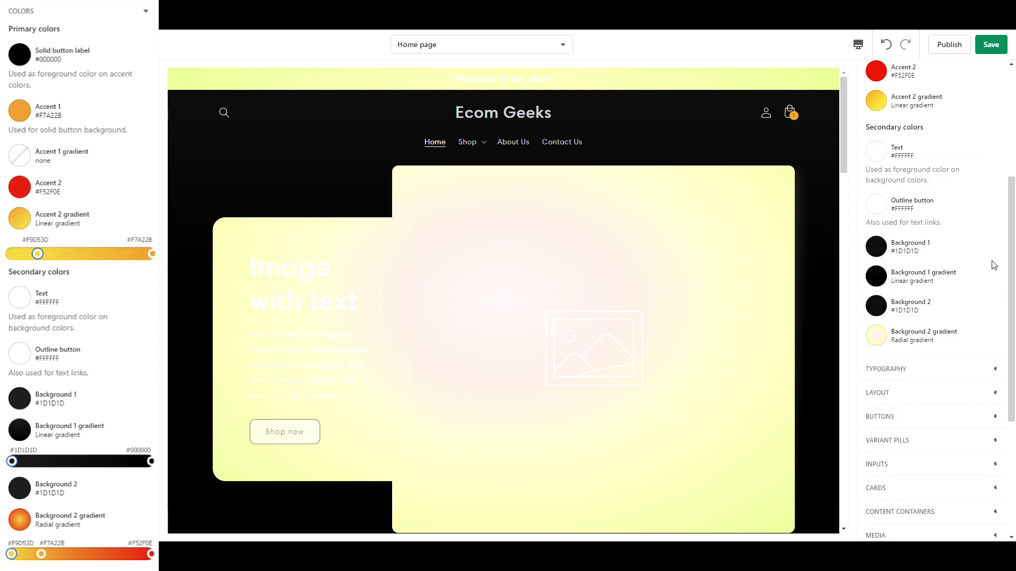
- Set the end stop of the Background 2 radial gradient to #F52F0E
left_click(878, 340)
left_click(1005, 155)
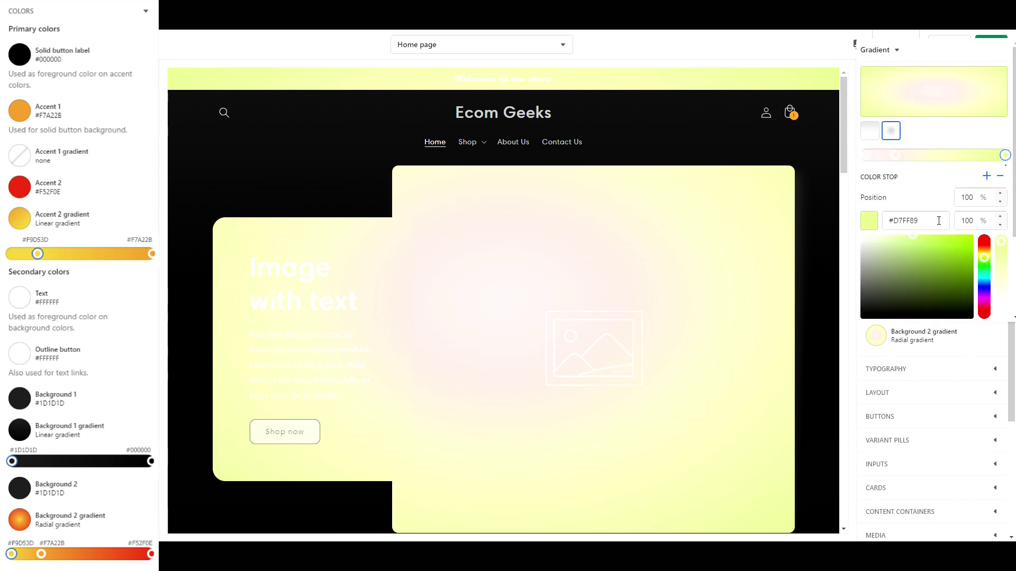
type("F52F0E")
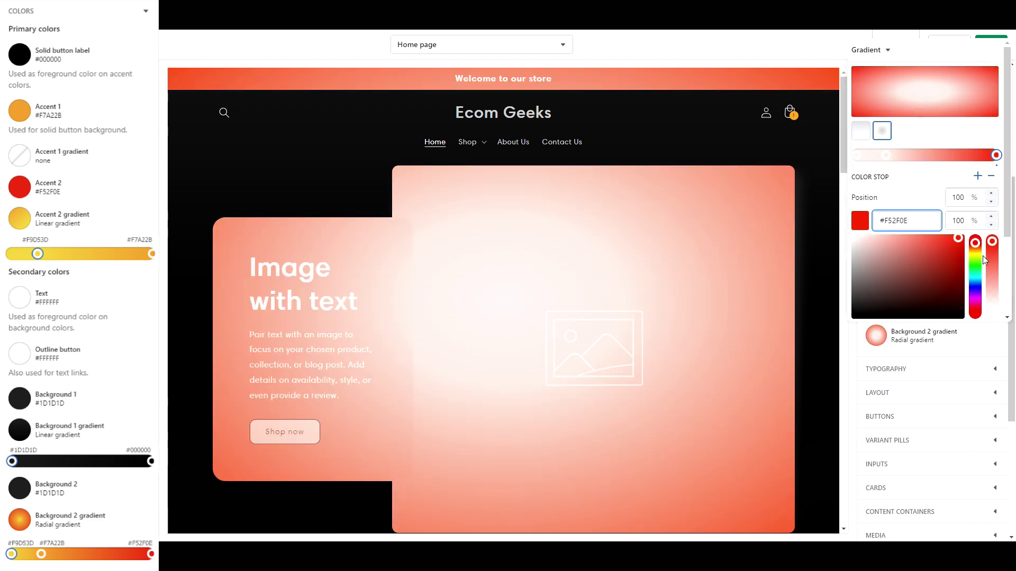
- Set the middle stop of the Background 2 radial gradient, at position 25%, to #F7A22B
left_click(886, 155)
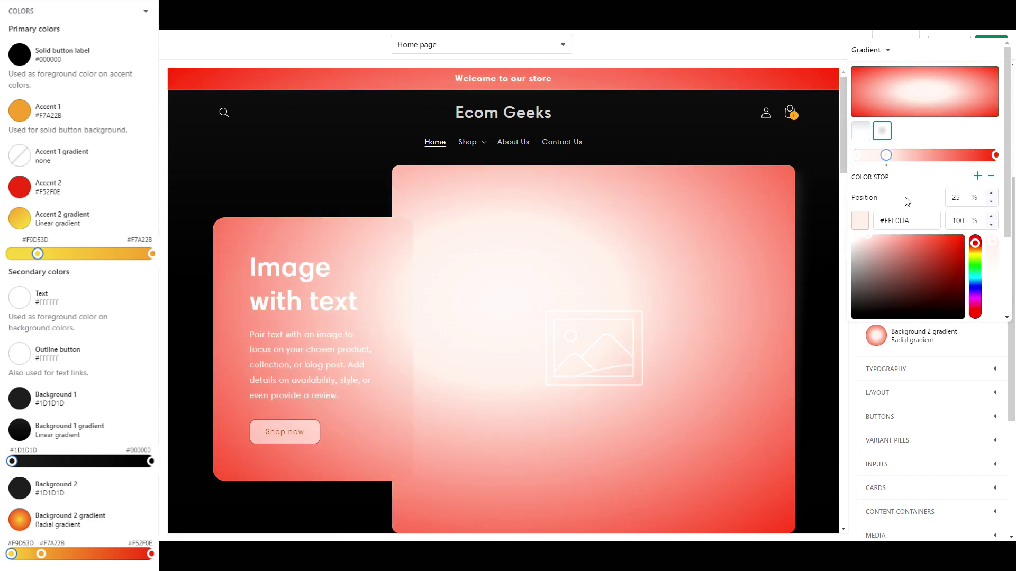
double_click(885, 228)
type("F7A22B")
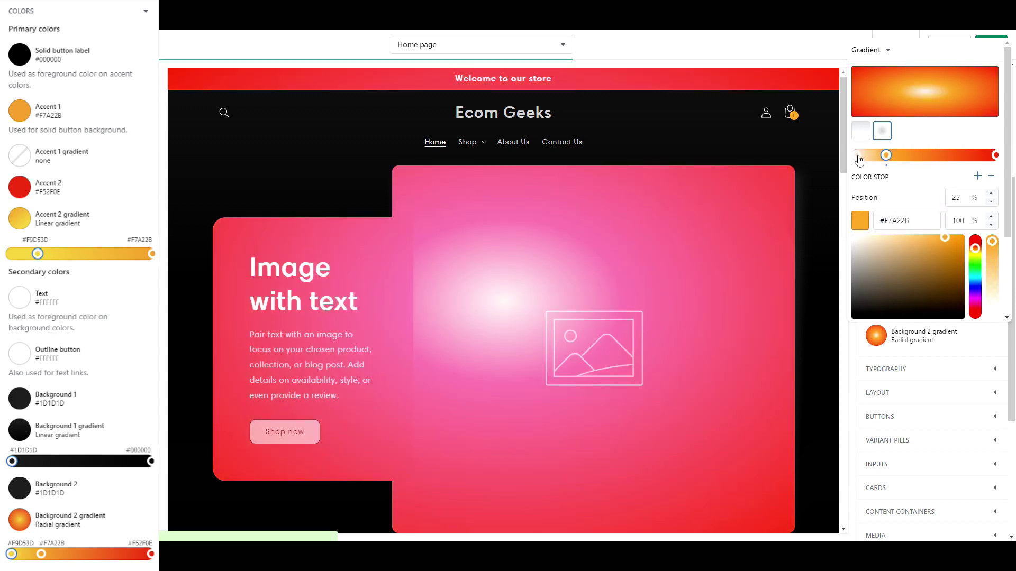
- Set the starting stop of the Background 2 radial gradient to #F9D53D and close the gradient editor
left_click(856, 155)
type("F")
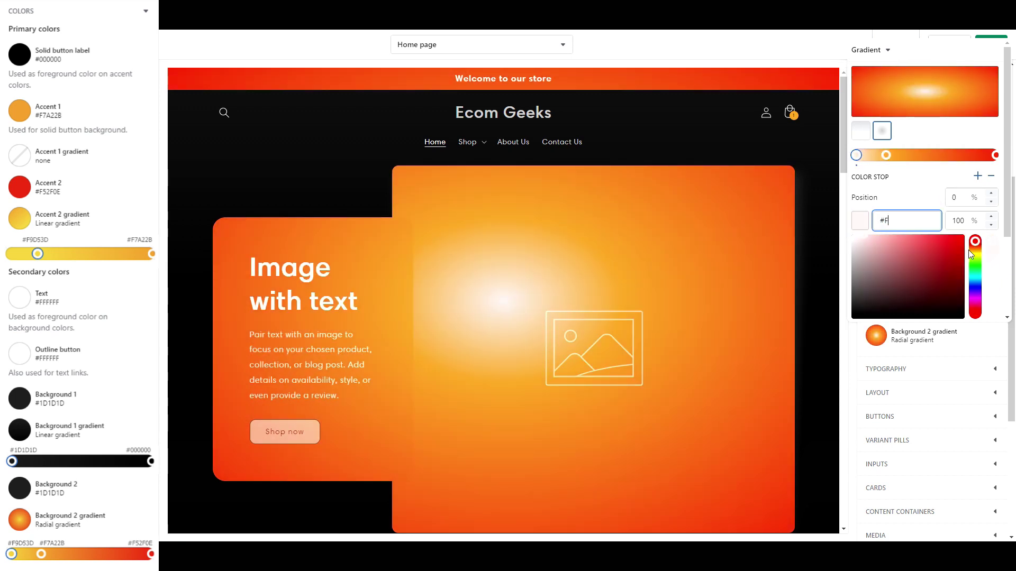
type("9D53D")
key("Return")
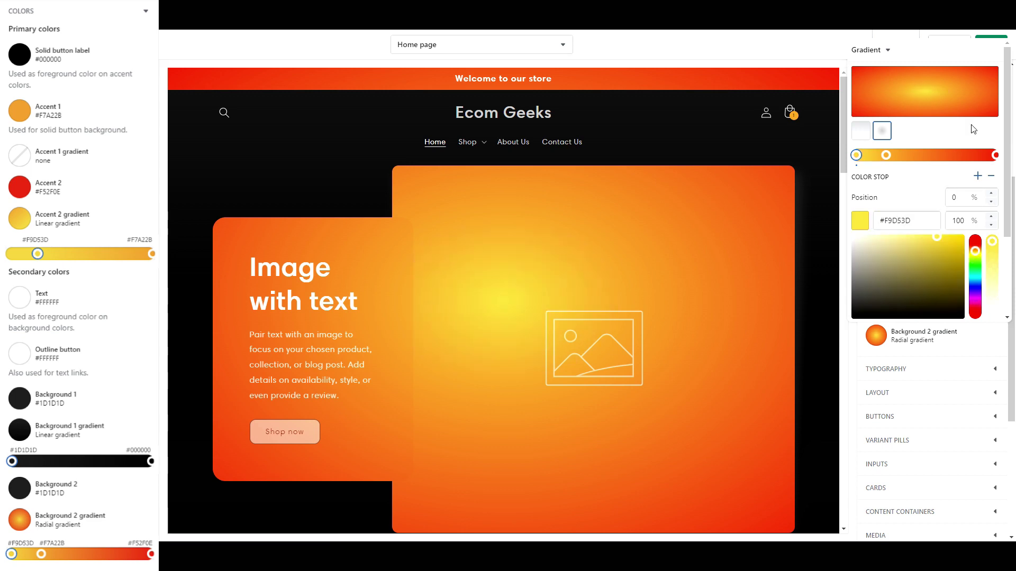
left_click(1000, 340)
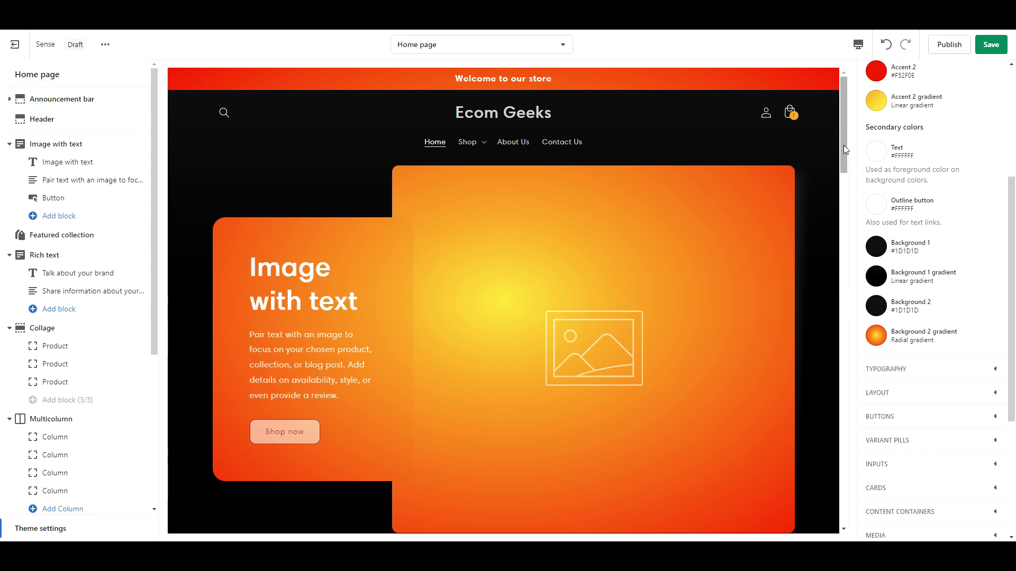
- Check the recolored home page preview and save the theme's color changes
mouse_move(843, 147)
left_mouse_down()
mouse_move(823, 391)
mouse_move(840, 129)
left_mouse_up()
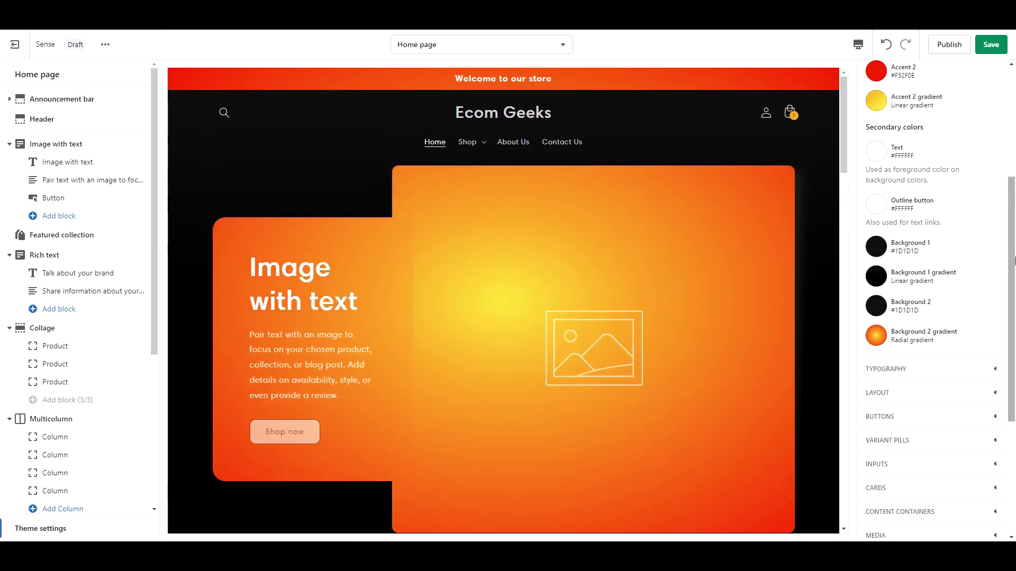
left_click(991, 44)
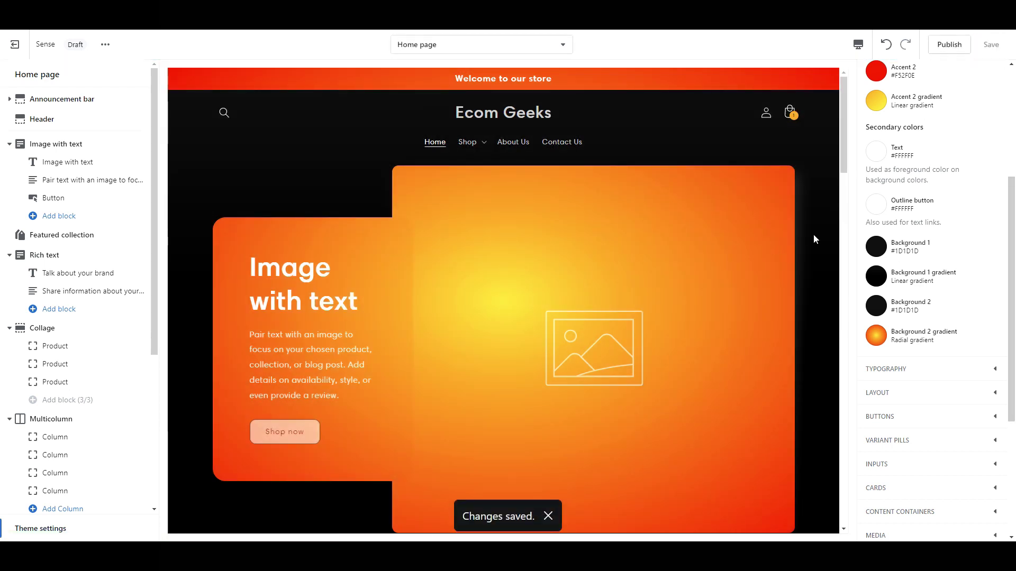
- Expand the theme's Checkout settings and bring up the checkout page in the preview by way of the cart
left_click_drag(1007, 364, 1007, 476)
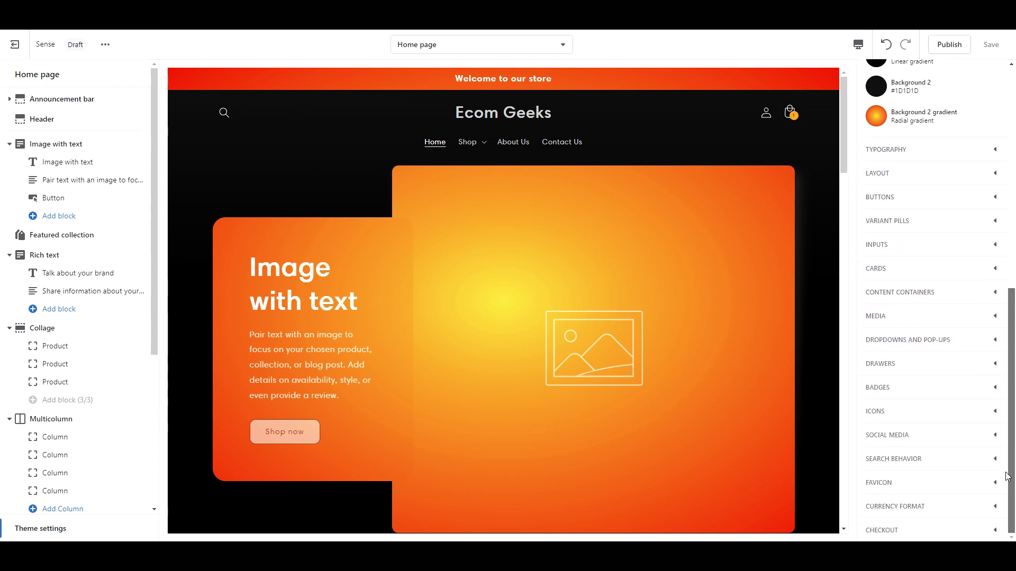
left_click(890, 530)
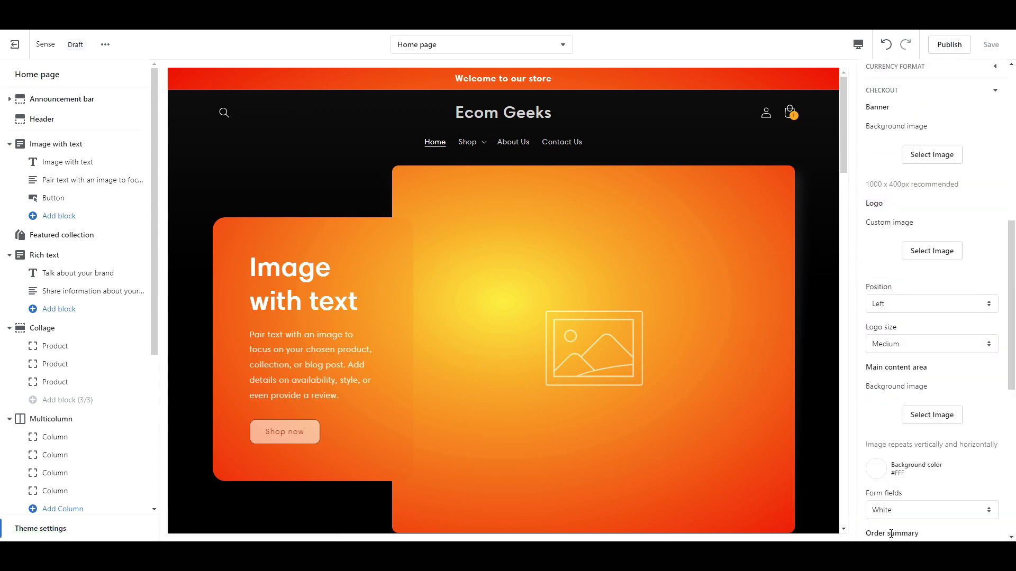
scroll(979, 345, "down", 3)
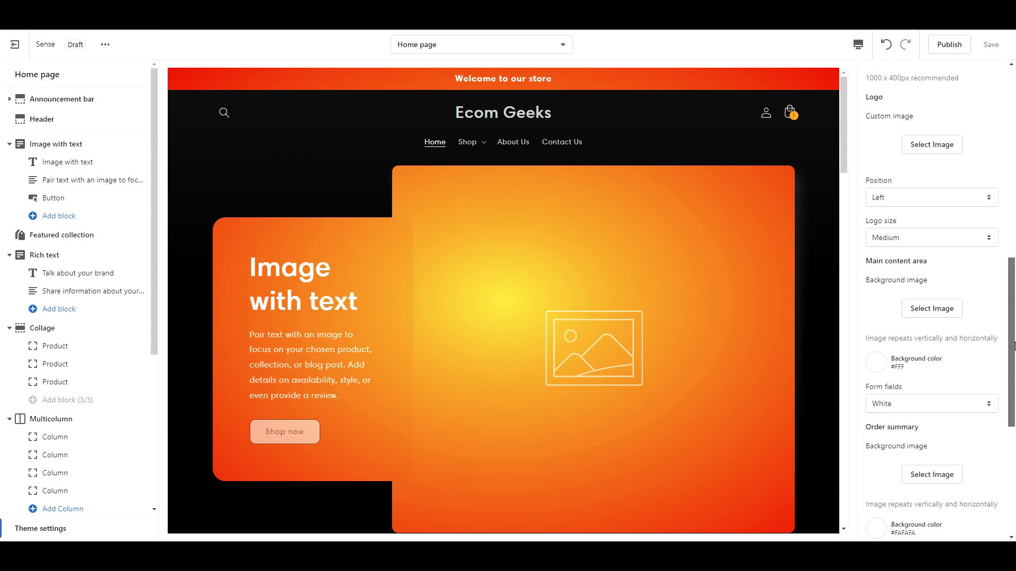
left_click(790, 112)
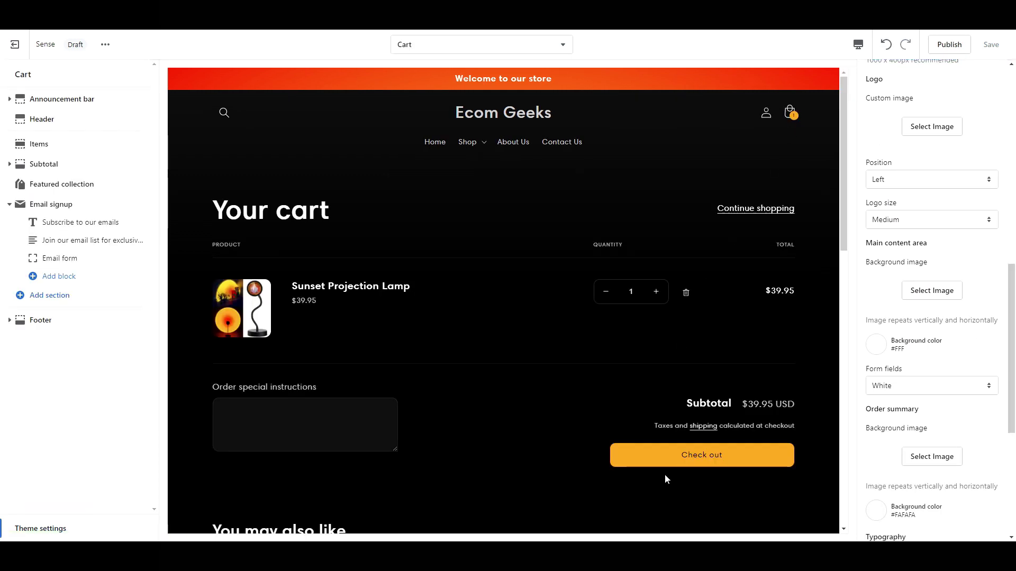
left_click(688, 468)
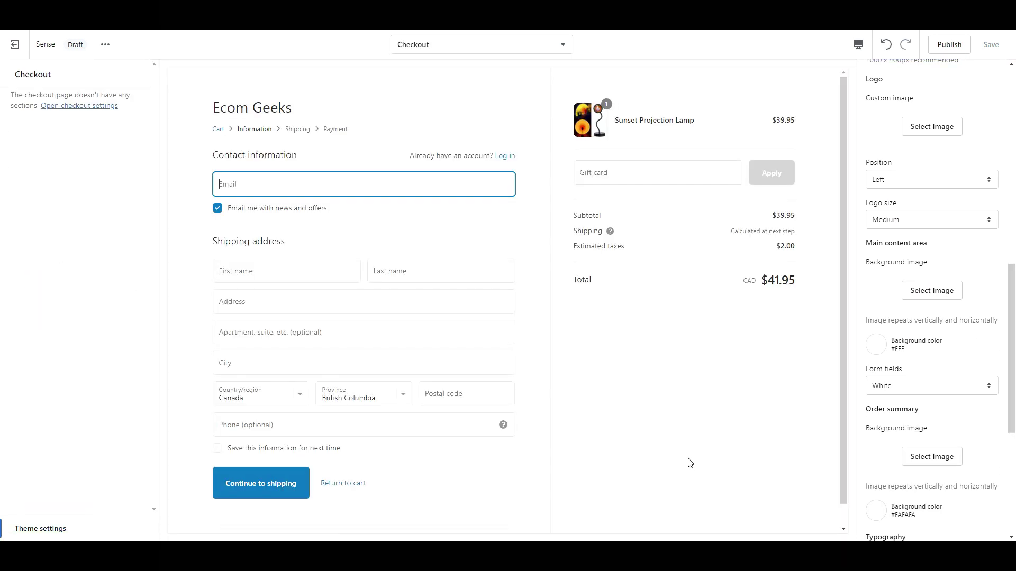
left_click(564, 45)
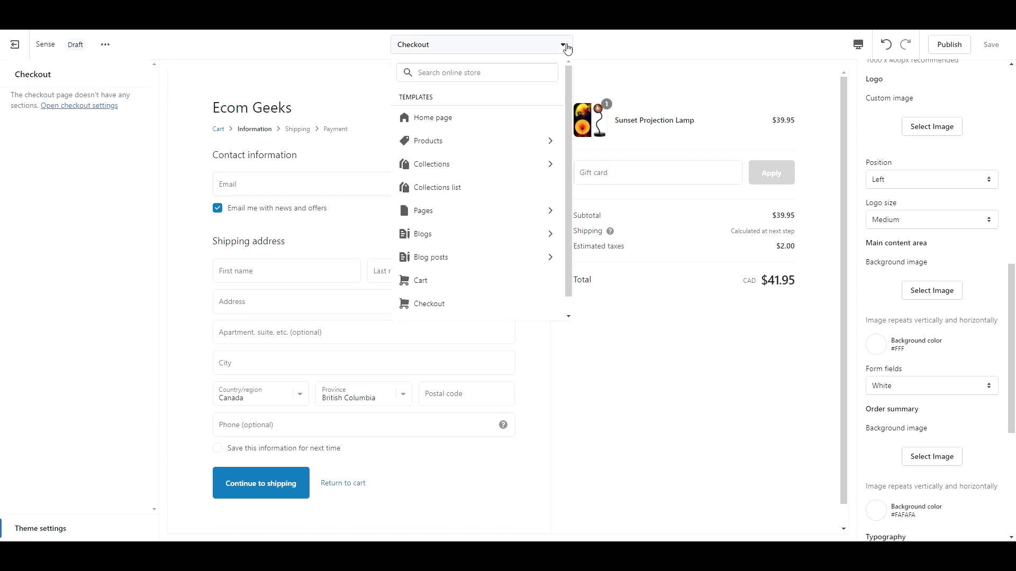
scroll(571, 97, "down", 1)
scroll(571, 66, "up", 1)
left_click(629, 48)
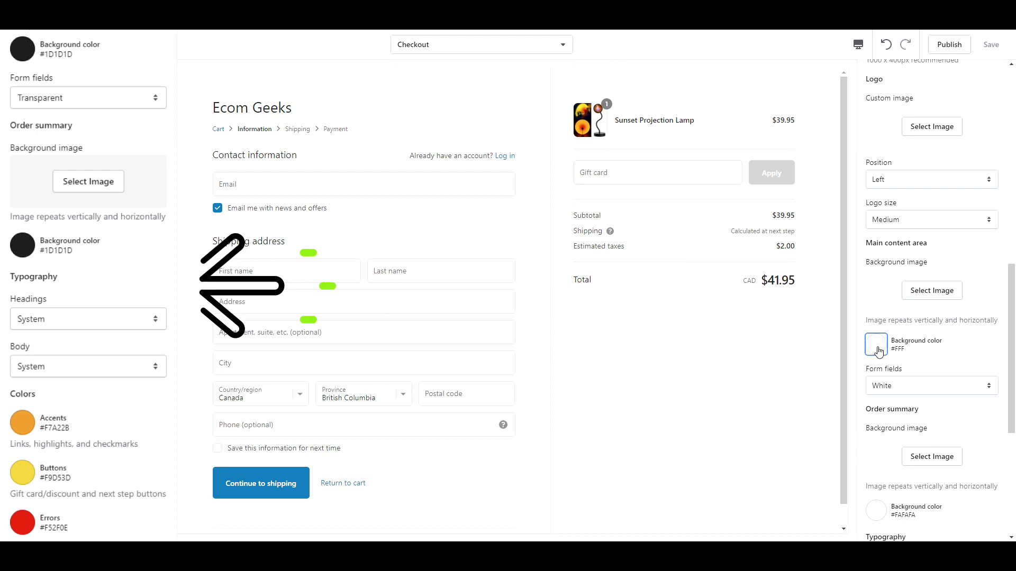
- Set the background color of the checkout's main content area to #1D1D1D
left_click(876, 345)
left_click(915, 230)
type("1D1D1D")
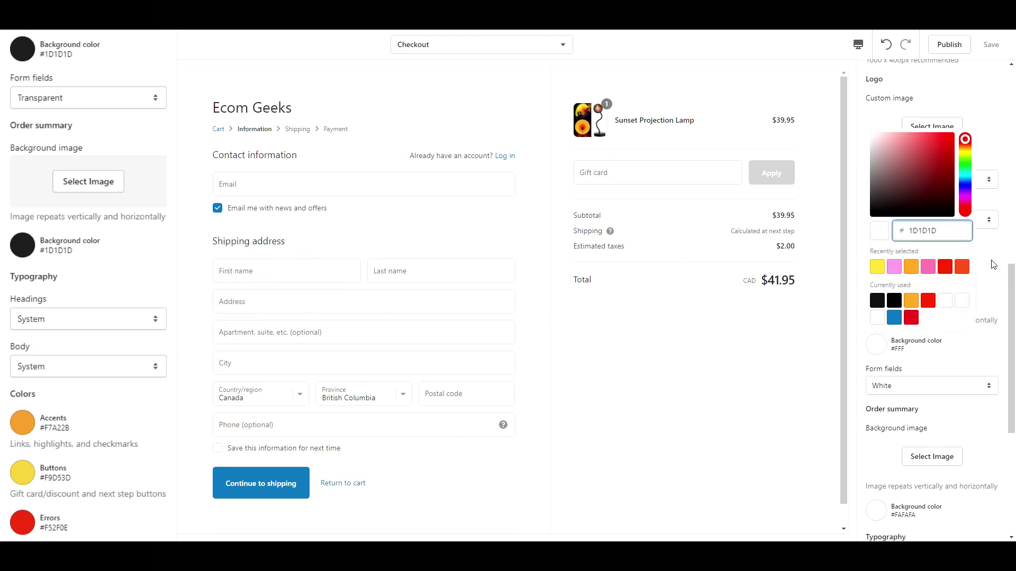
left_click(992, 250)
- Set the background color of the checkout's order summary to #1D1D1D
scroll(1000, 318, "down", 4)
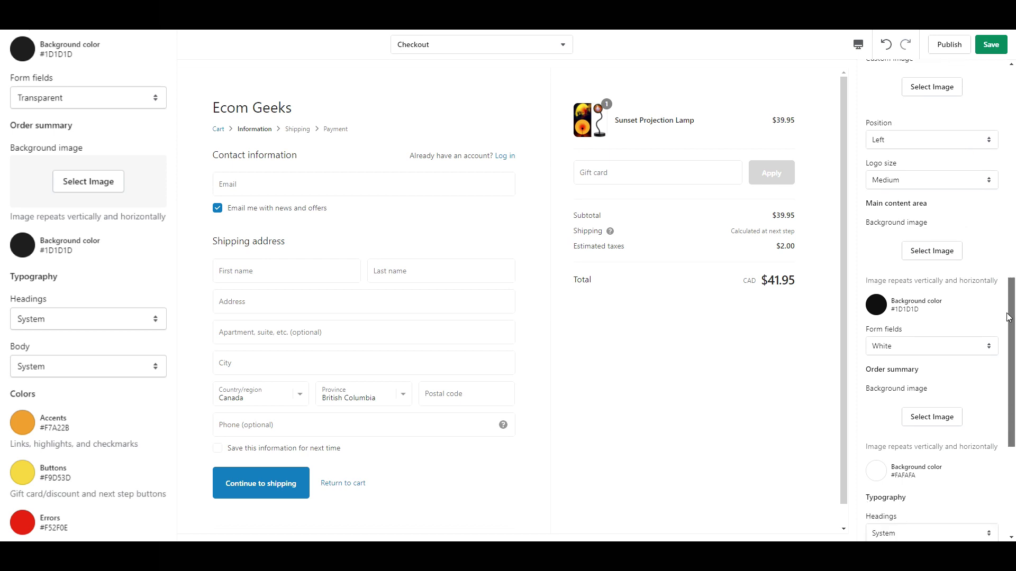
left_click(883, 311)
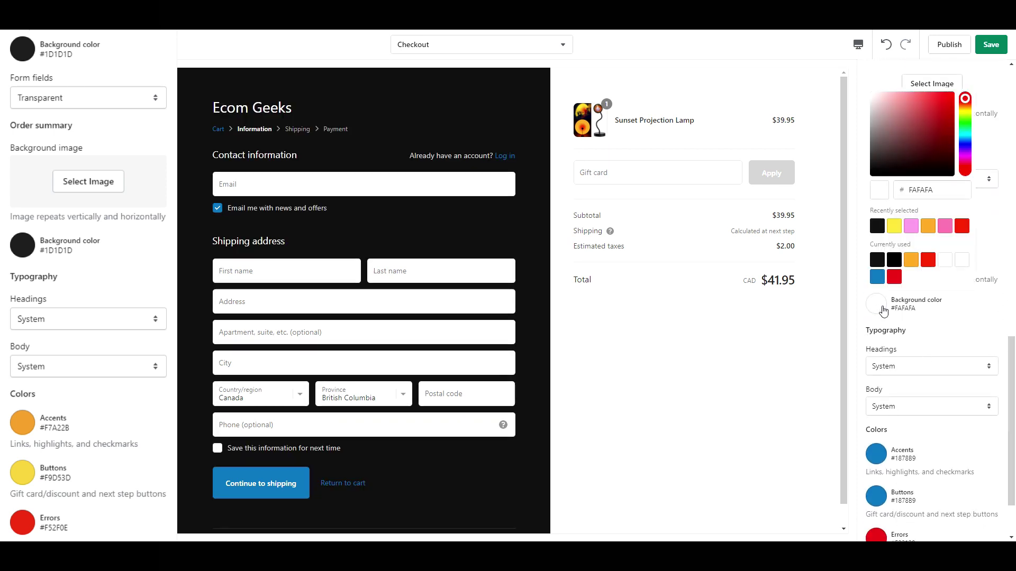
left_click_drag(934, 190, 916, 195)
type("1D1D1D")
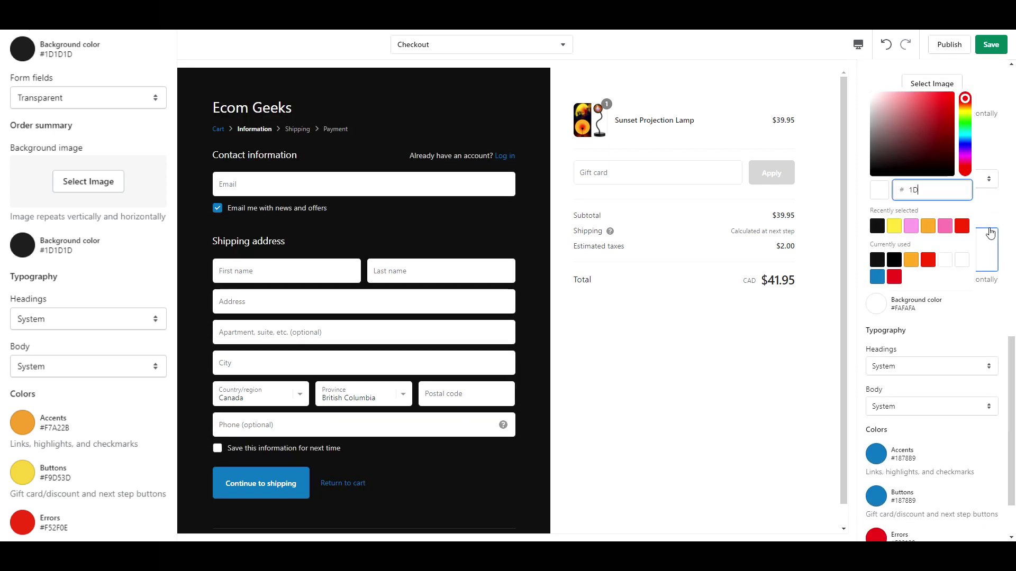
left_click(1007, 355)
- Set the checkout's Accents color to #F7A22B
left_click_drag(1006, 355, 1010, 424)
left_click(877, 377)
double_click(912, 263)
type("F7A22")
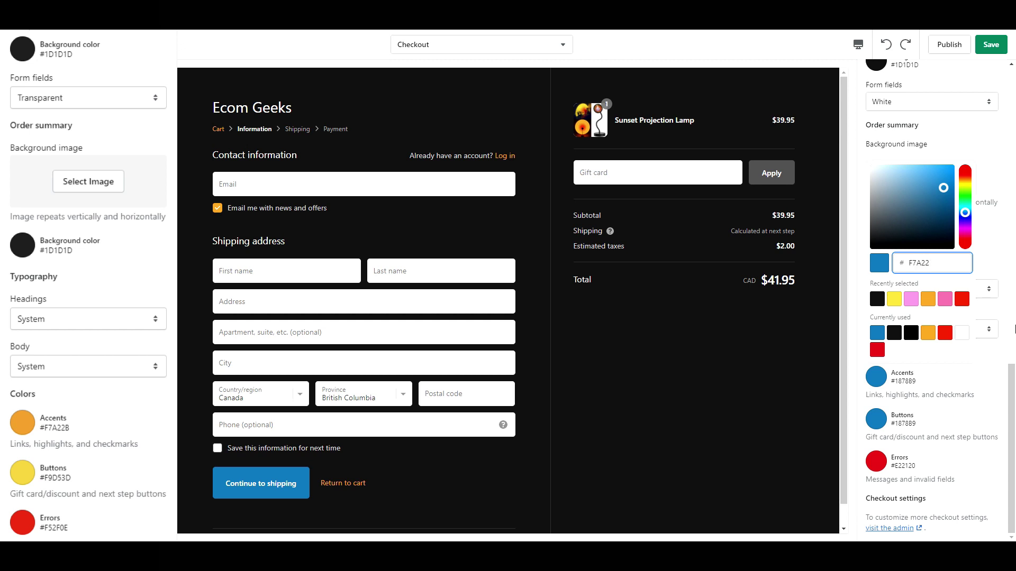
left_click(986, 379)
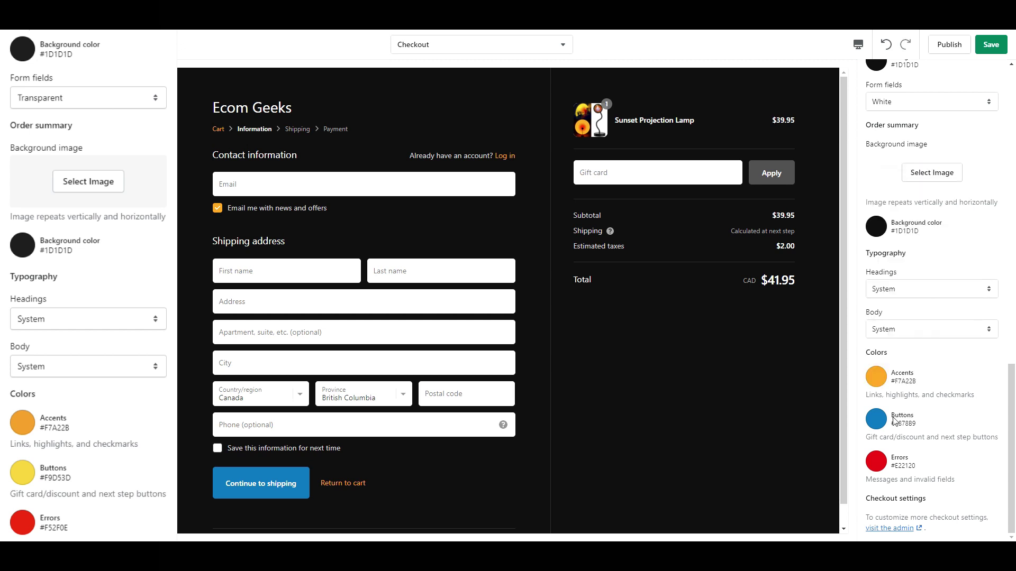
- Set the checkout's Buttons color to #F9D53D
left_click(878, 422)
left_click_drag(934, 306, 913, 322)
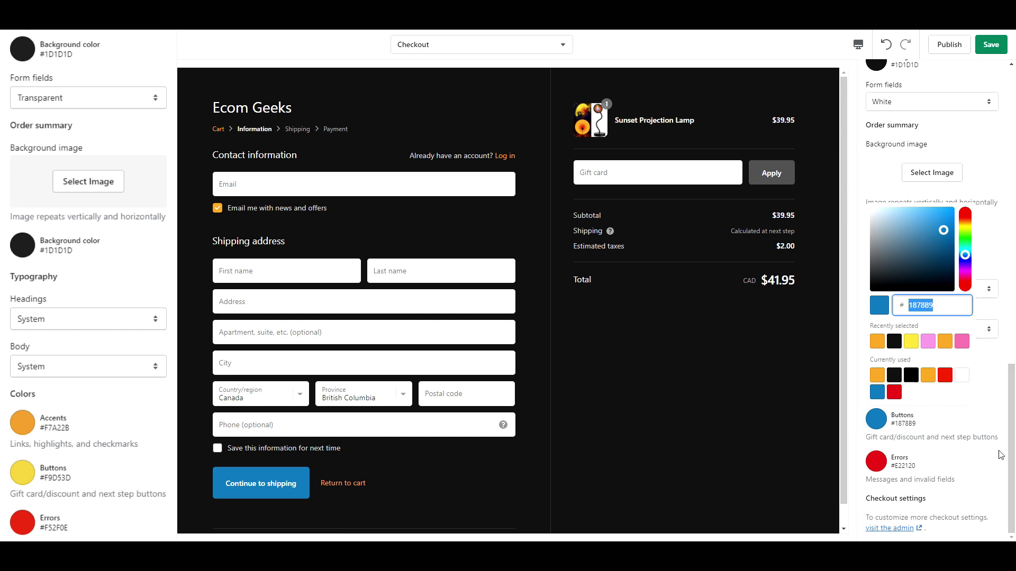
type("F9D53D")
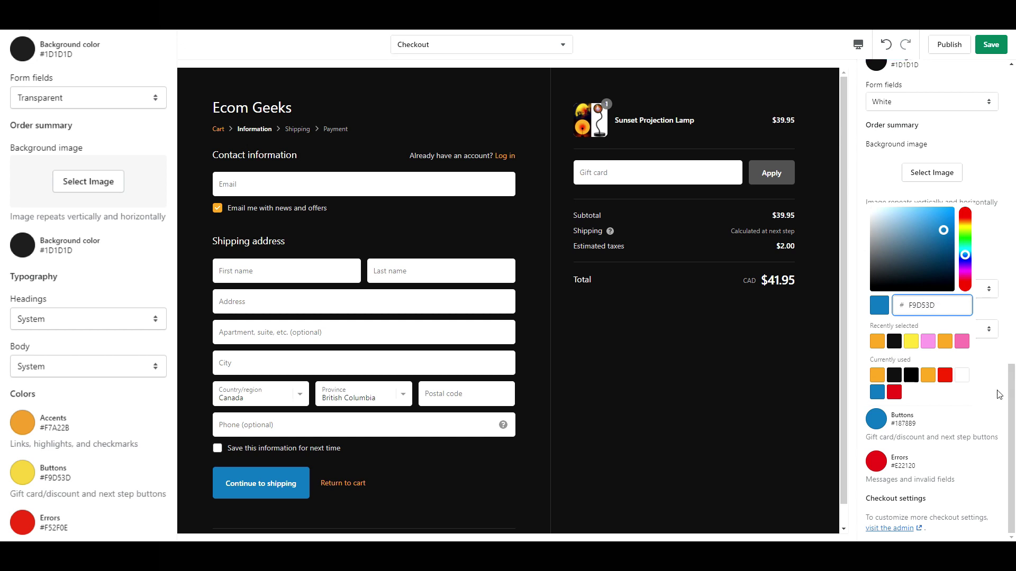
left_click(999, 394)
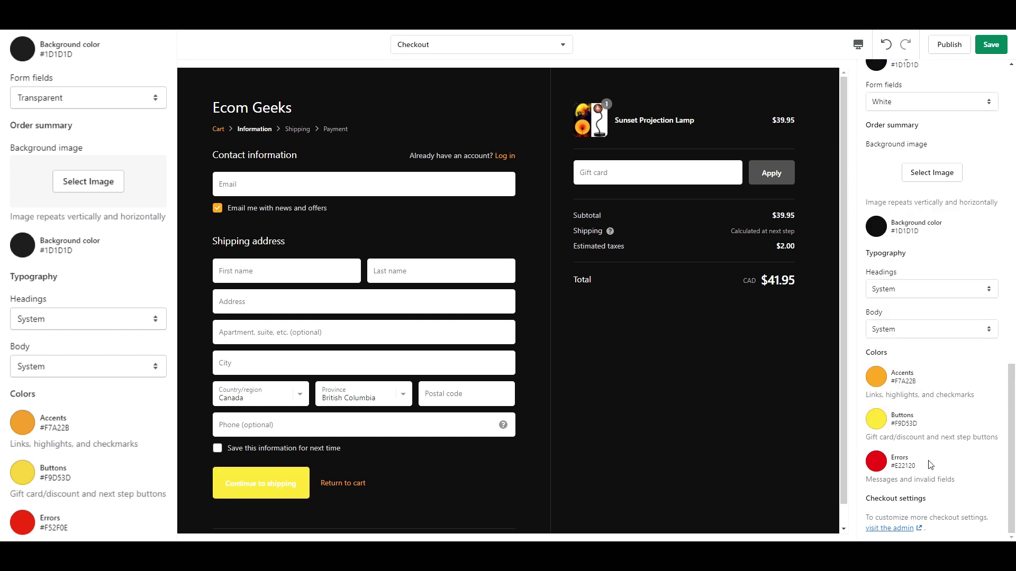
- Set the checkout's Errors color to #F52F0E
left_click(877, 462)
double_click(933, 347)
type("F52")
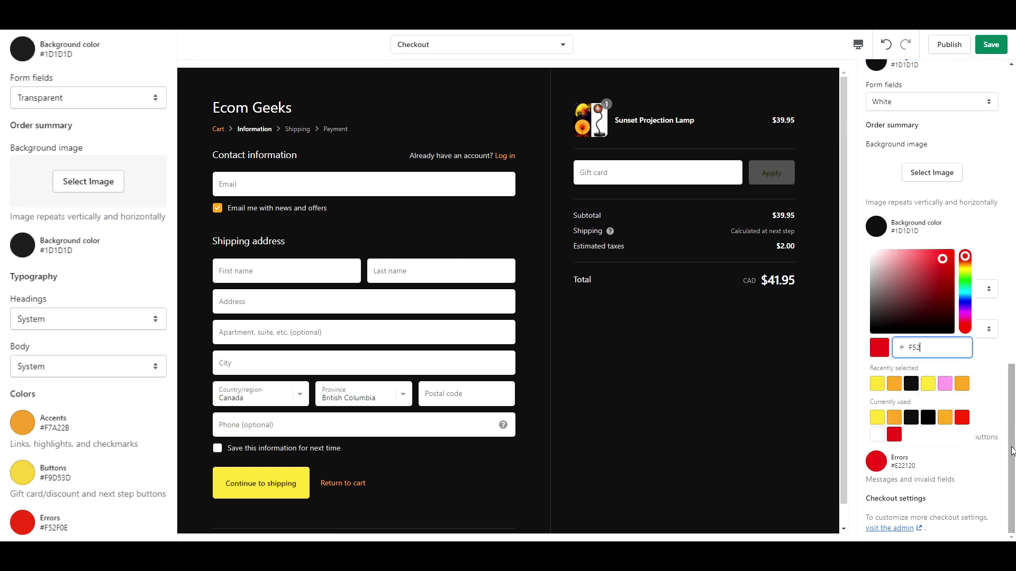
type("F0E")
left_click(968, 468)
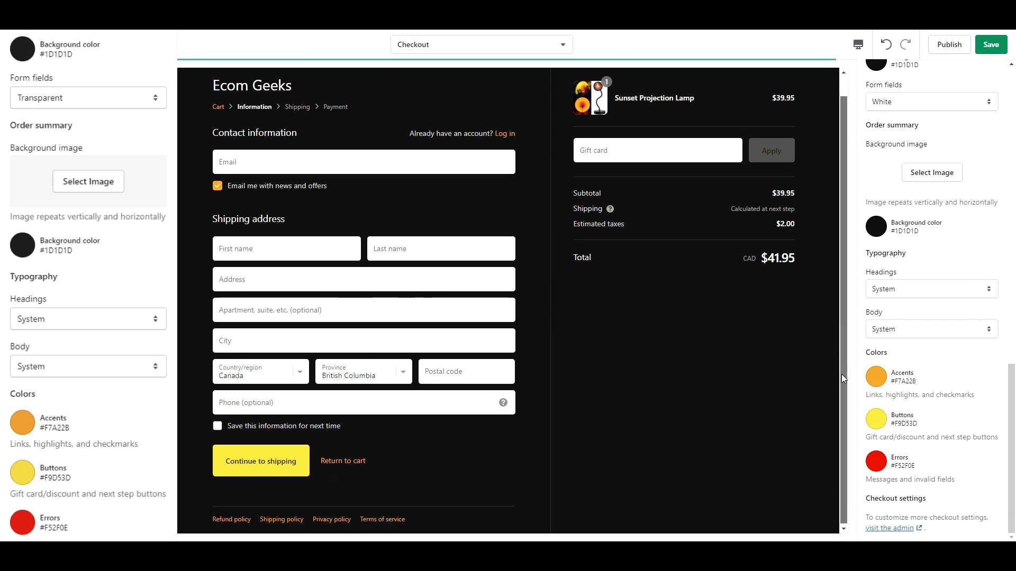
- Set the checkout's form fields to Transparent and save the theme changes
left_click_drag(1015, 404, 1014, 324)
left_click(965, 333)
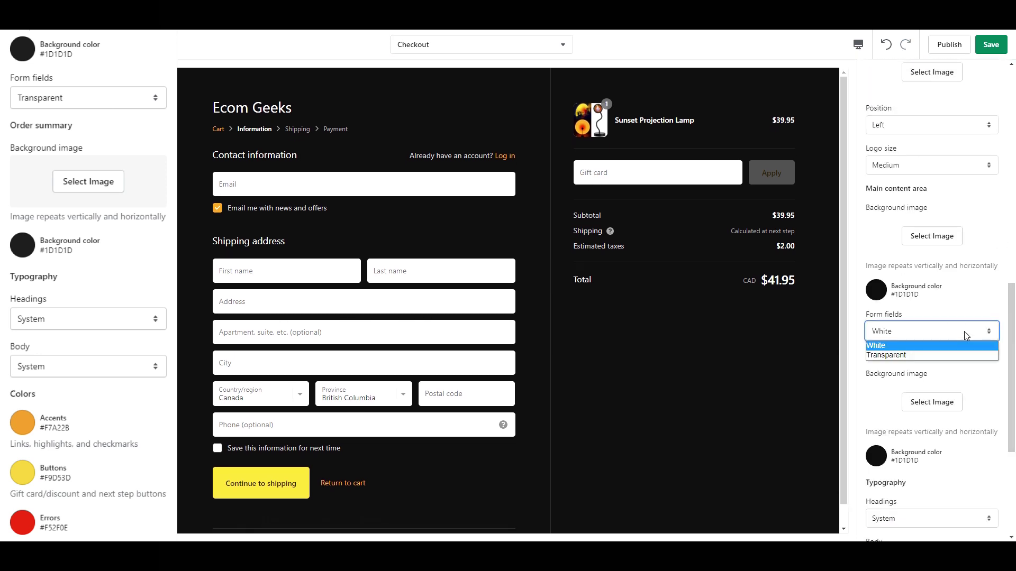
left_click(904, 355)
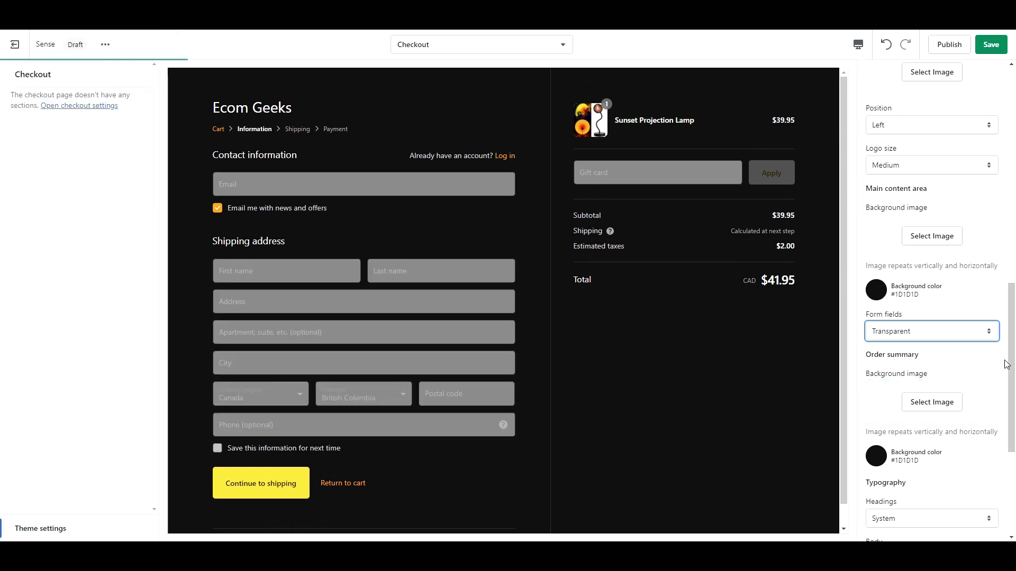
key("ctrl+s")
- Change the theme's Headings font to Poppins in the Semi Bold style
scroll(1006, 364, "down", 3)
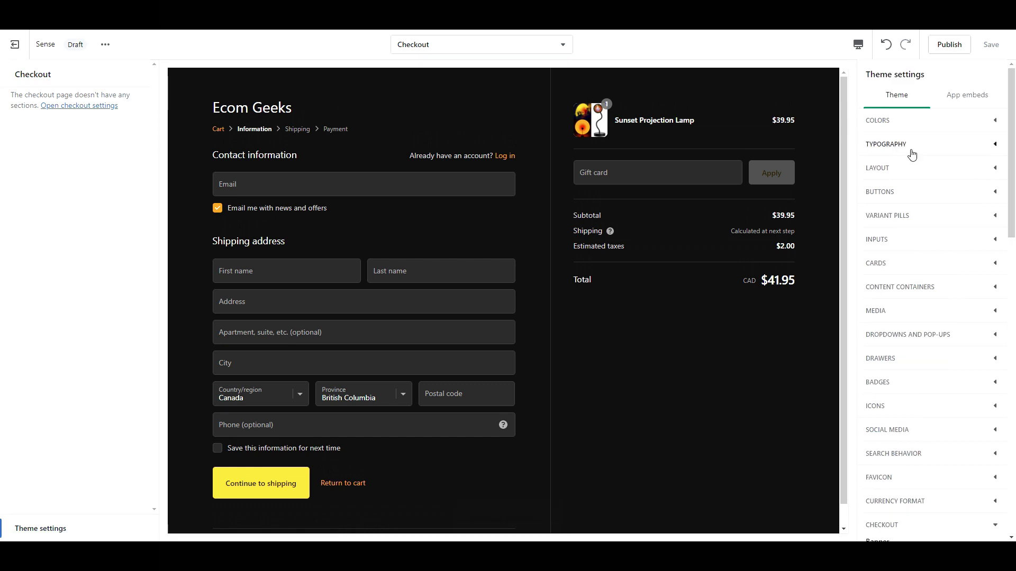
left_click(883, 150)
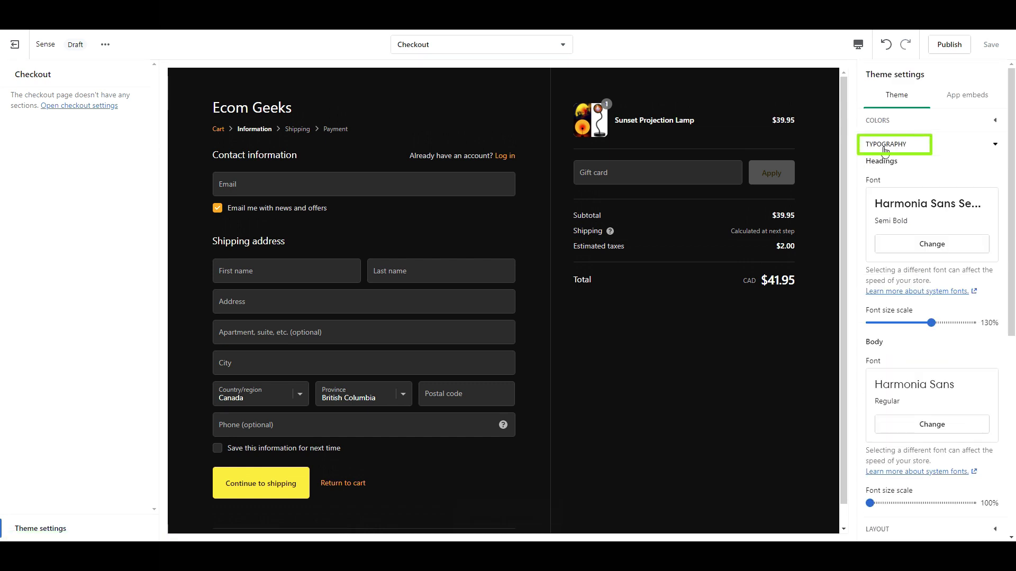
left_click(914, 243)
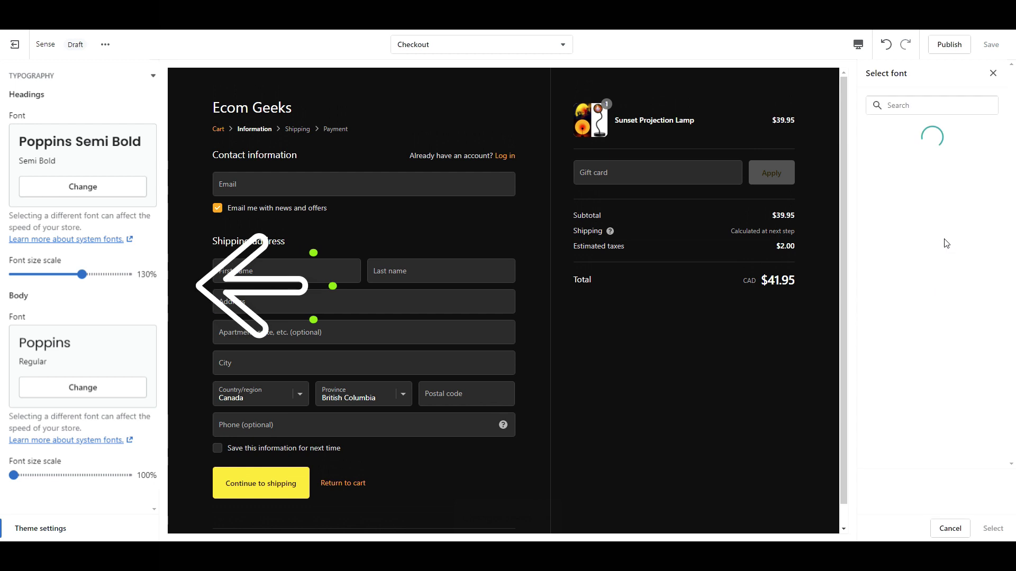
left_click(929, 104)
type("POPP")
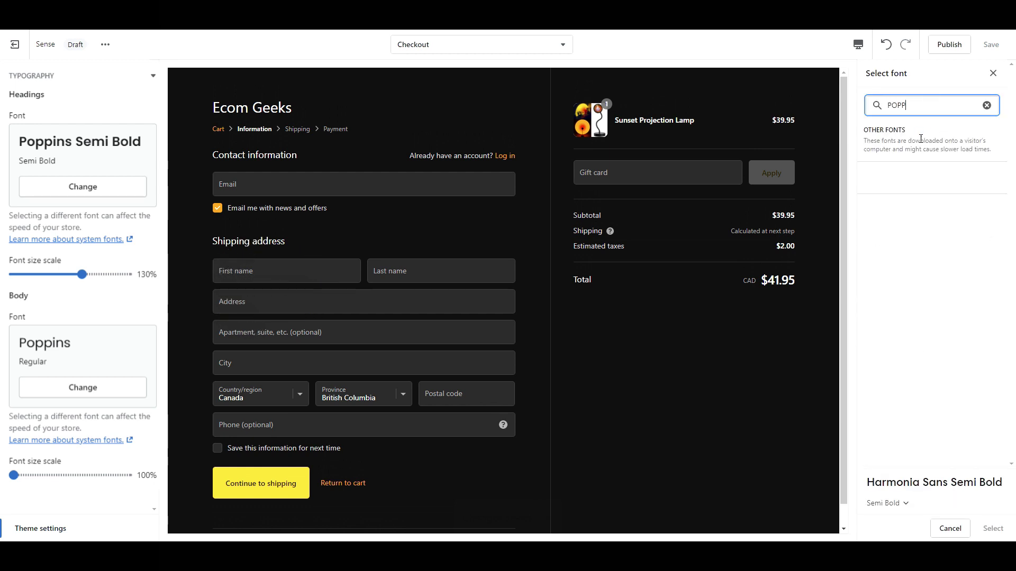
left_click(900, 181)
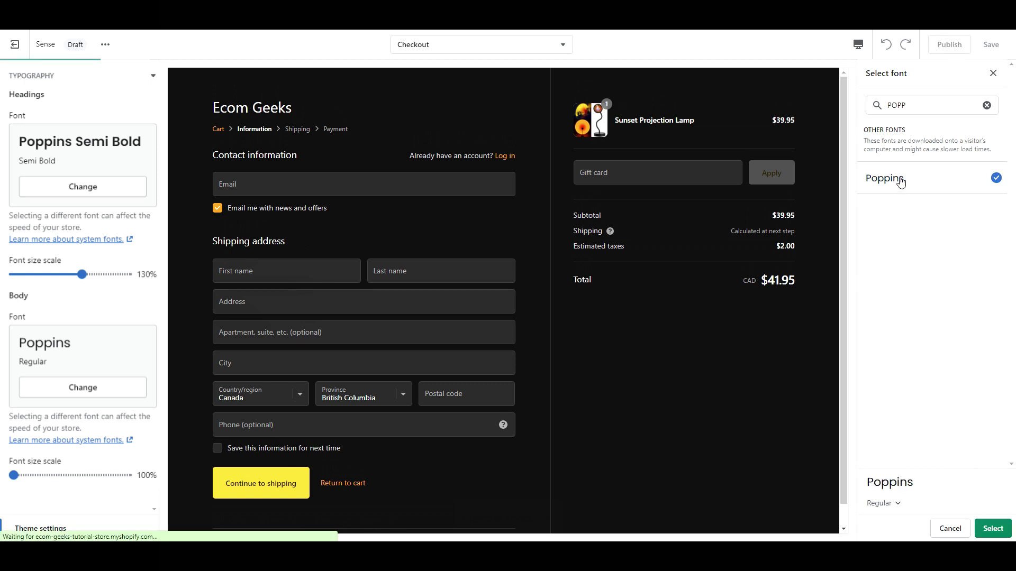
left_click(898, 503)
left_click(870, 329)
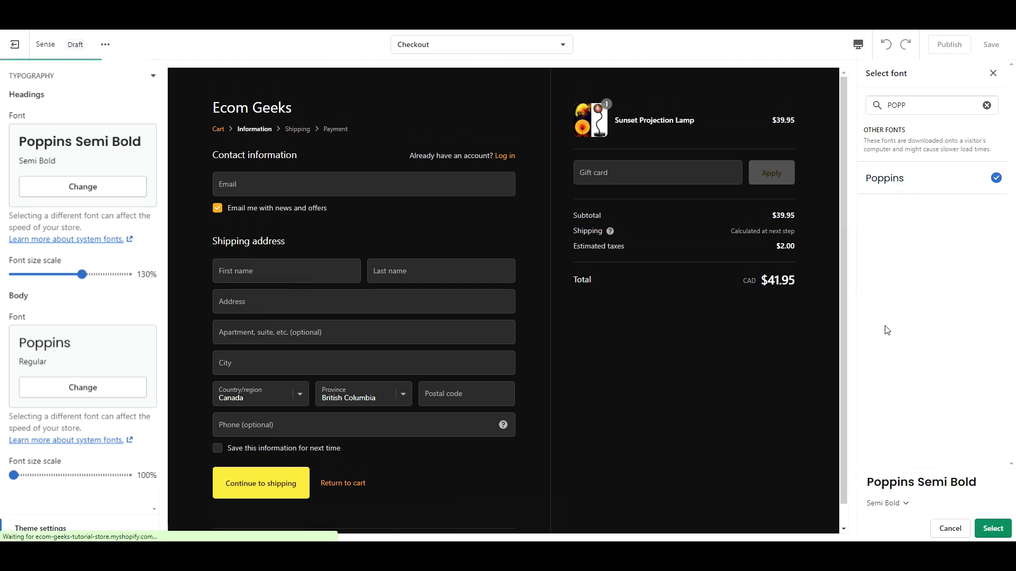
left_click(994, 530)
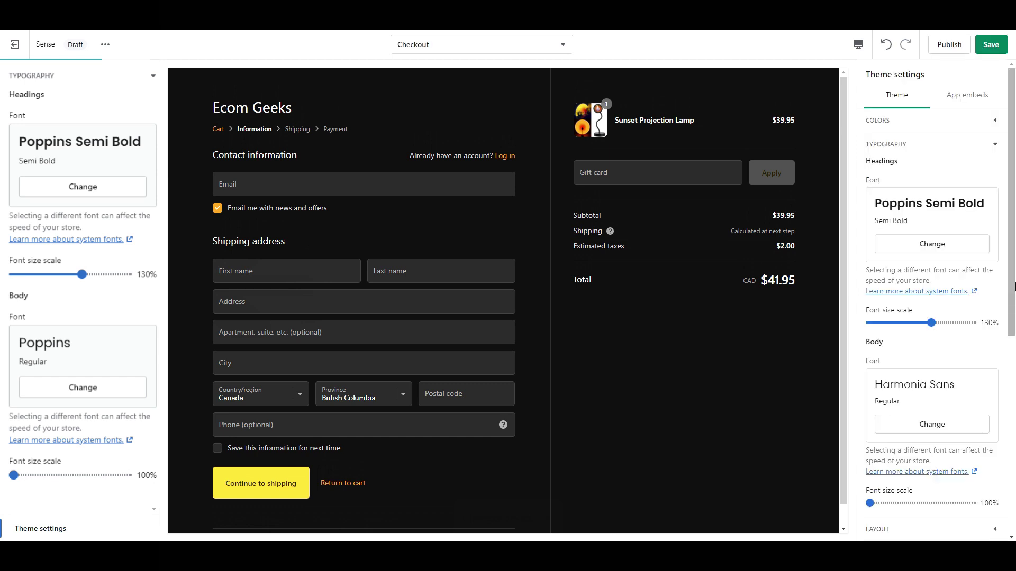
- Change the theme's Body font to Poppins Regular and save the theme
scroll(984, 371, "down", 4)
left_click(970, 260)
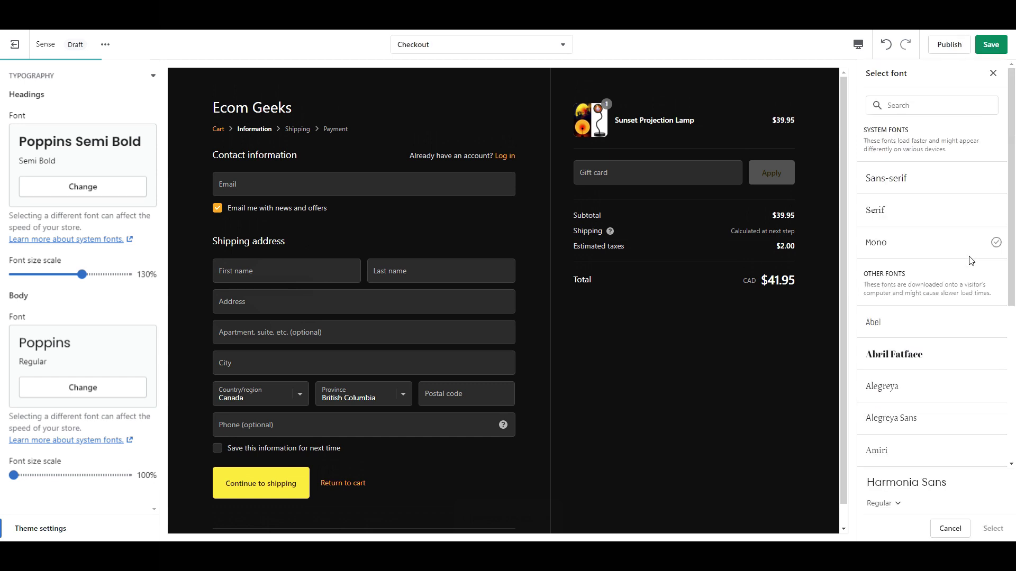
left_click(940, 105)
type("popp")
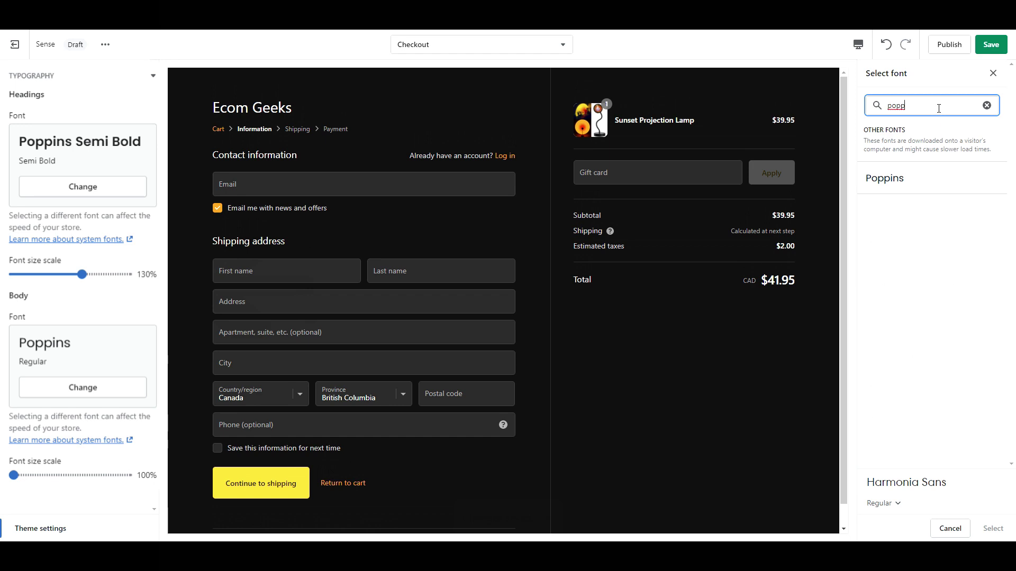
left_click(916, 179)
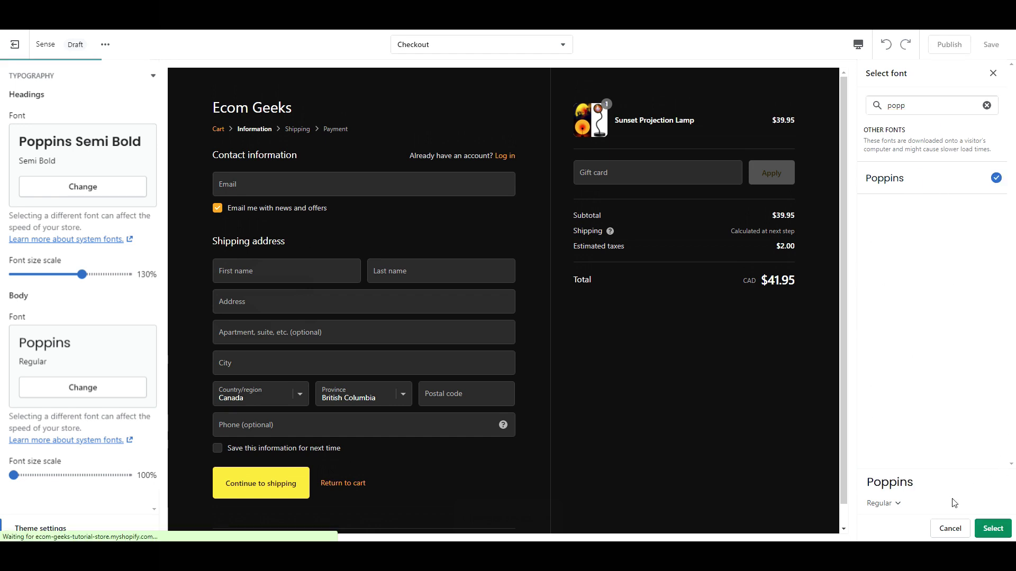
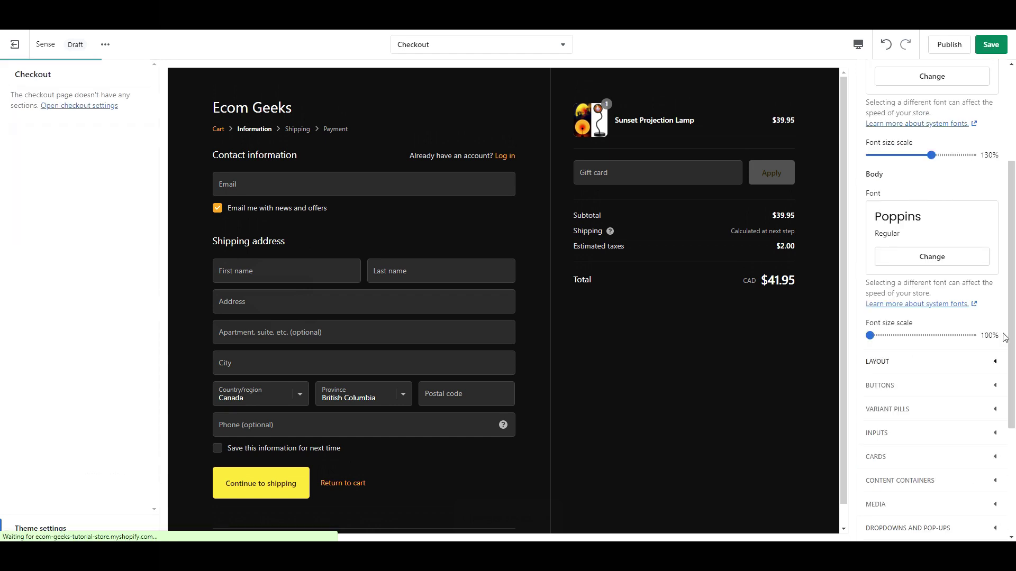
left_click(991, 45)
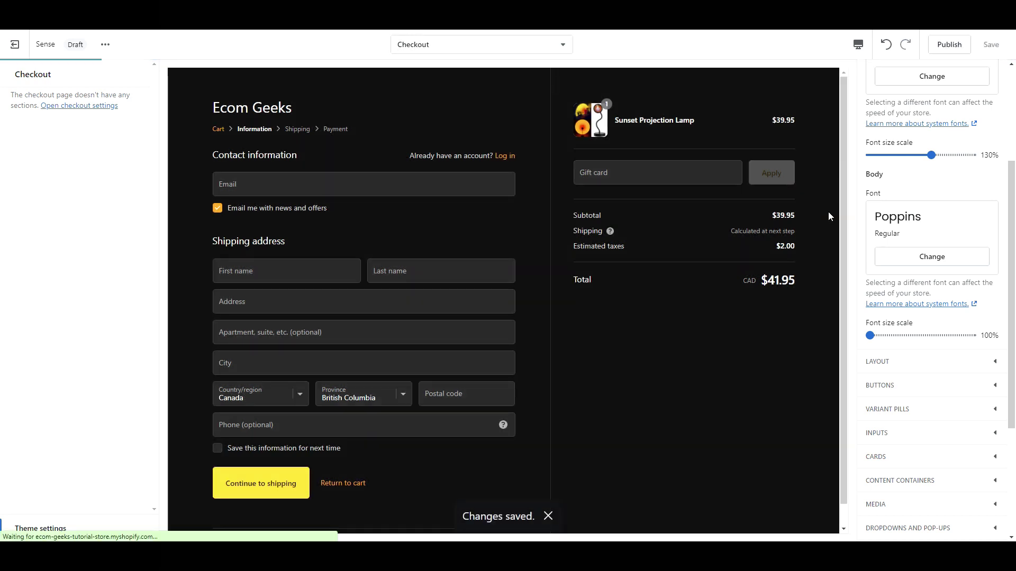
- Switch to the Home page template and give its Image with text section the sunset lamp product image from the library
left_click(548, 51)
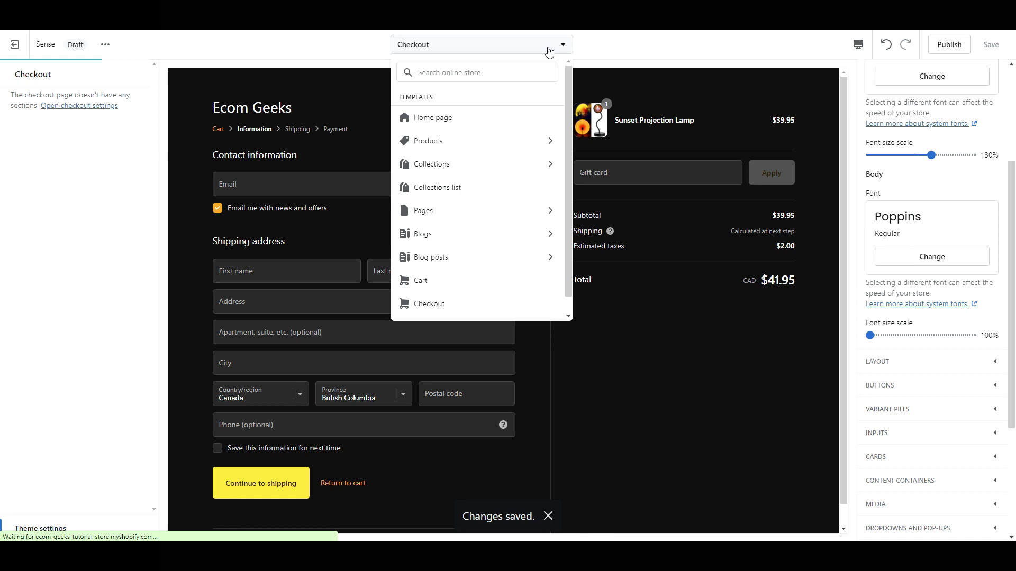
left_click(449, 121)
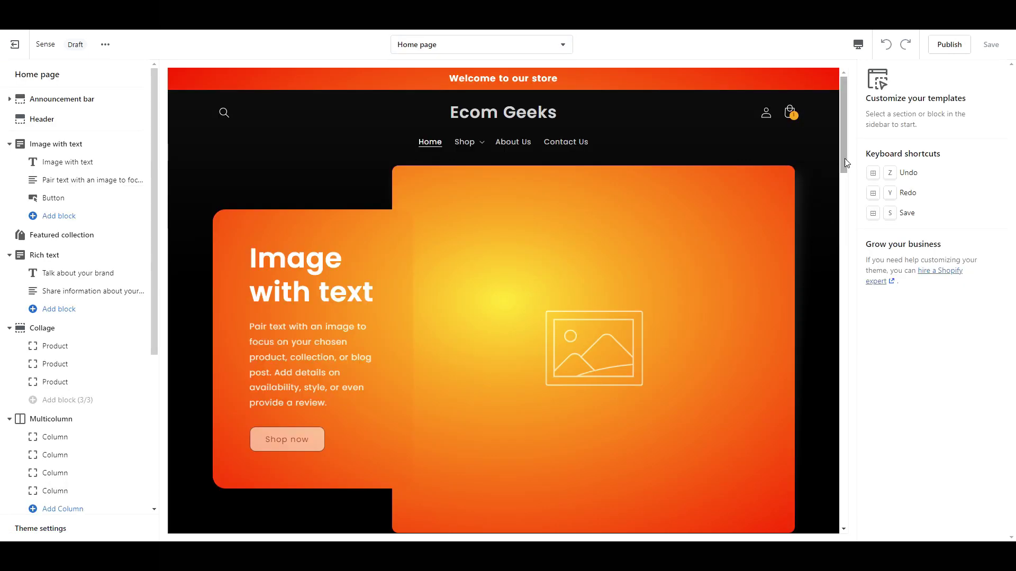
left_click_drag(843, 161, 841, 170)
left_click(78, 150)
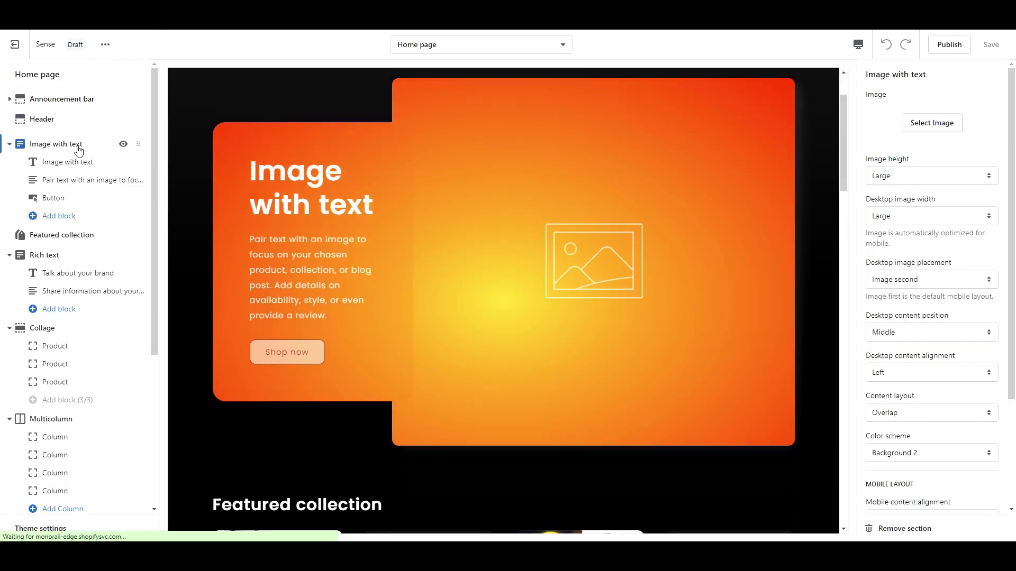
left_click(931, 131)
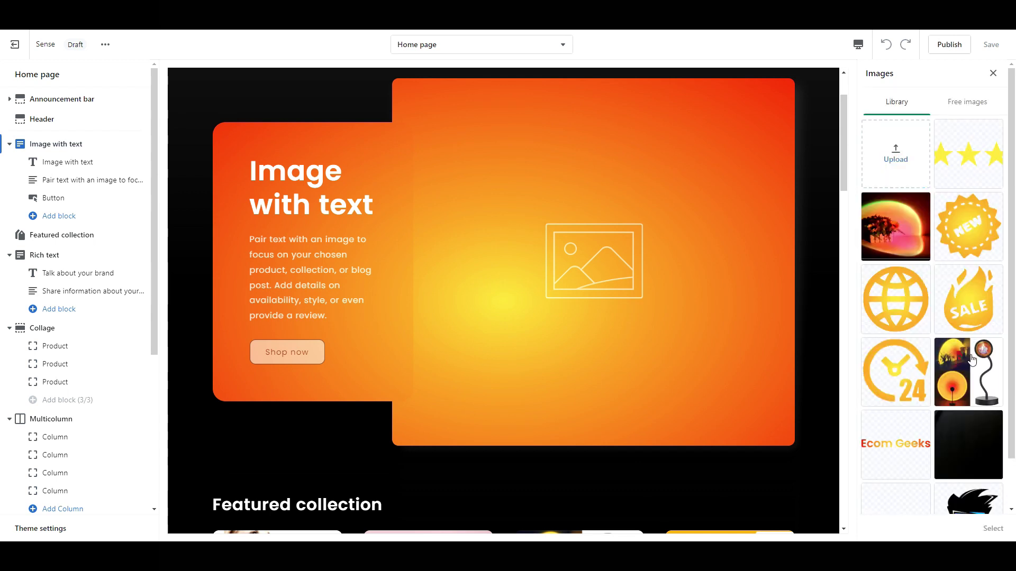
left_click(968, 373)
left_click(1000, 534)
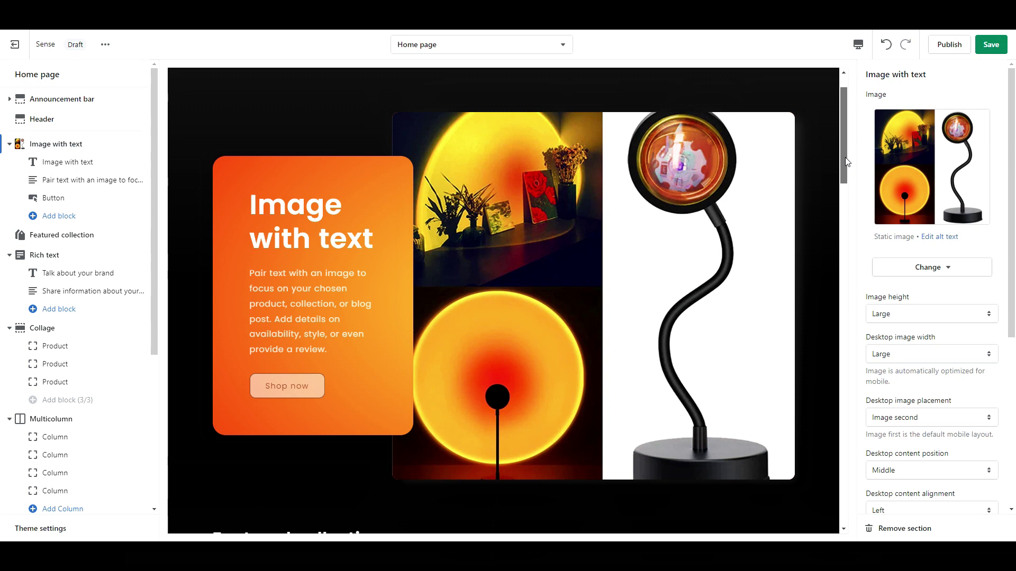
- Remove the Featured collection section and move Multicolumn directly below Image with text
left_click_drag(846, 158, 843, 230)
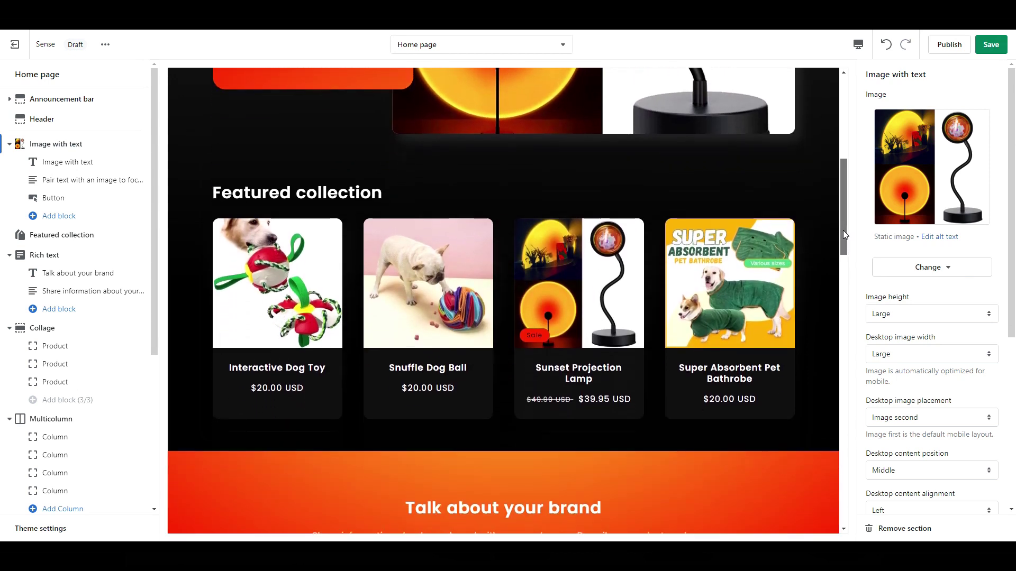
left_click(92, 237)
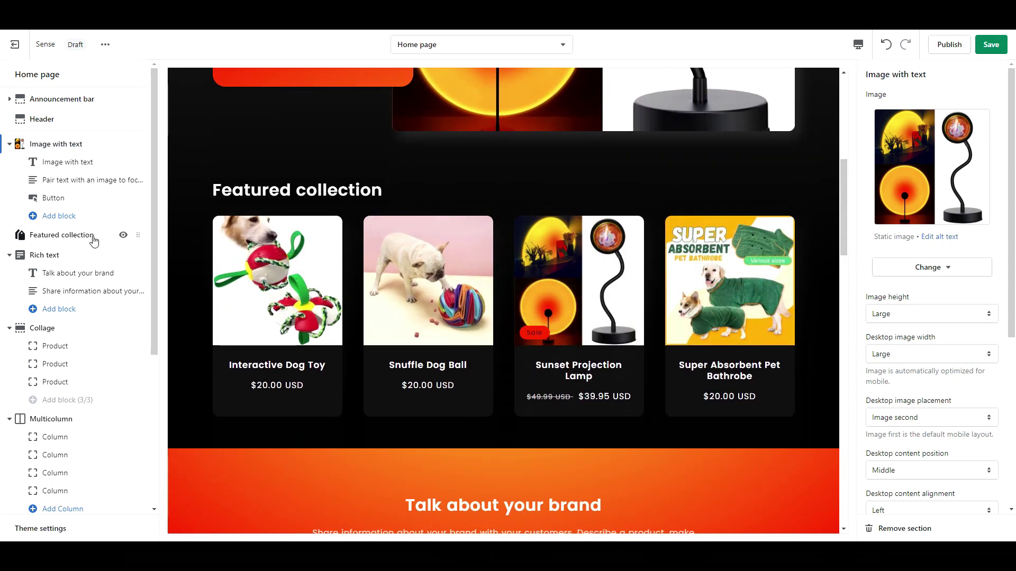
left_click(896, 529)
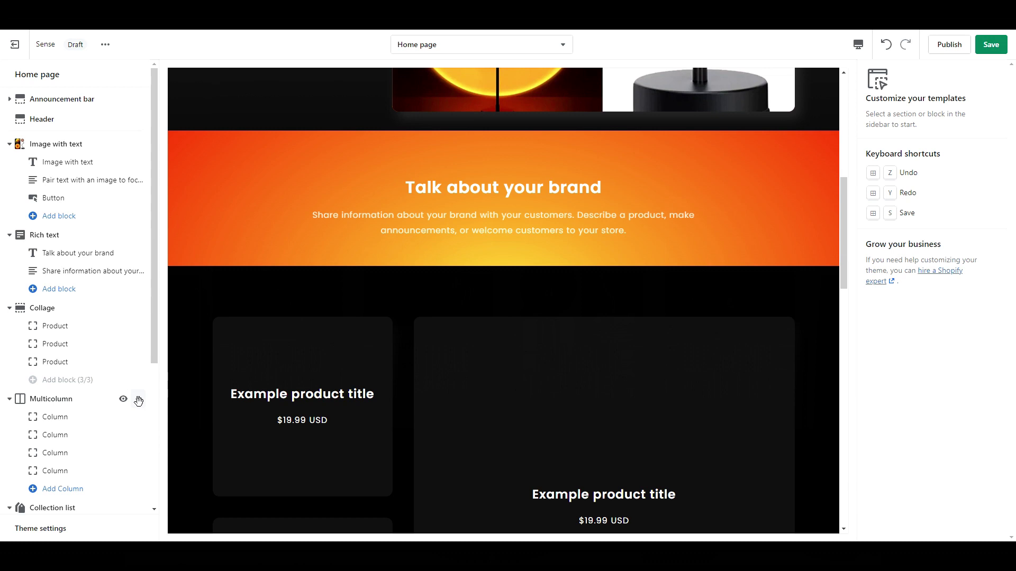
left_click_drag(137, 385, 130, 255)
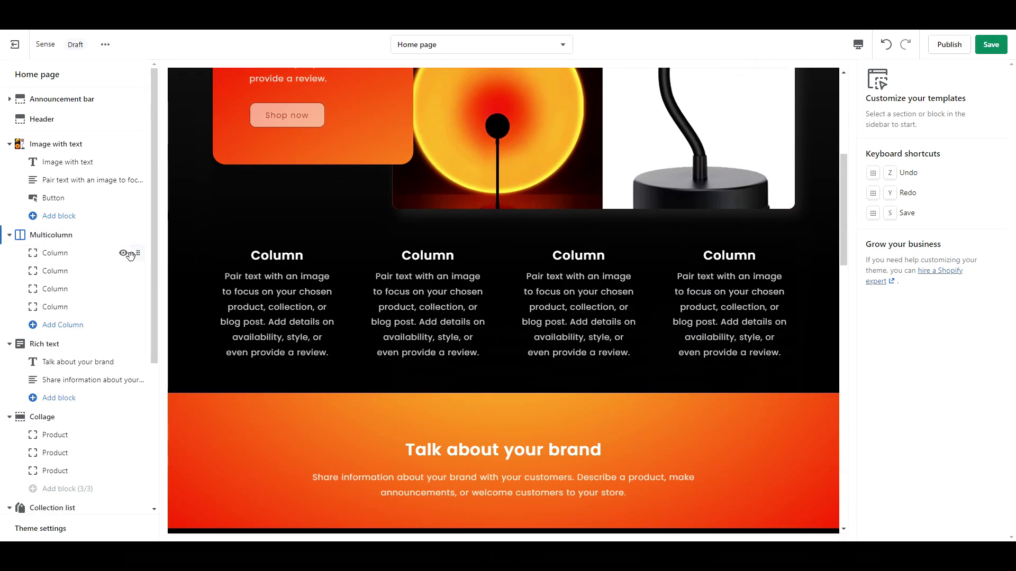
- Assign the NEW badge image to the first Multicolumn column and the globe icon to the second column
left_click(74, 261)
left_click(946, 129)
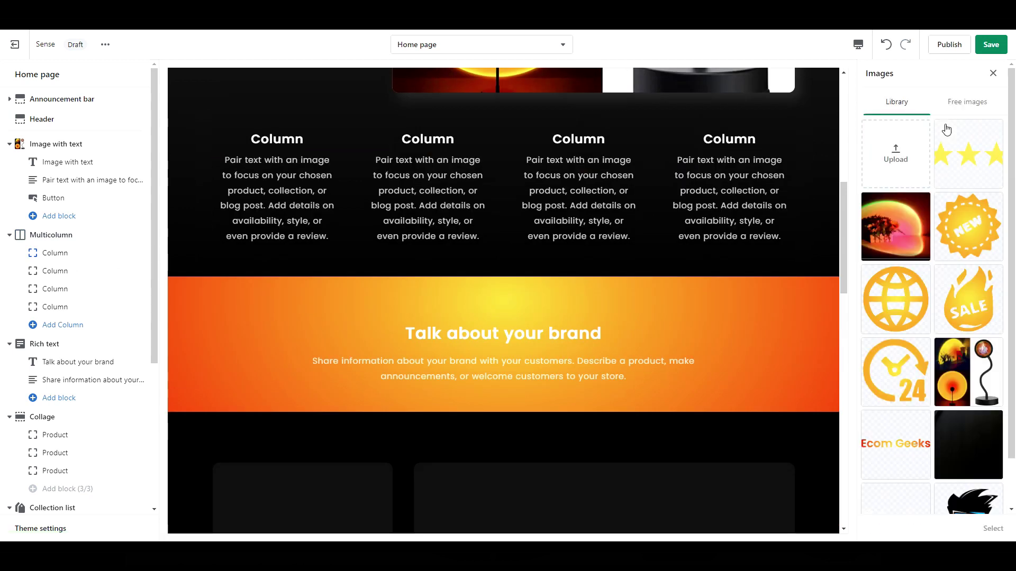
left_click(964, 231)
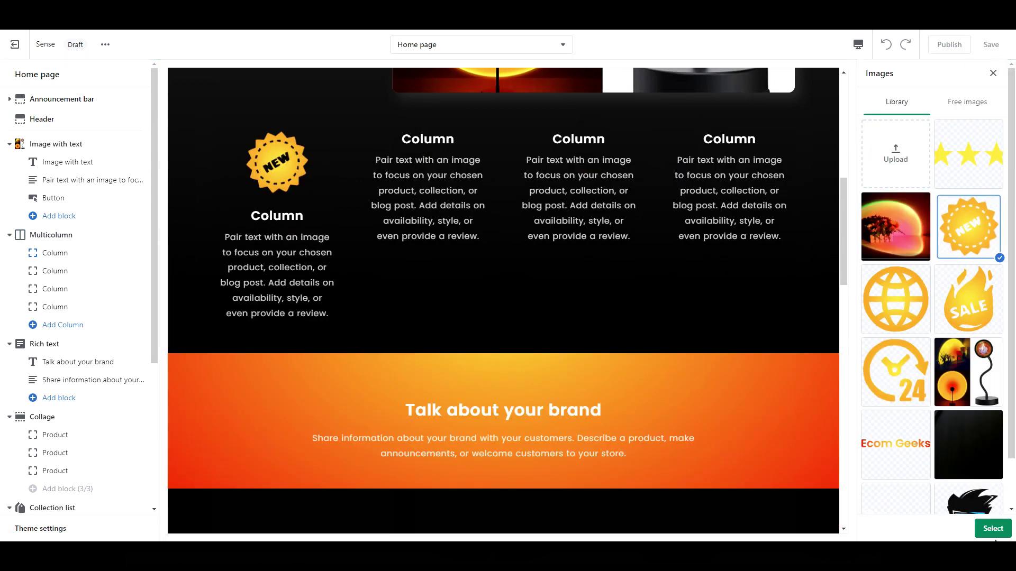
left_click(988, 529)
left_click(66, 278)
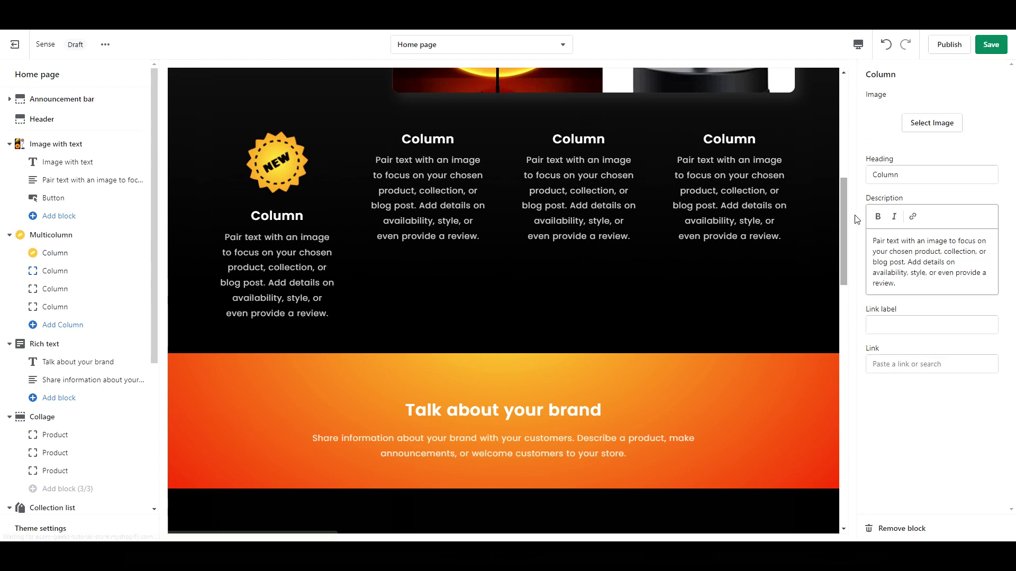
left_click(931, 122)
left_click(896, 299)
left_click(993, 529)
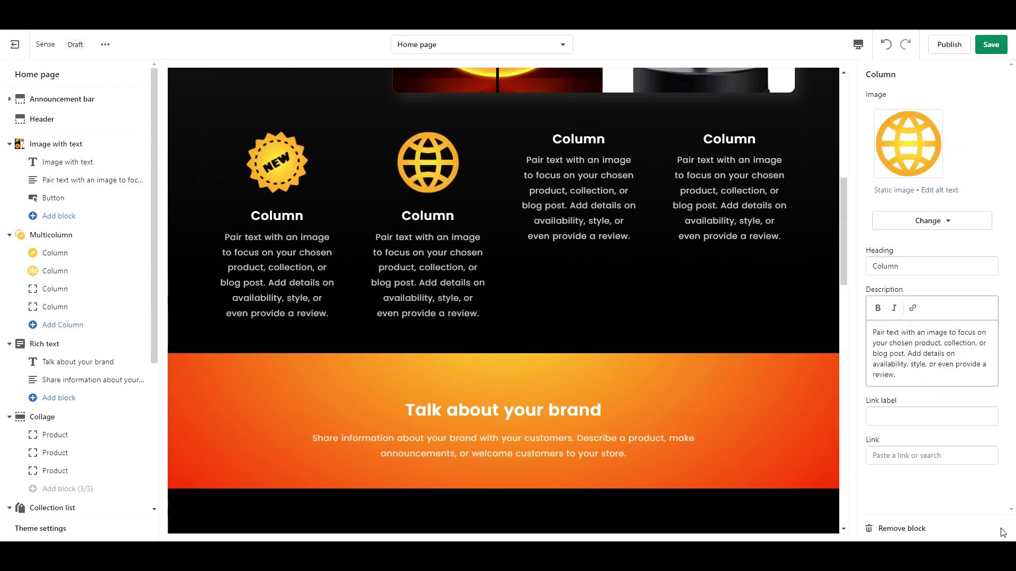
- Assign the flaming SALE image to the third Multicolumn column and the 24-hour clock icon to the fourth column
left_click(67, 290)
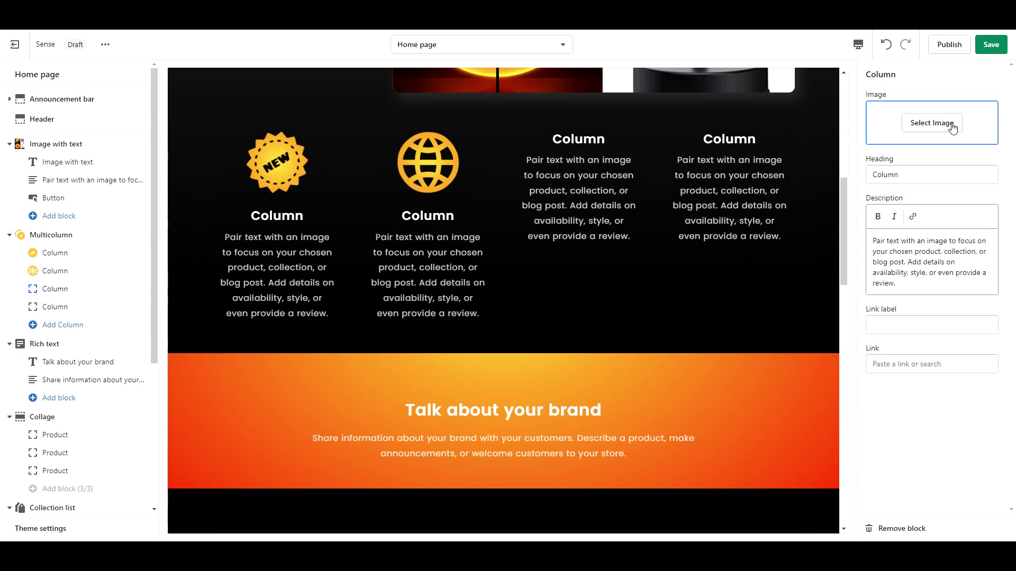
left_click(930, 124)
left_click(977, 328)
left_click(997, 530)
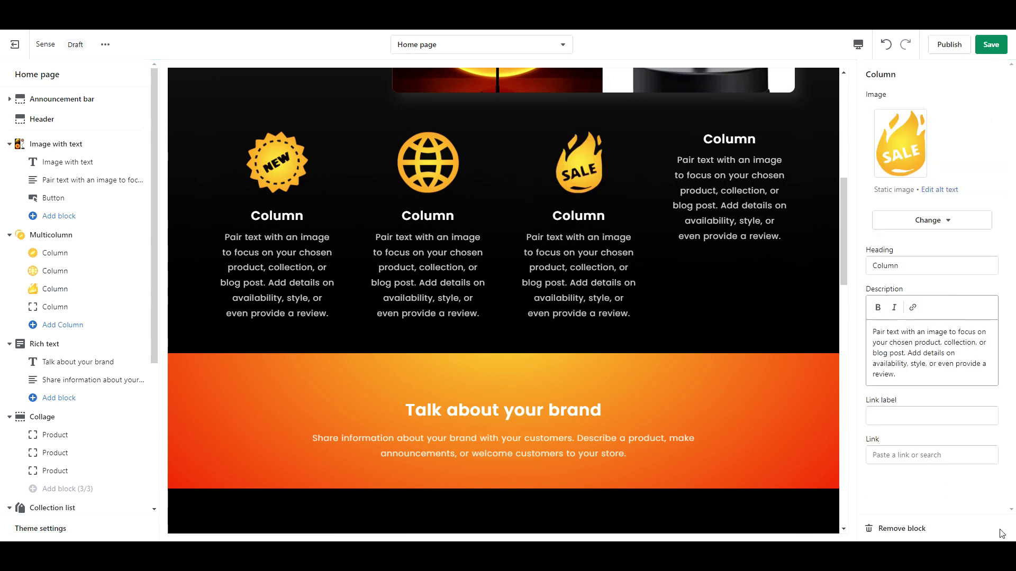
left_click(69, 311)
left_click(936, 123)
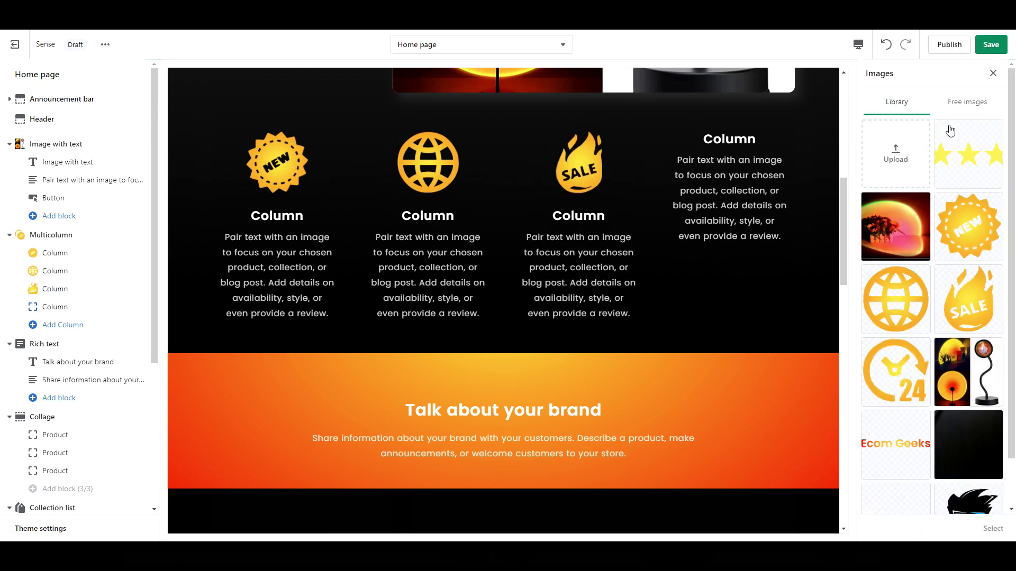
left_click(914, 382)
left_click(993, 529)
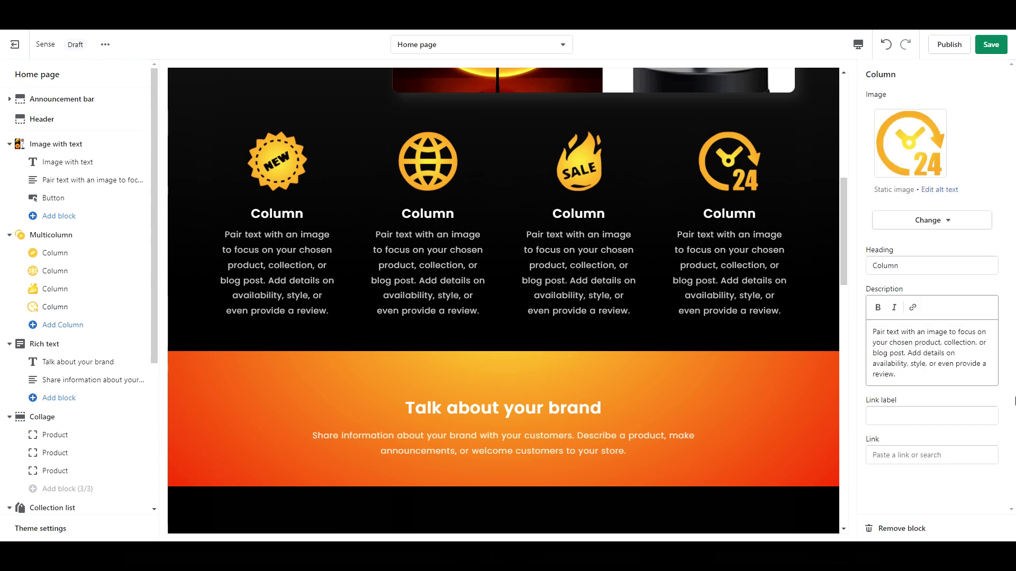
- Set the Multicolumn section's image width to One-third width of column
left_click(62, 235)
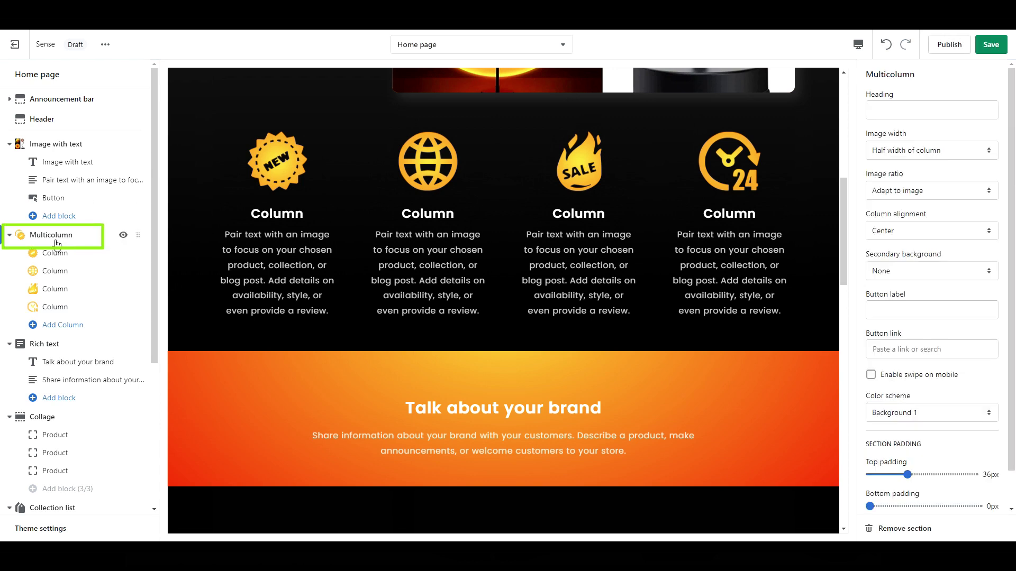
scroll(1011, 252, "down", 1)
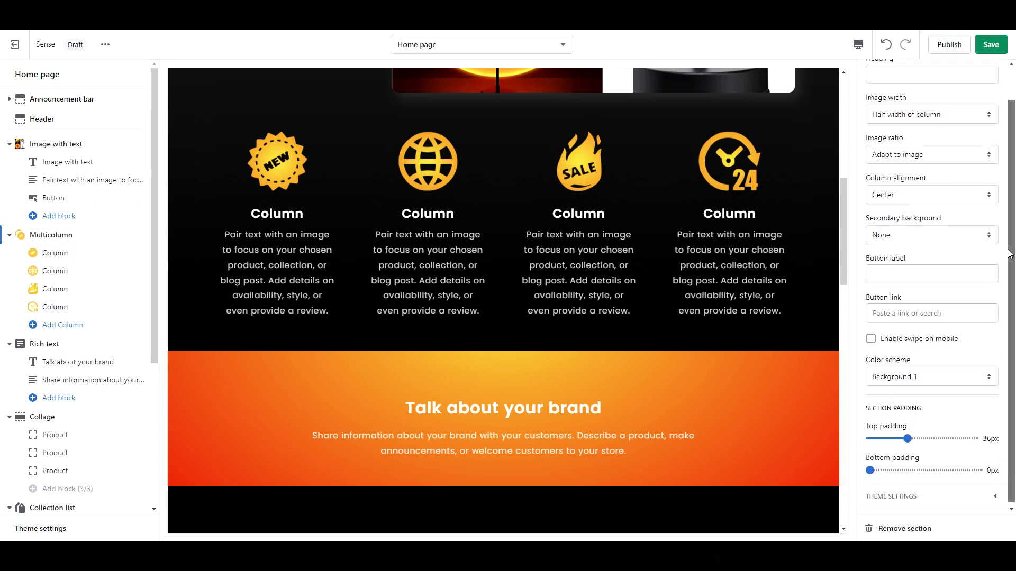
left_click(952, 118)
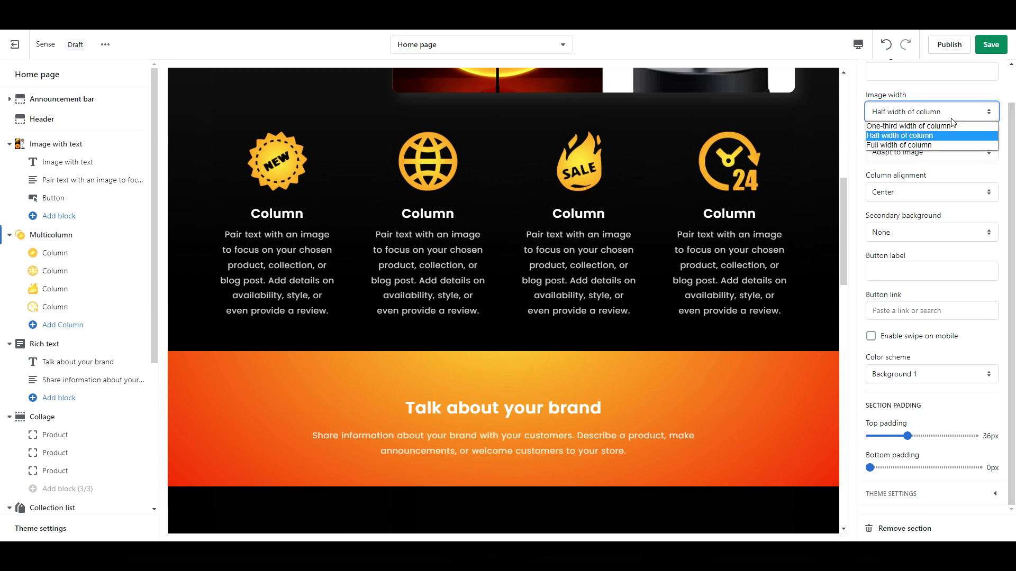
left_click(949, 127)
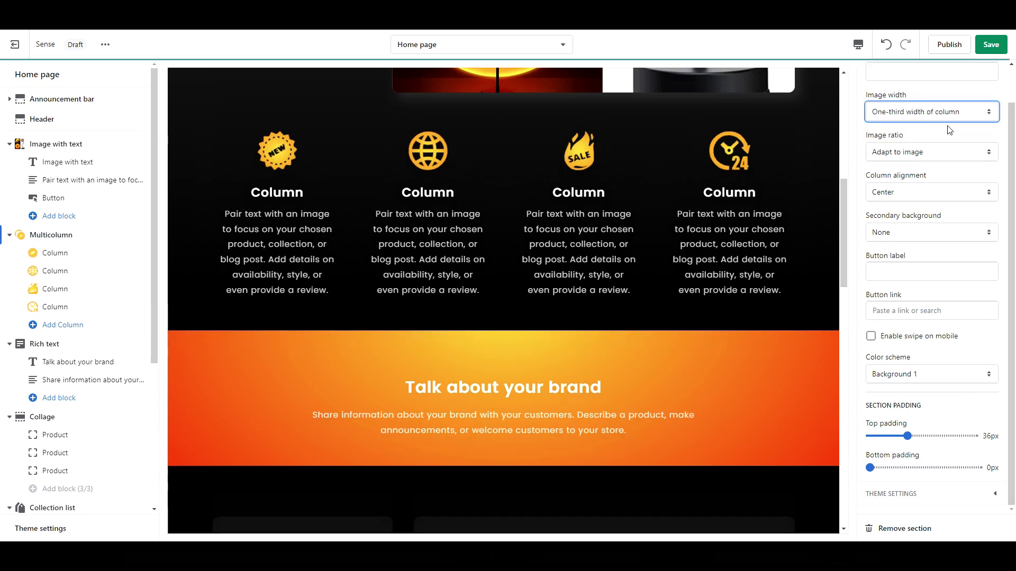
- Add a second Multicolumn section and move it directly below the existing Multicolumn, above Rich text
scroll(148, 408, "down", 4)
scroll(149, 412, "down", 2)
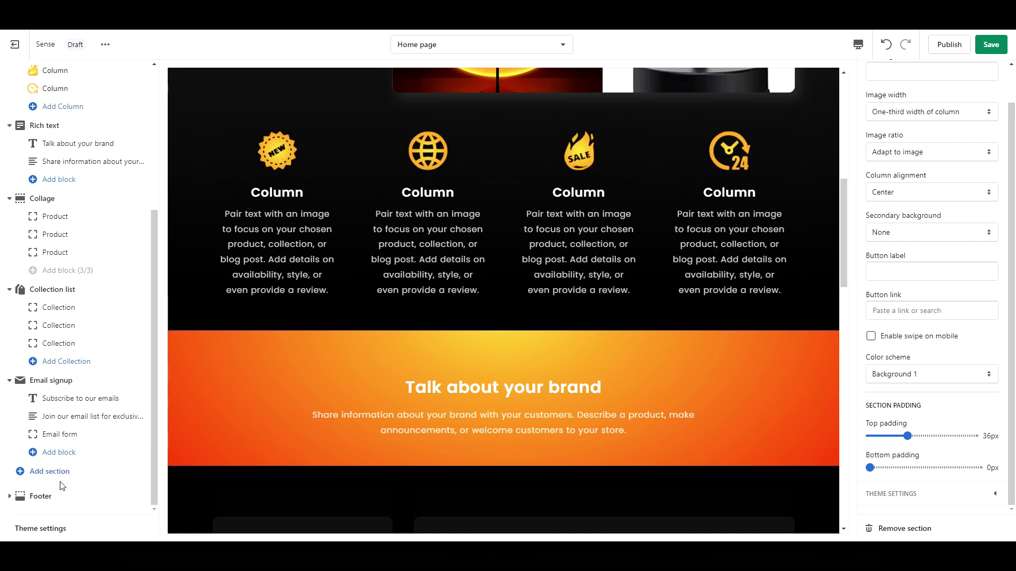
left_click(21, 475)
left_click(41, 433)
scroll(53, 328, "down", 1)
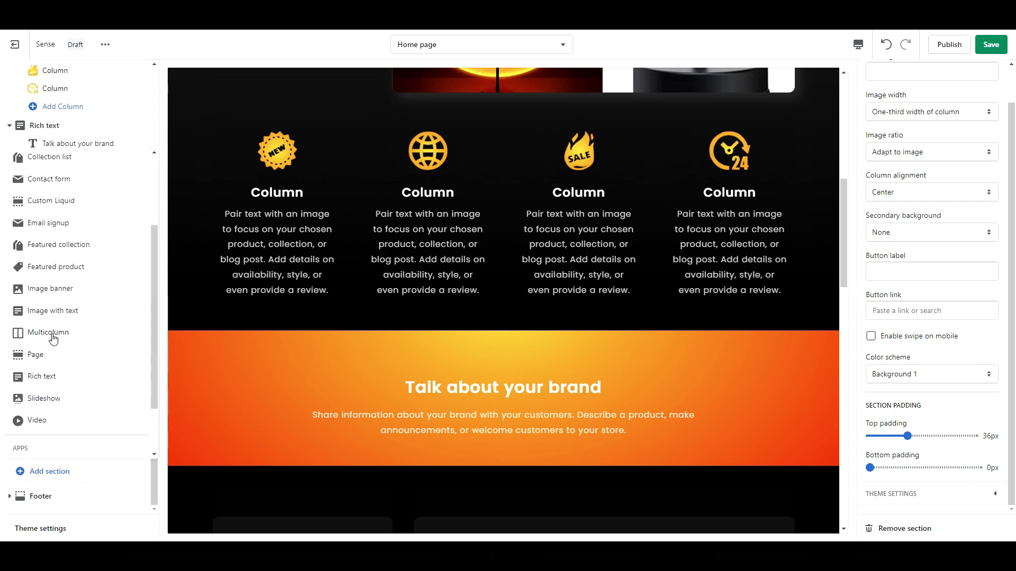
left_click(53, 338)
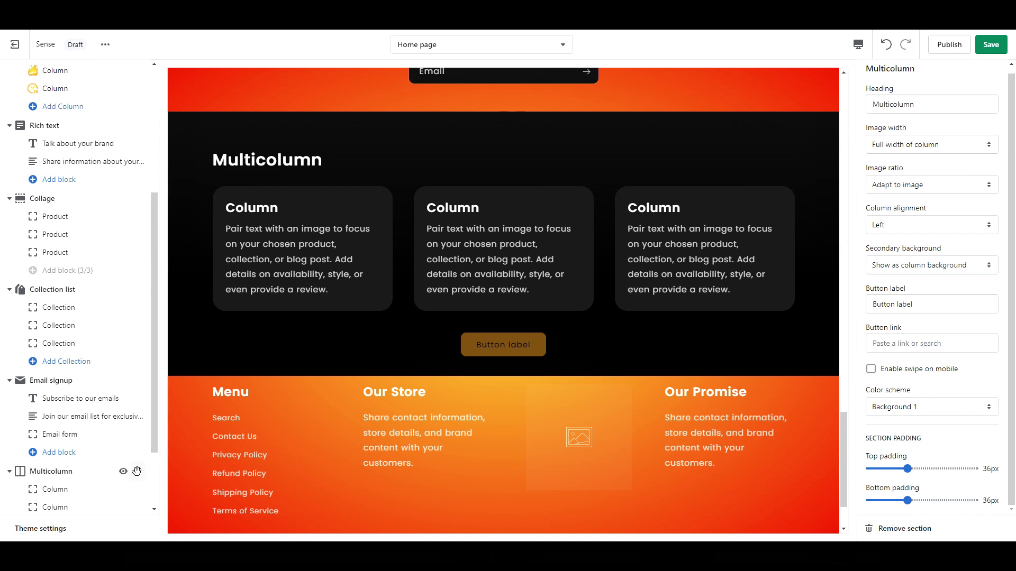
left_click_drag(137, 467, 109, 174)
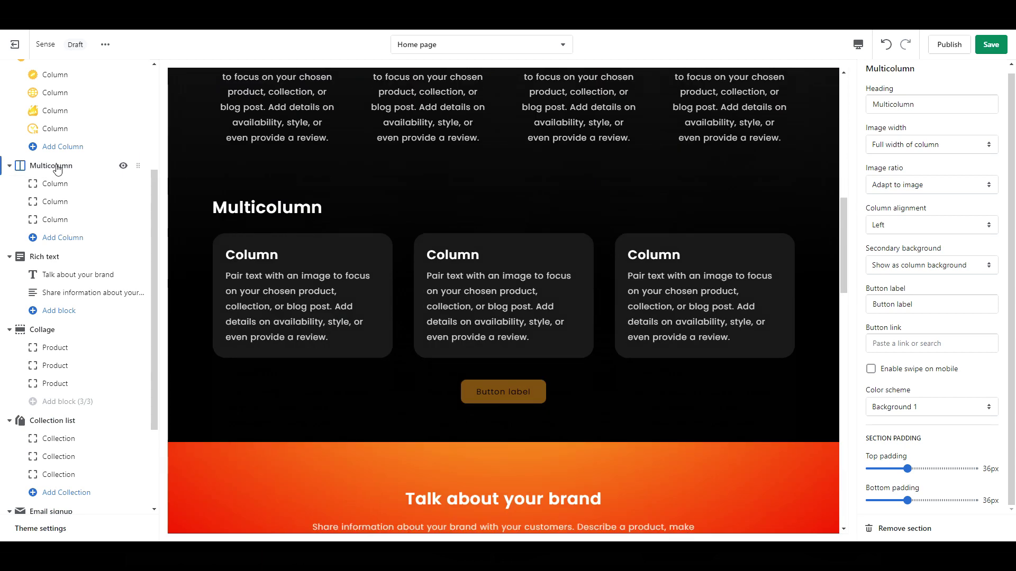
- Clear the new Multicolumn section's heading and add a fourth column to it
double_click(949, 110)
key("BackSpace")
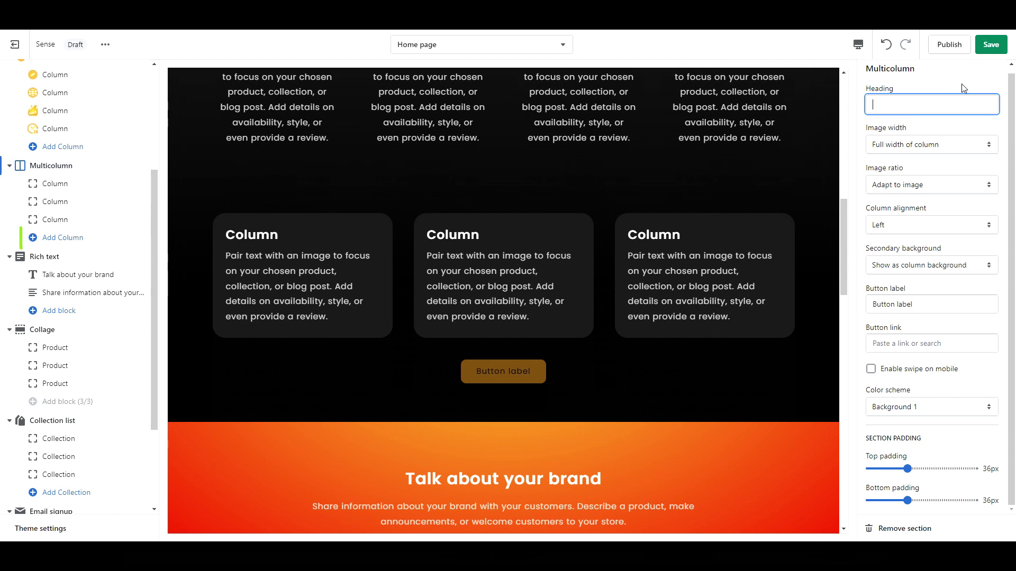
left_click(33, 239)
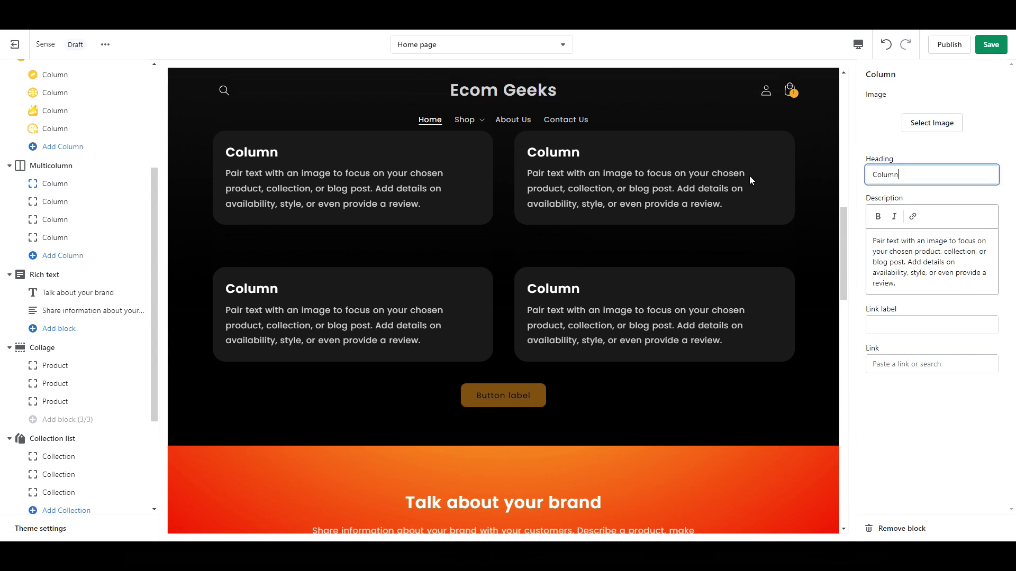
- Set the new Multicolumn's first column heading to "Review #1" and assign it the five-star image
key("ctrl+a")
type("Re")
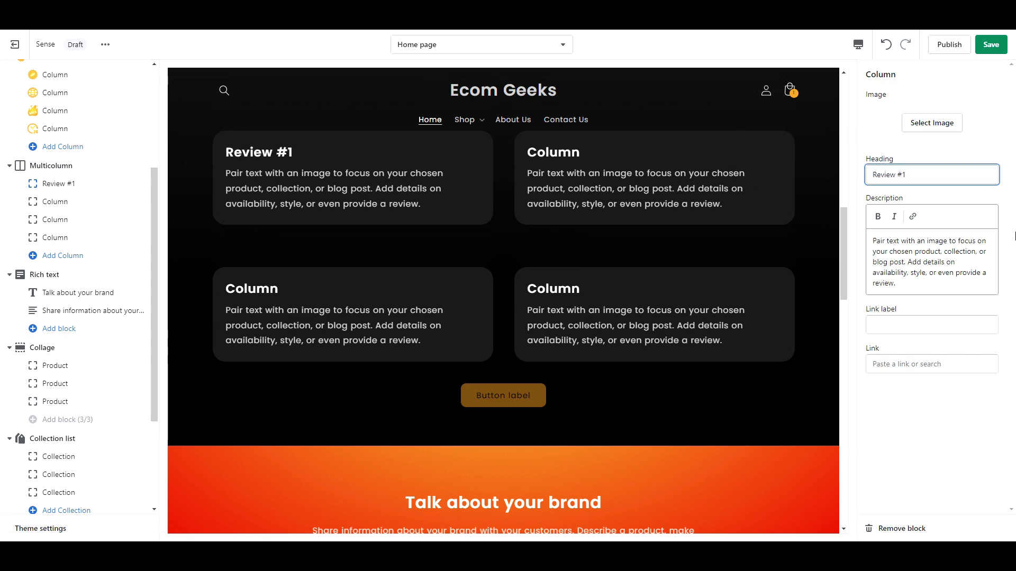
key("ctrl+a")
key("ctrl+c")
left_click(932, 123)
left_click(974, 150)
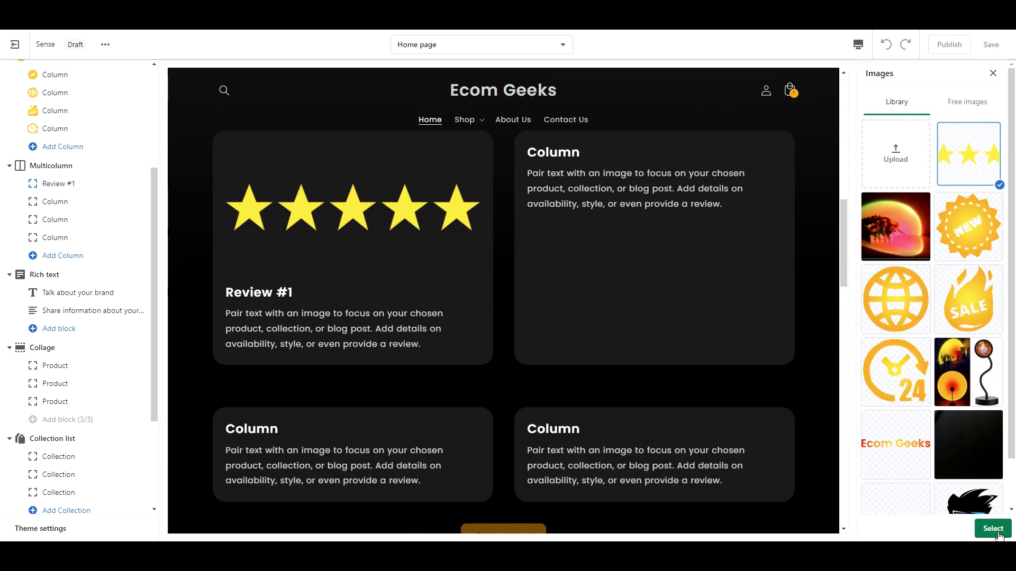
left_click(991, 526)
- Set the second column's heading to "Review #2" and assign it the five-star image
left_click(900, 174)
key("ctrl+a")
key("ctrl+v")
key("BackSpace")
type("2")
left_click(932, 123)
left_click(968, 154)
left_click(994, 528)
- Set the third column's heading to "Review #3" and assign it the five-star image
left_click(55, 220)
left_click_drag(888, 175, 973, 183)
key("ctrl+a")
key("ctrl+v")
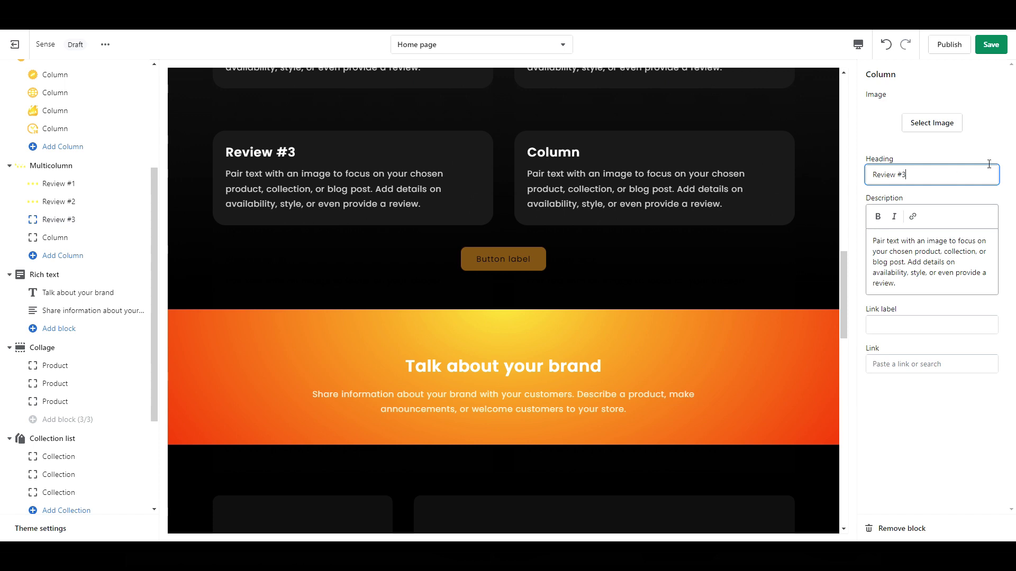
left_click(931, 123)
left_click(969, 154)
left_click(993, 528)
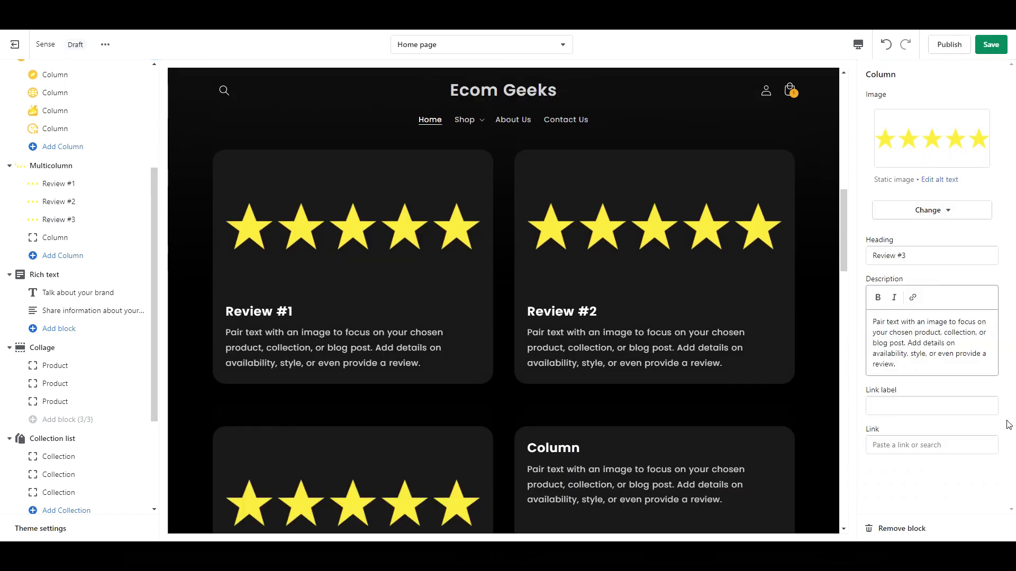
- Set the fourth column's heading to "Review #4" and assign it the five-star image
left_click(61, 244)
key("ctrl+a")
key("ctrl+v")
left_click(932, 123)
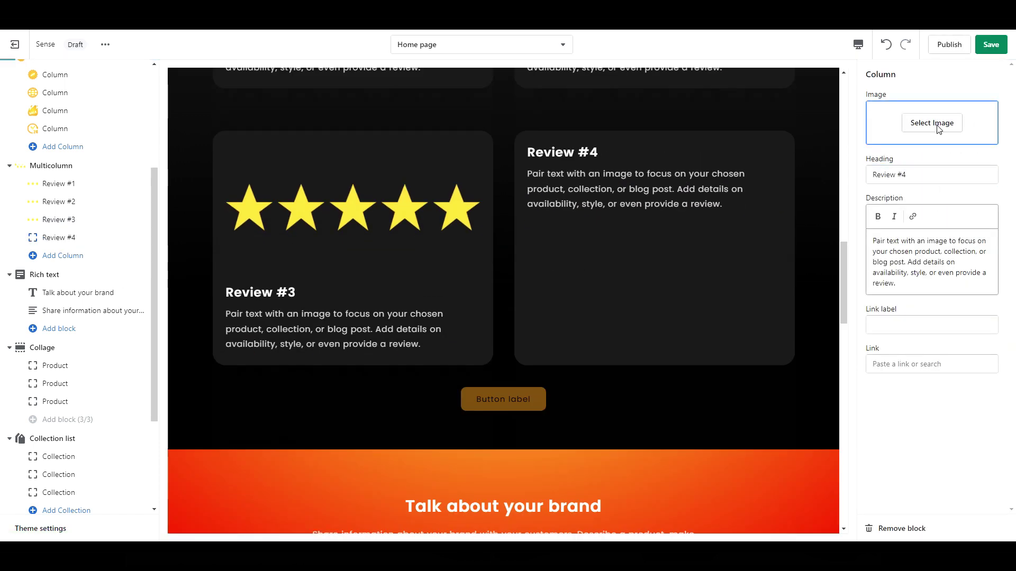
left_click(968, 154)
left_click(991, 527)
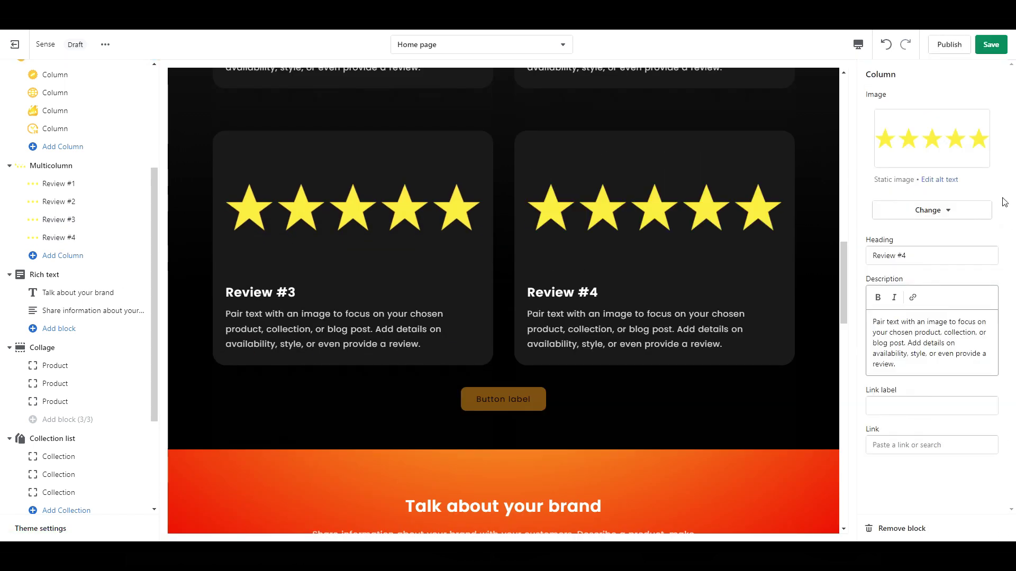
- Set the reviews Multicolumn's image width to Half width of column and its column alignment to Center
left_click(47, 168)
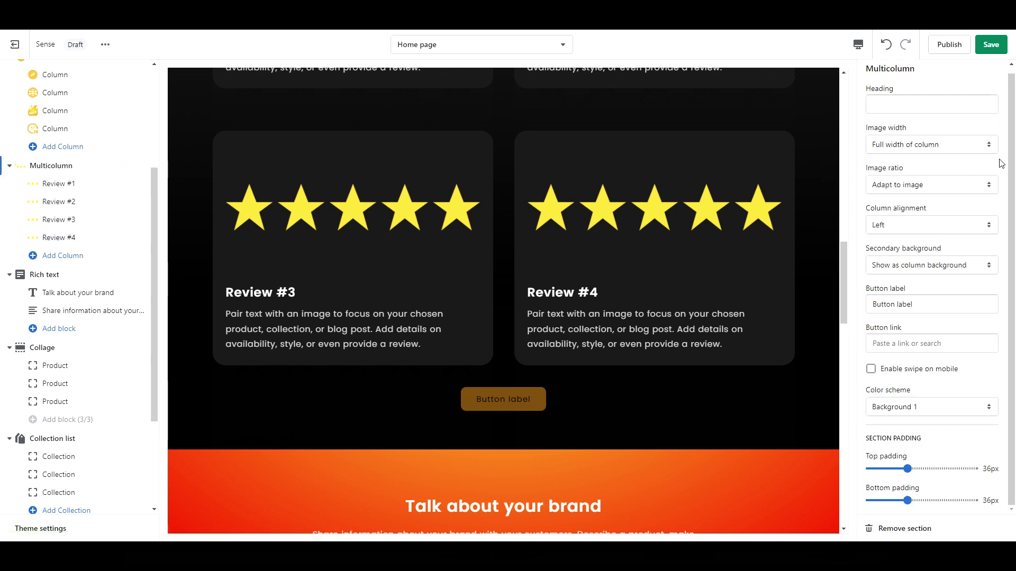
left_click(983, 155)
left_click(899, 165)
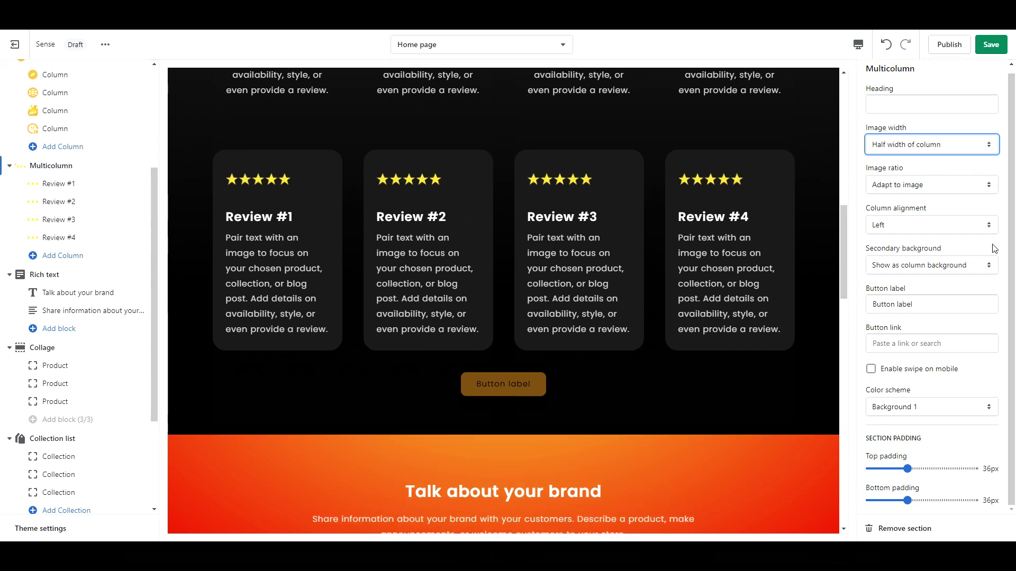
left_click(982, 228)
left_click(929, 248)
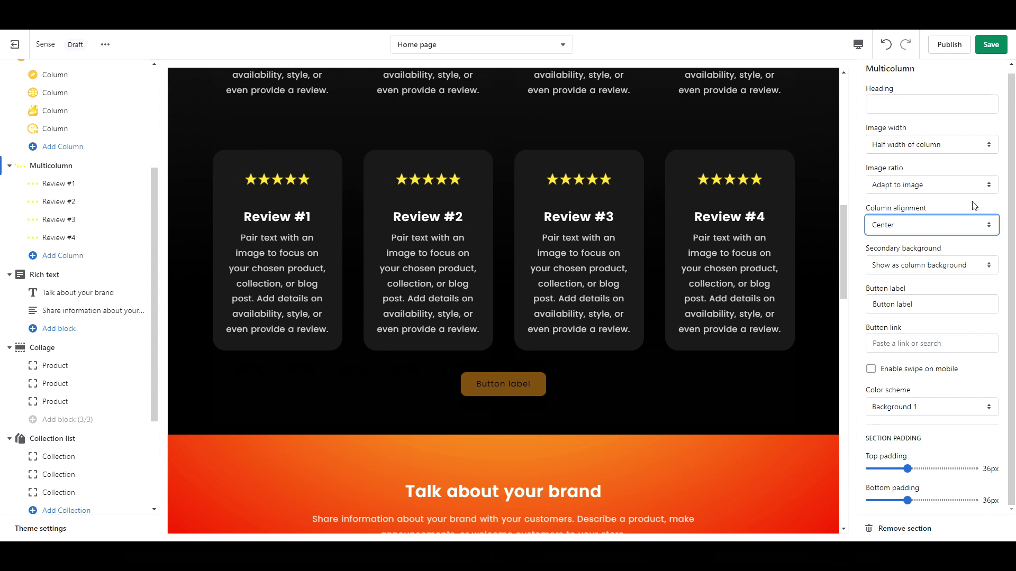
- Clear the button label of the reviews Multicolumn section
triple_click(931, 304)
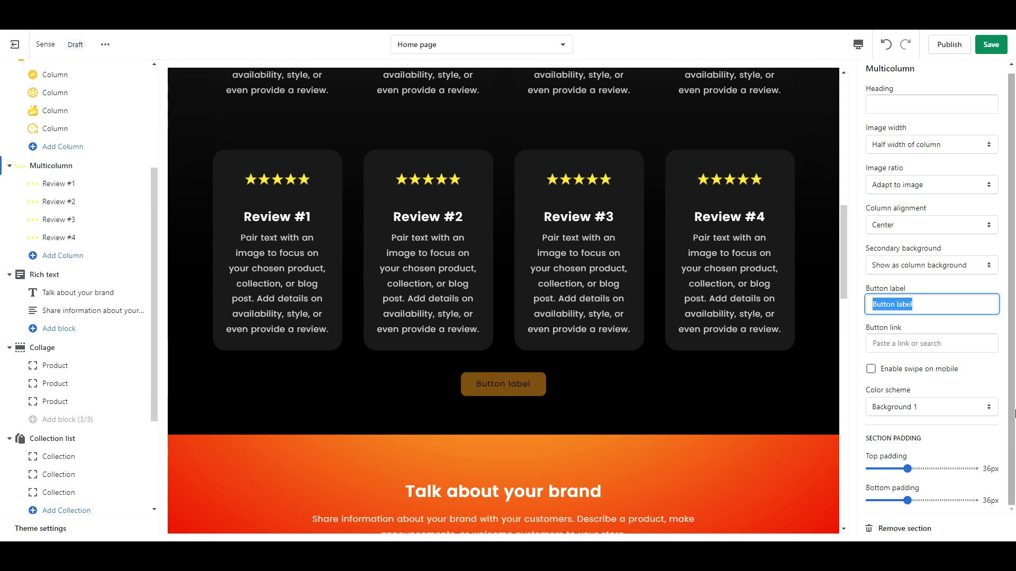
key("BackSpace")
left_click(961, 79)
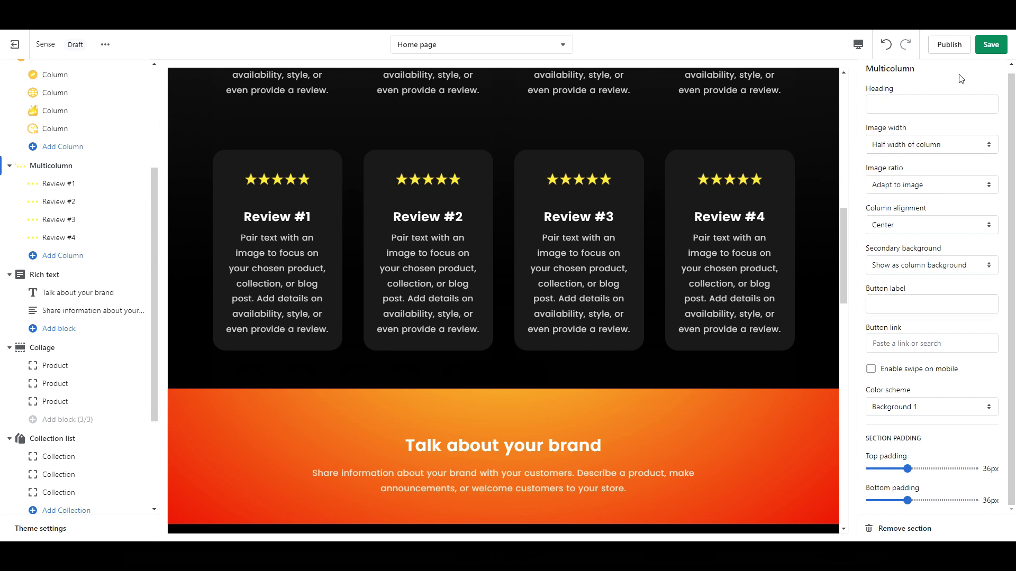
- Add a Video section and move it directly below the reviews Multicolumn, above Rich text
scroll(127, 402, "down", 3)
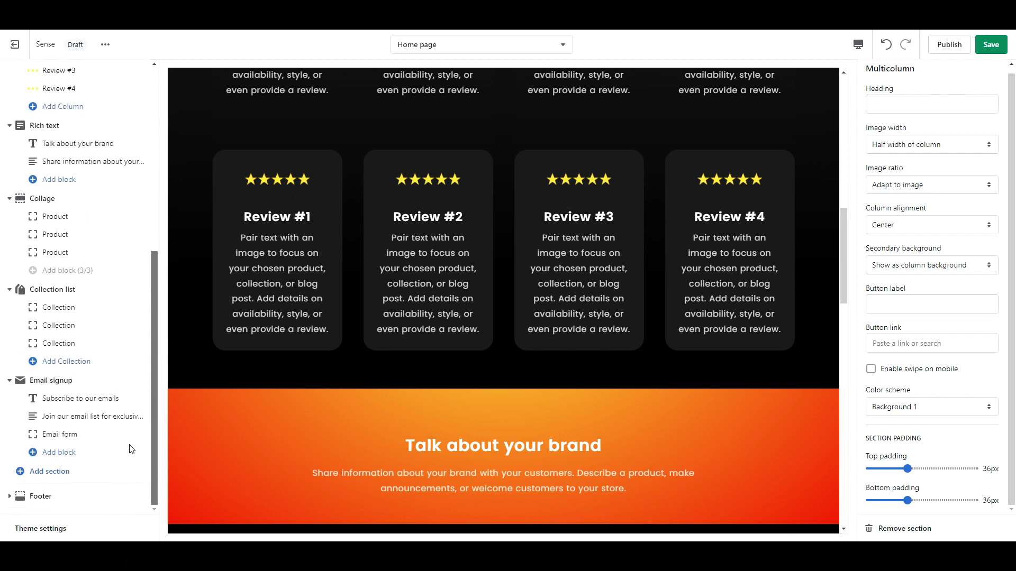
left_click(21, 473)
left_click(21, 434)
scroll(135, 417, "down", 3)
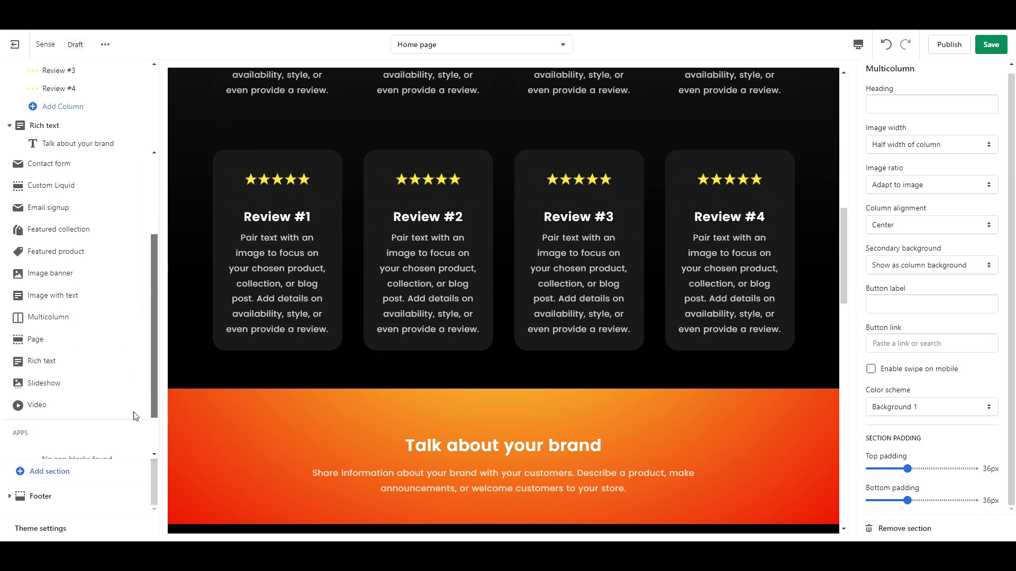
left_click(35, 405)
left_click_drag(137, 473, 137, 143)
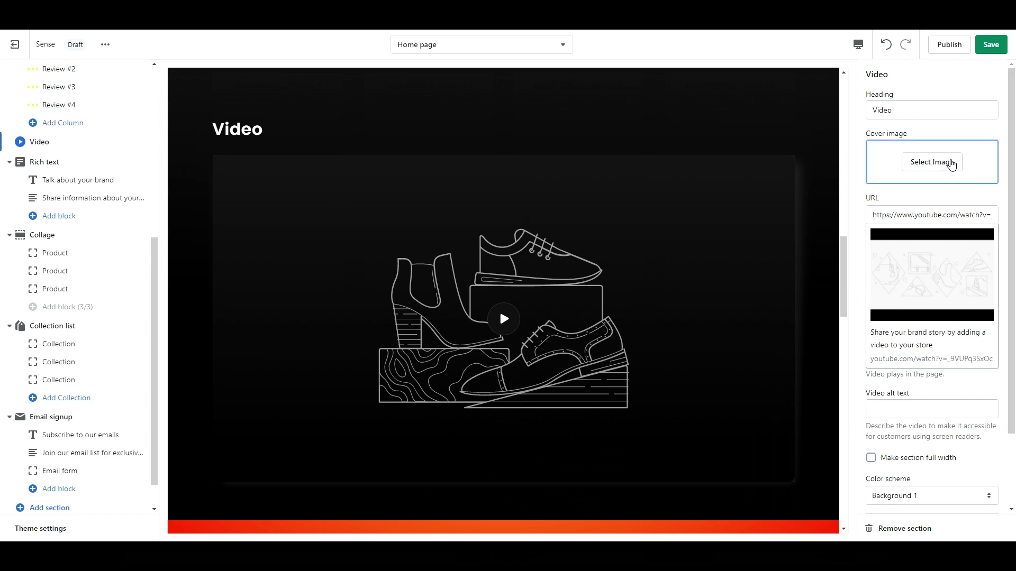
- Assign the library image of flowers lit by the sunset lamp as the Video section's cover image
left_click(932, 162)
left_click(896, 227)
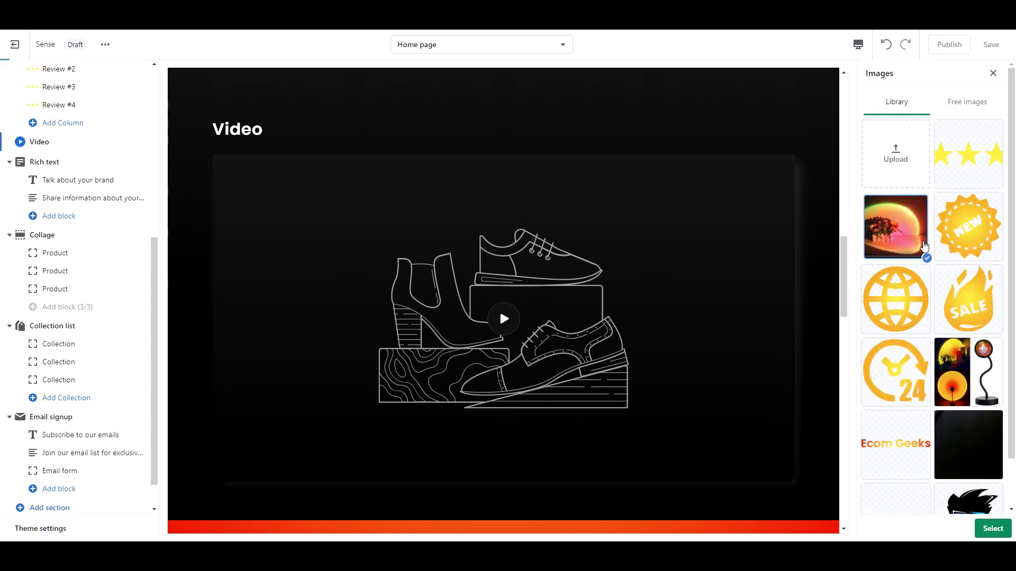
left_click(993, 528)
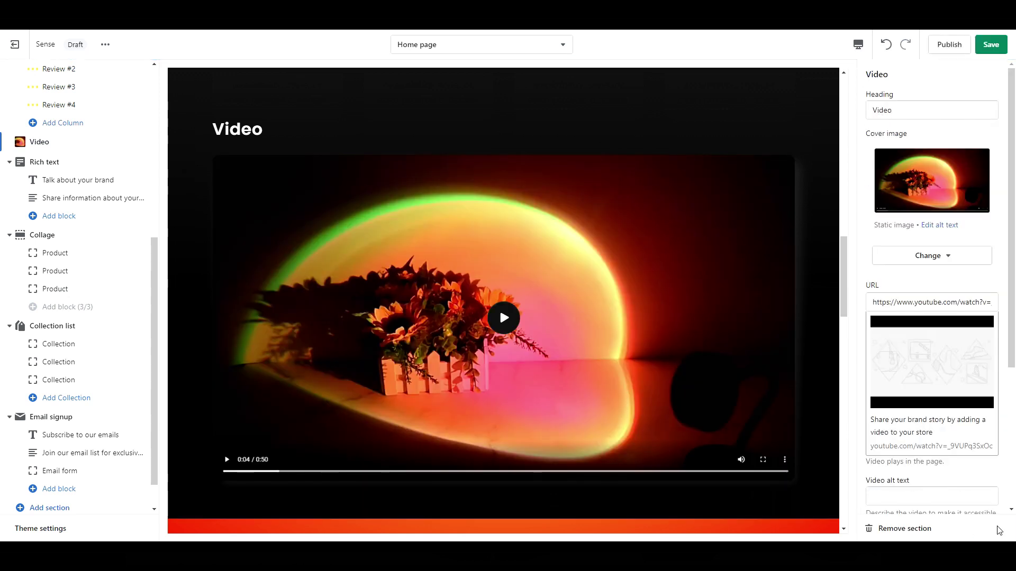
- Make the Video section full width and clear its heading
scroll(950, 390, "down", 4)
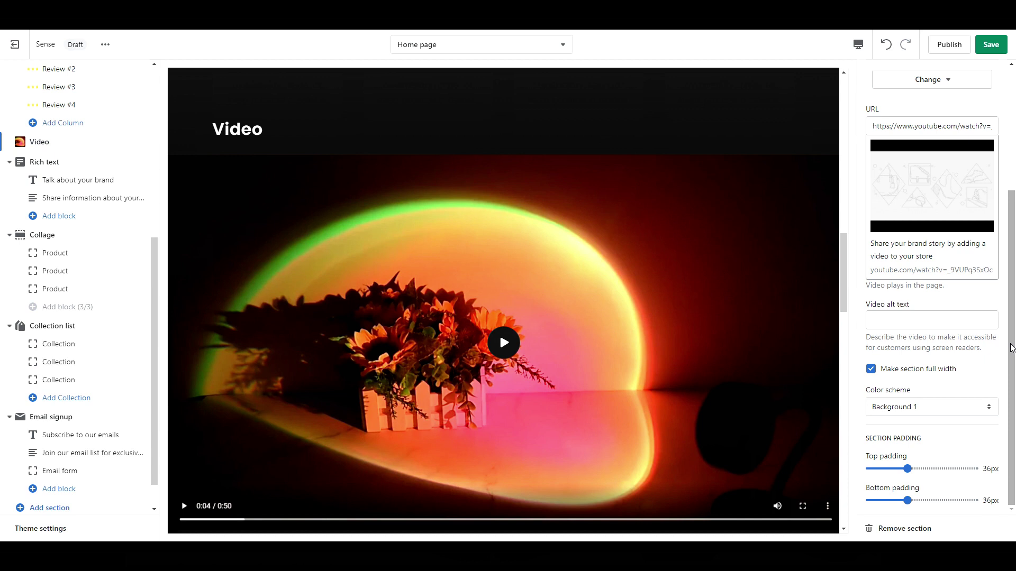
scroll(845, 268, "up", 1)
scroll(845, 267, "up", 1)
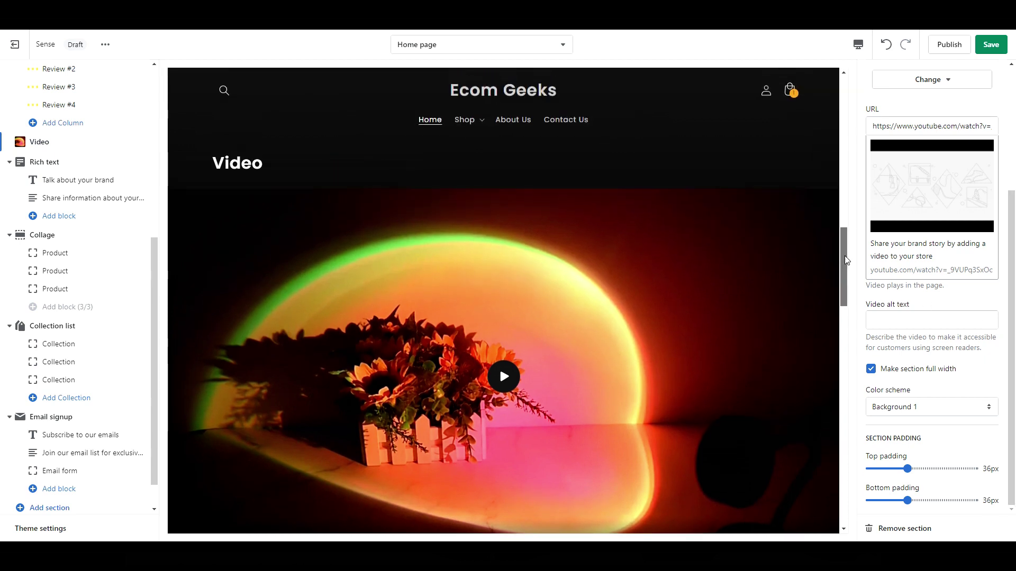
left_click(1010, 128)
key("shift+Tab")
key("BackSpace")
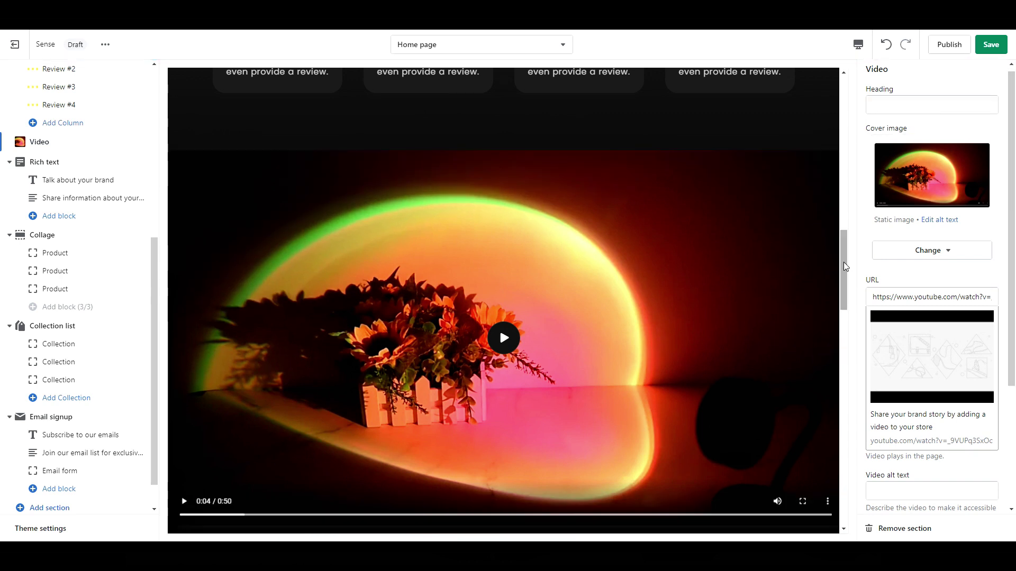
- Add a Featured product section and move it directly below the Video section
scroll(846, 266, "down", 4)
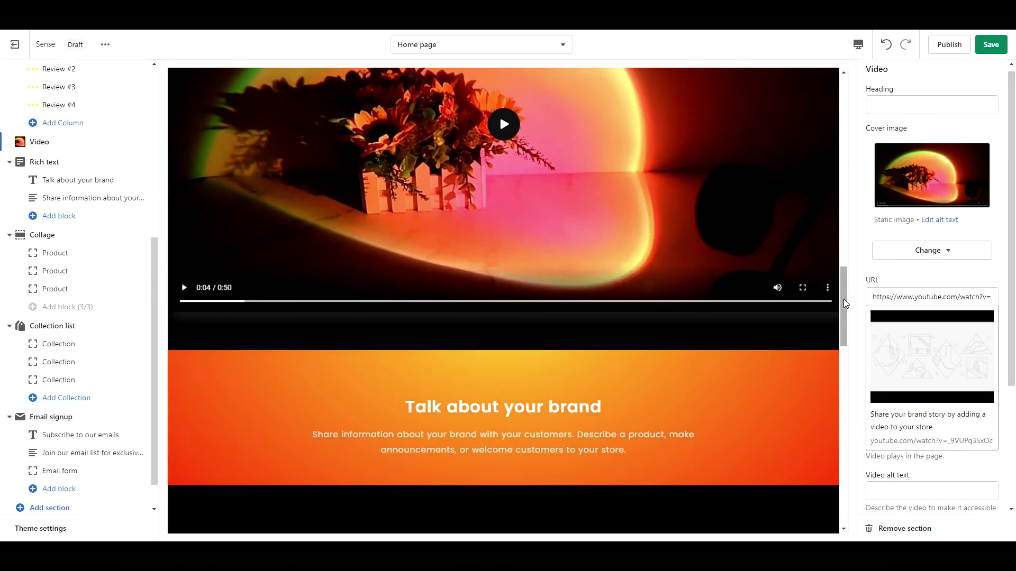
scroll(79, 423, "down", 1)
left_click(22, 479)
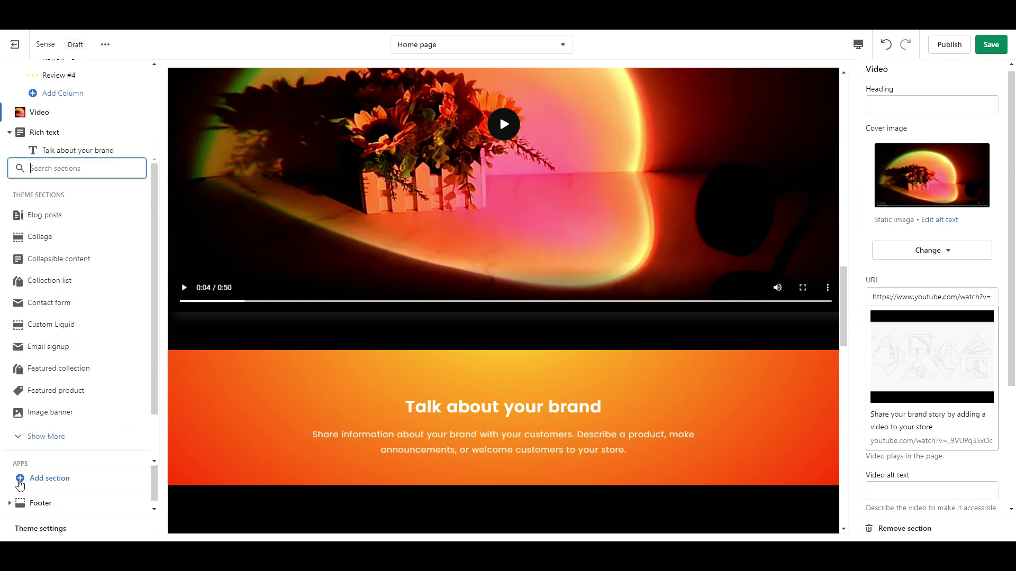
left_click(46, 392)
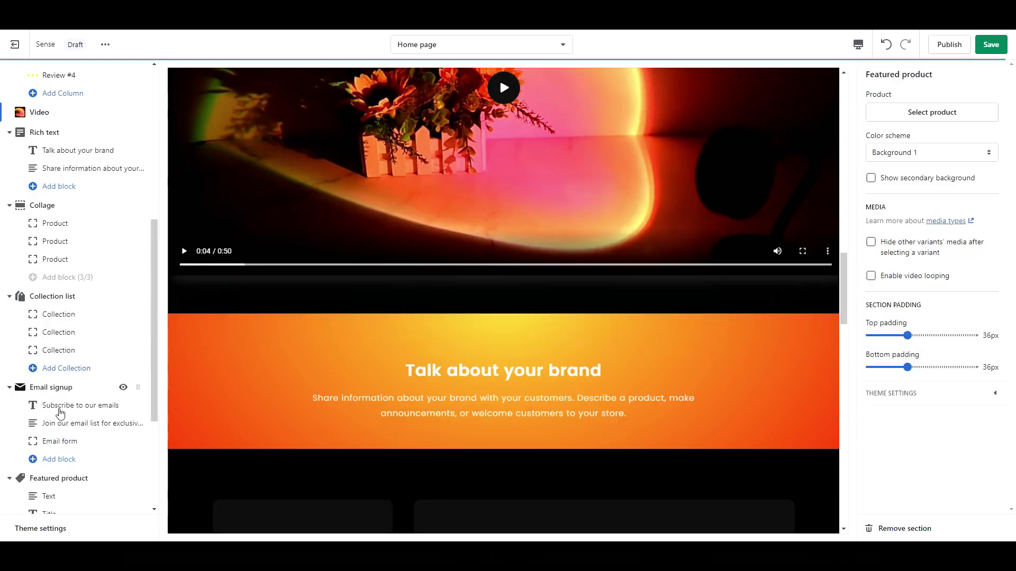
mouse_move(137, 480)
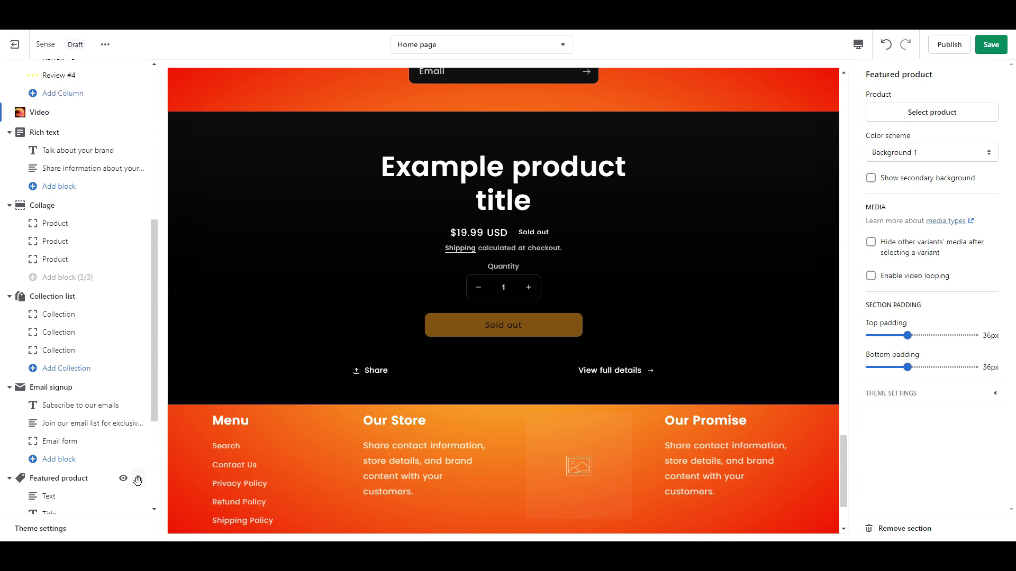
left_click_drag(138, 480, 124, 142)
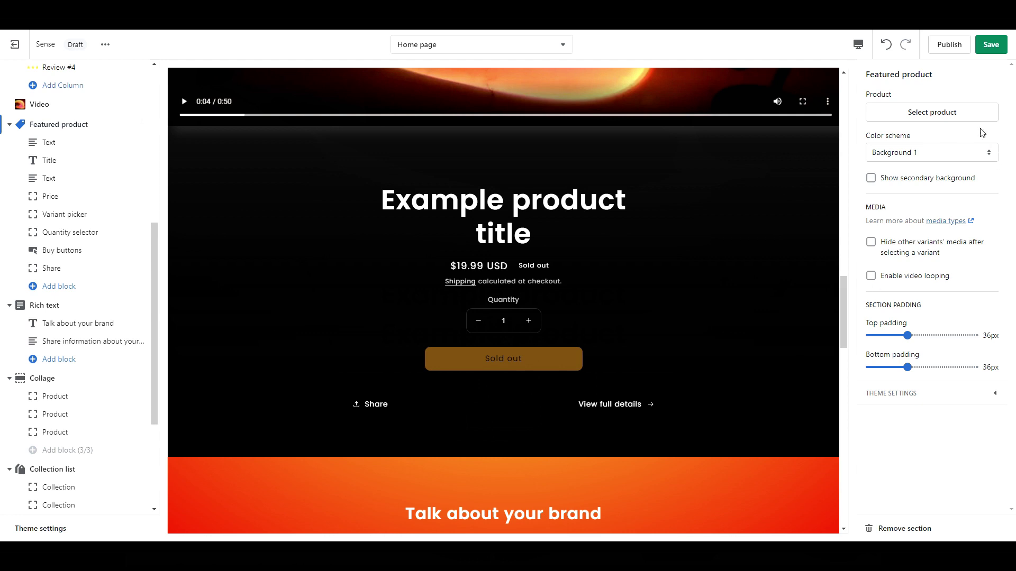
- Select Sunset Projection Lamp as the product for the Featured product section
left_click(948, 113)
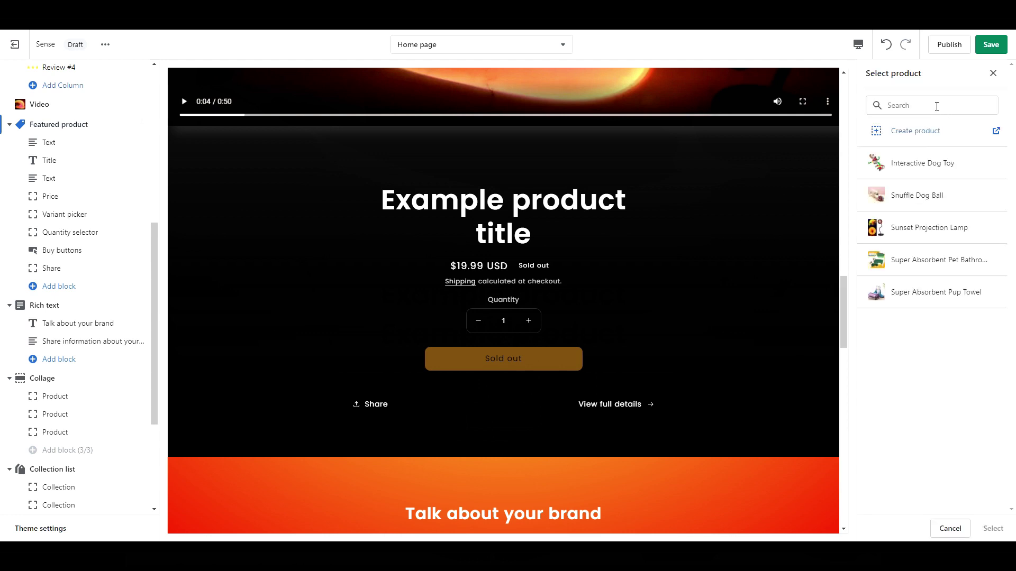
left_click(938, 232)
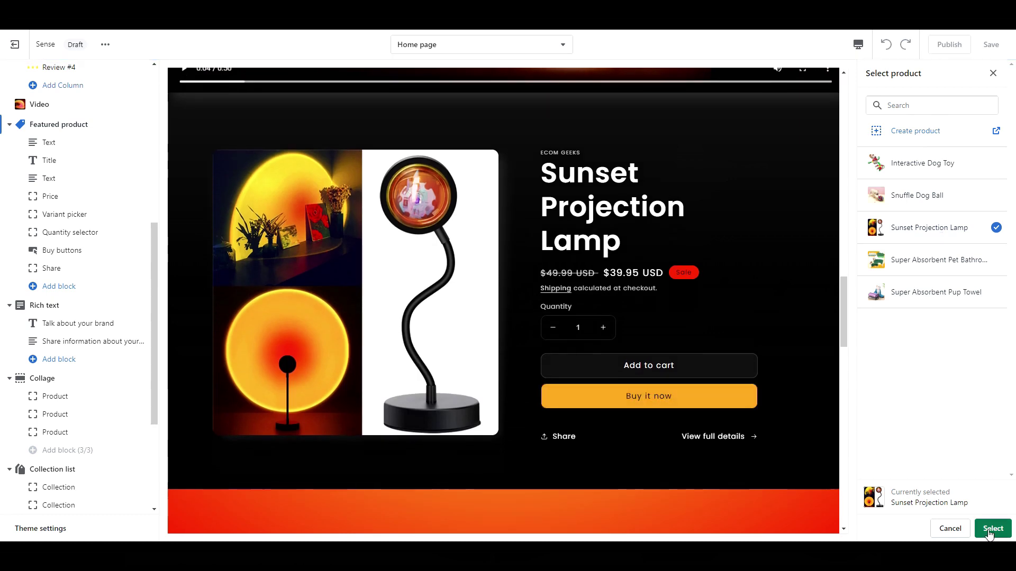
left_click(992, 530)
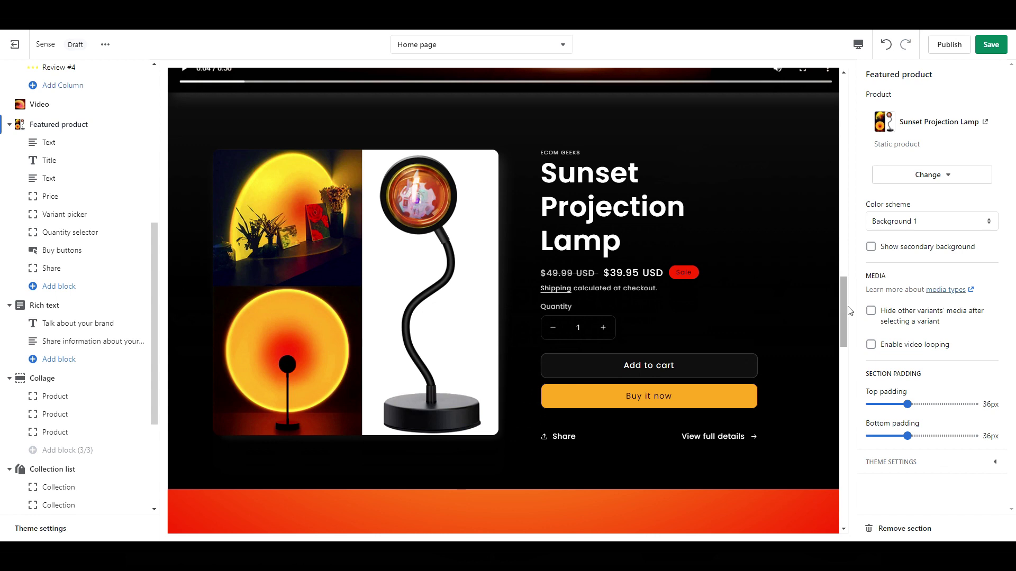
left_click_drag(849, 311, 834, 400)
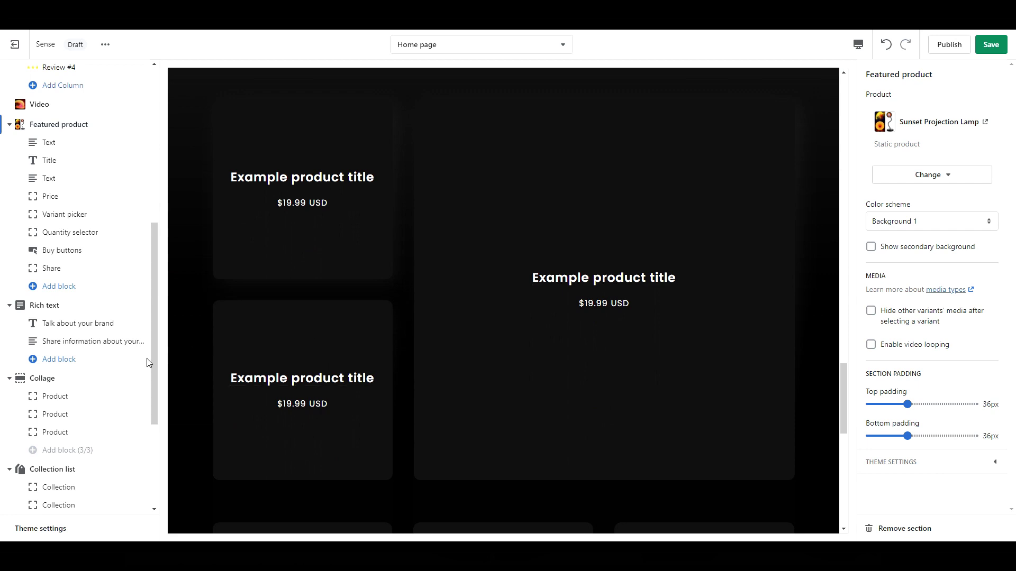
left_click_drag(153, 362, 147, 421)
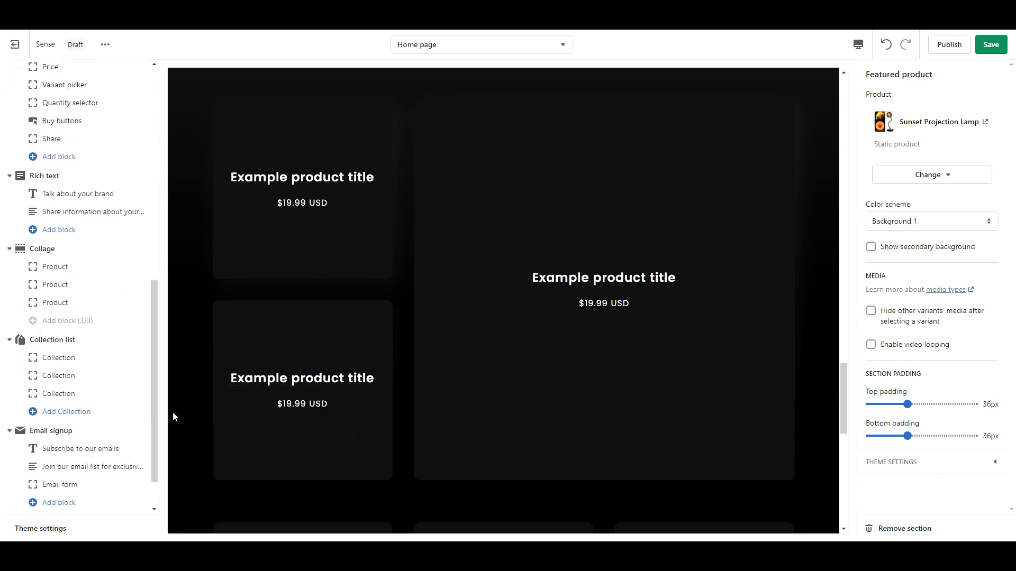
- Remove the Collage and Collection list sections from the home page
mouse_move(842, 409)
left_mouse_down()
mouse_move(840, 471)
mouse_move(850, 395)
left_mouse_up()
scroll(346, 329, "down", 1)
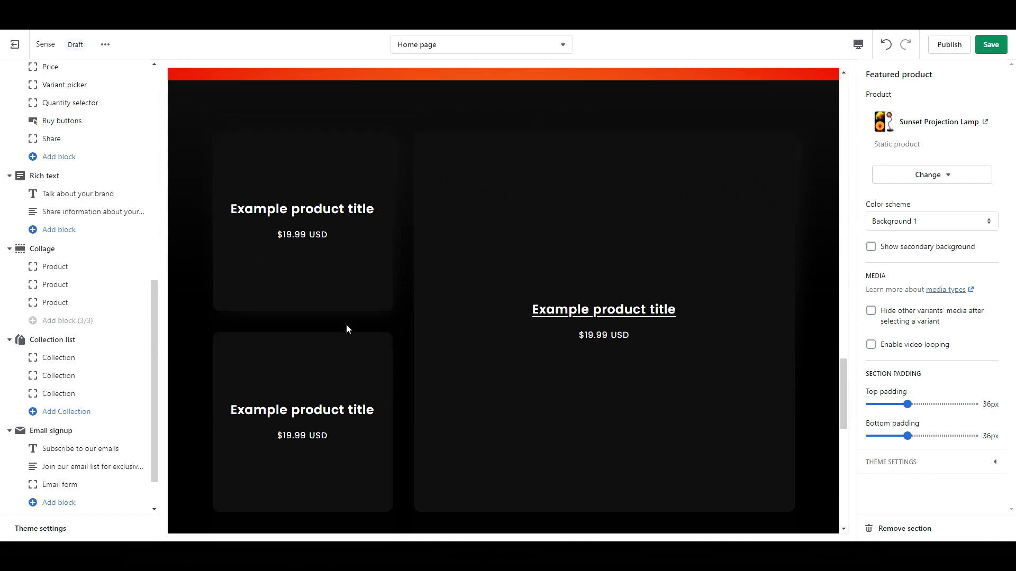
left_click(66, 253)
left_click(898, 529)
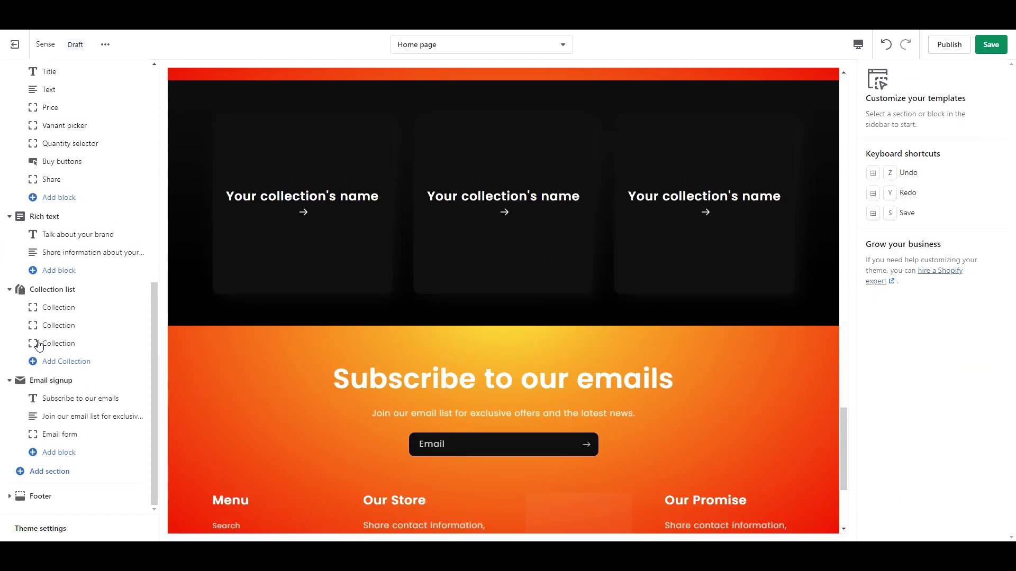
left_click(53, 290)
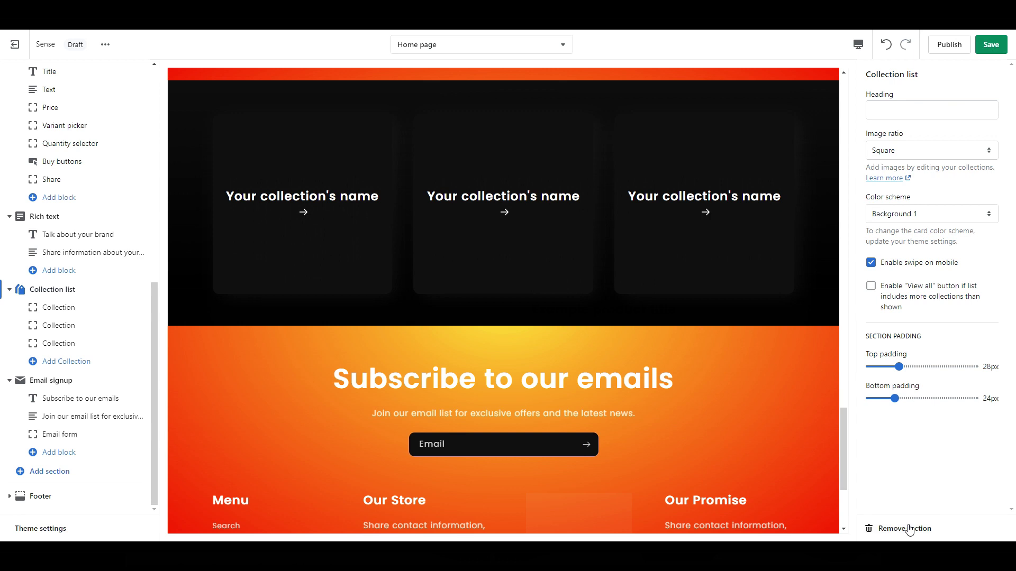
left_click(892, 529)
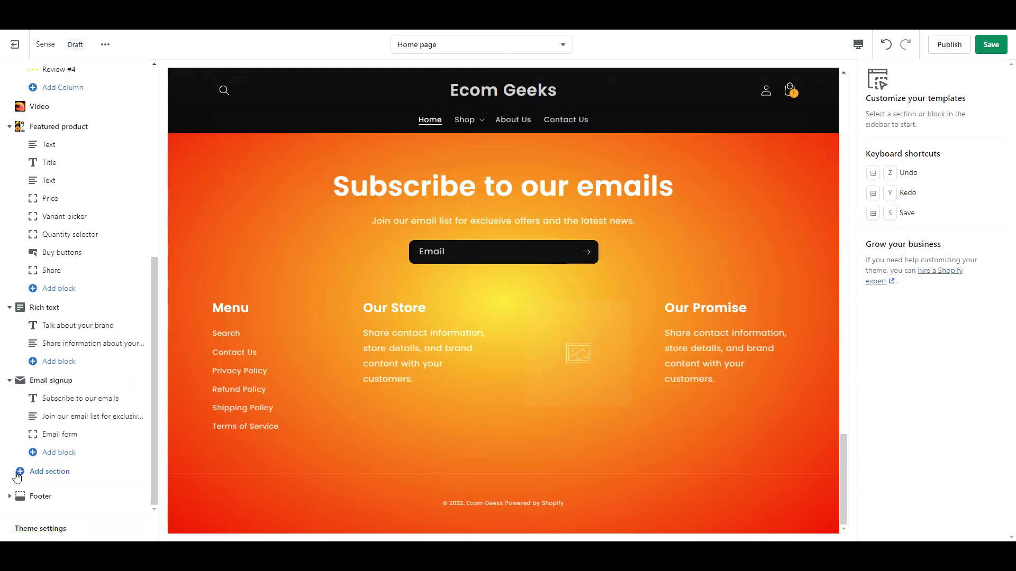
- Add a Collapsible content section and move it directly above the Email signup section
left_click(19, 472)
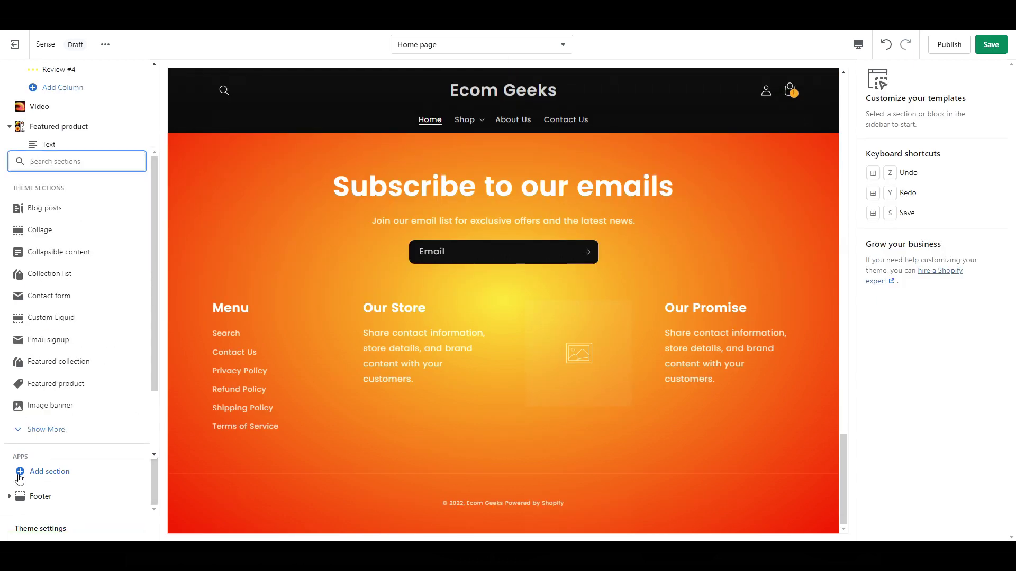
left_click(73, 255)
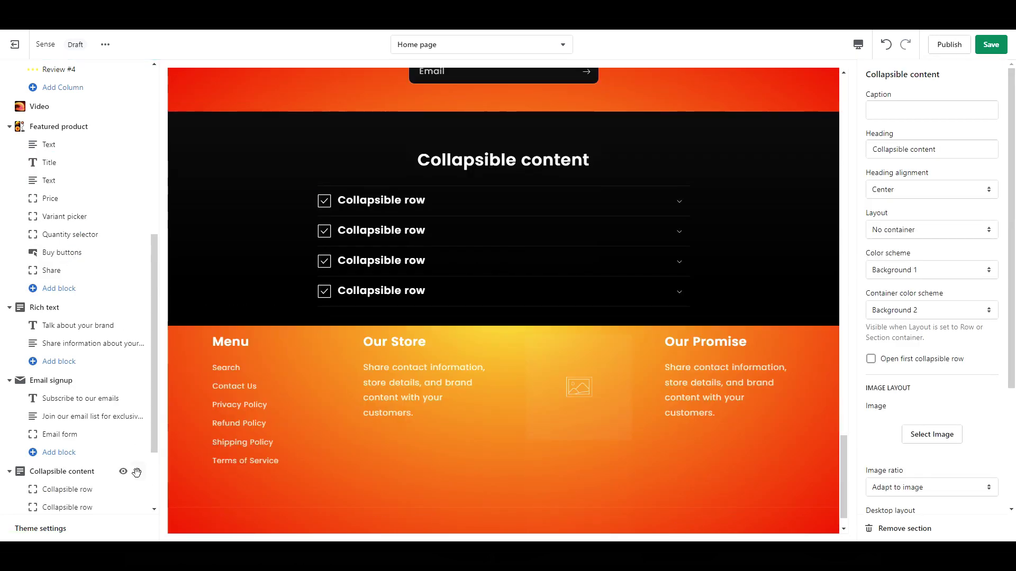
left_click_drag(136, 473, 147, 386)
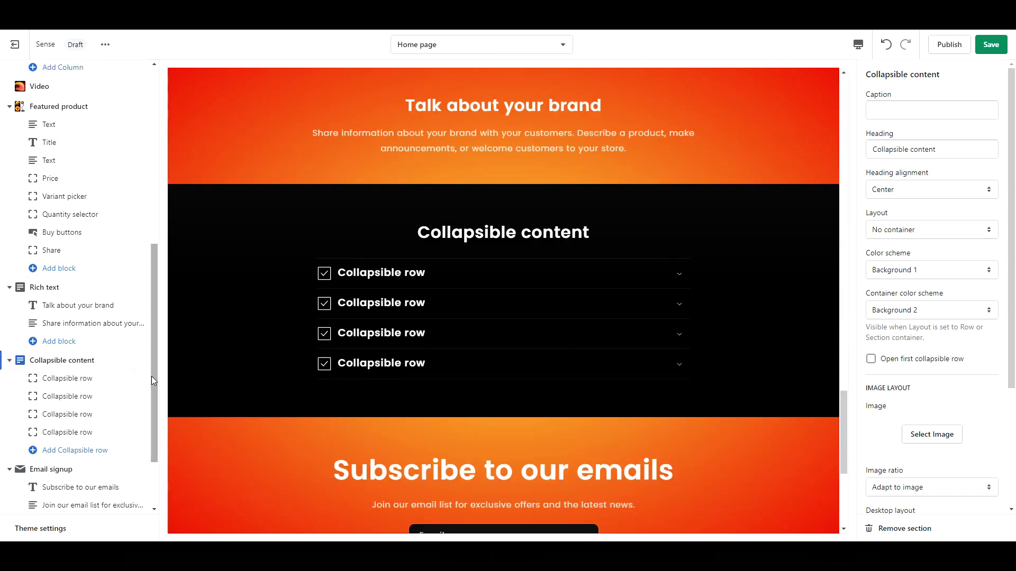
- Add a Contact form section and move it between the Collapsible content and Email signup sections
left_click_drag(154, 392, 152, 435)
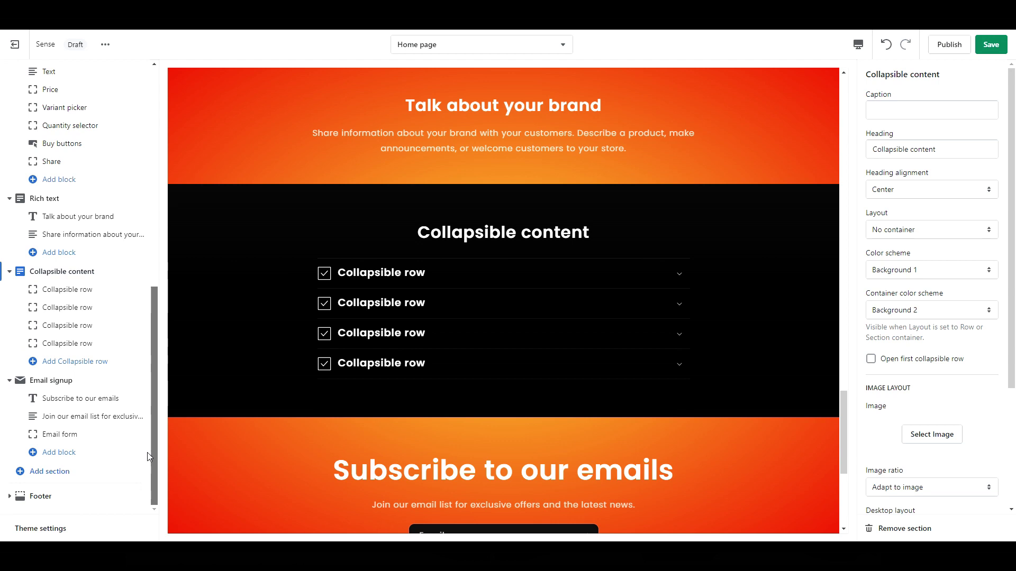
left_click(21, 476)
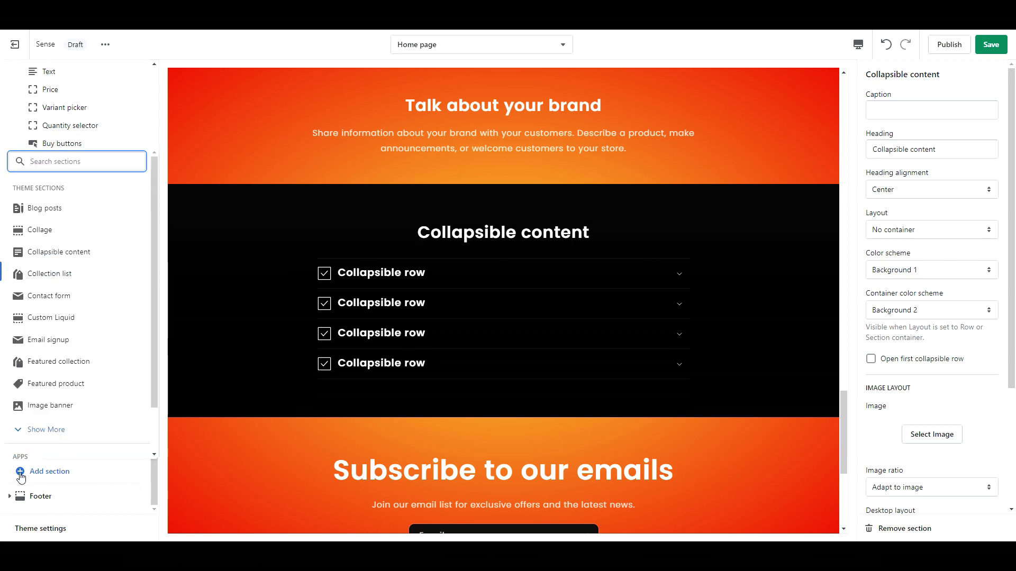
left_click(57, 296)
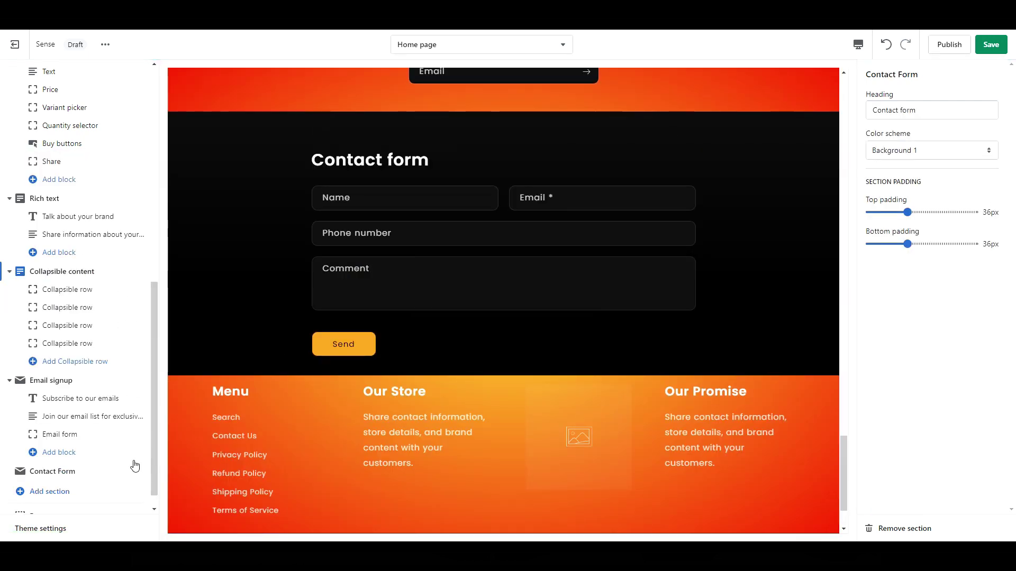
left_click_drag(135, 469, 136, 391)
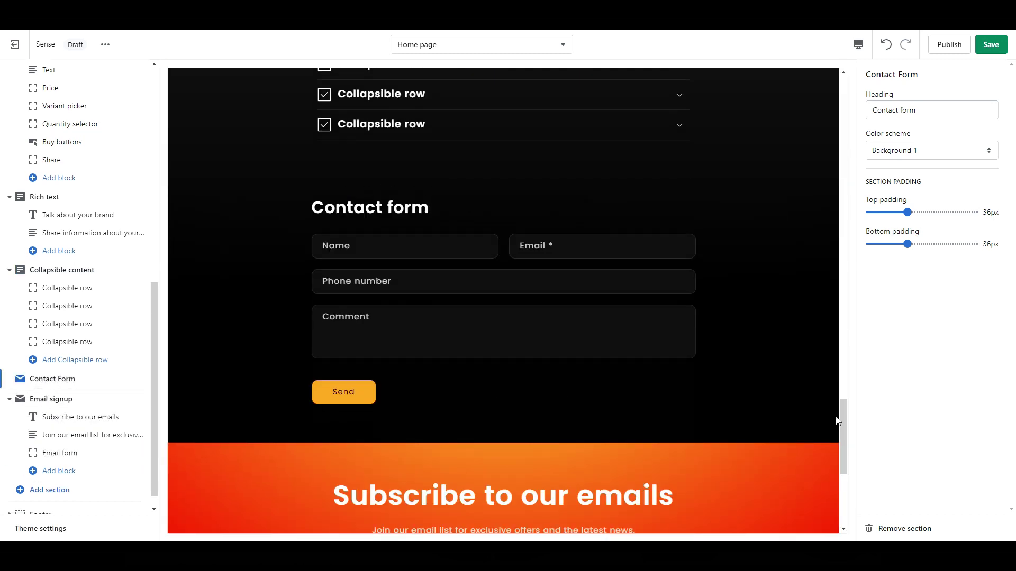
- Enter # as the Facebook, Instagram, TikTok and Twitter account links in the theme's social media settings and save the theme
left_click_drag(843, 427, 831, 496)
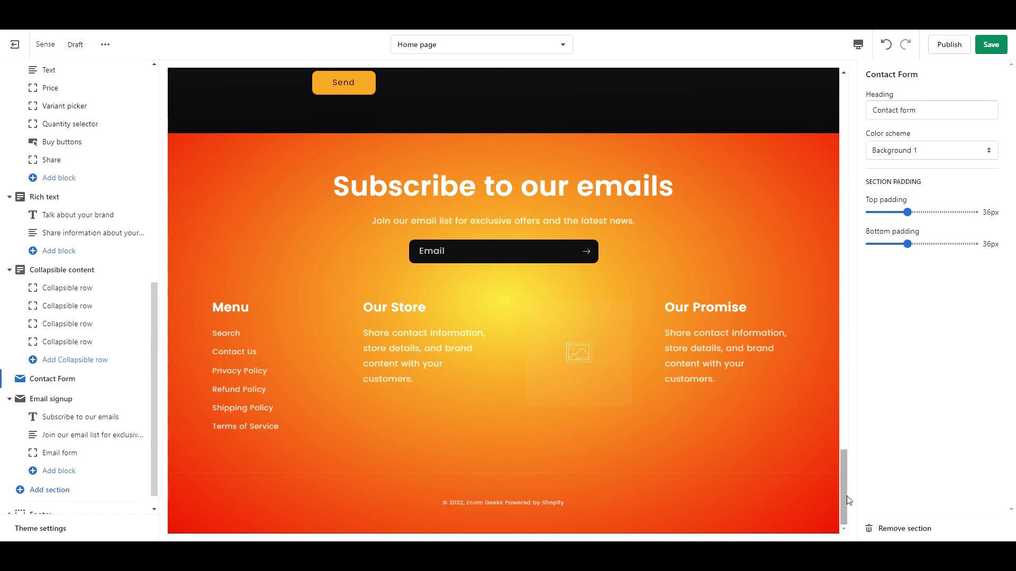
left_click(49, 528)
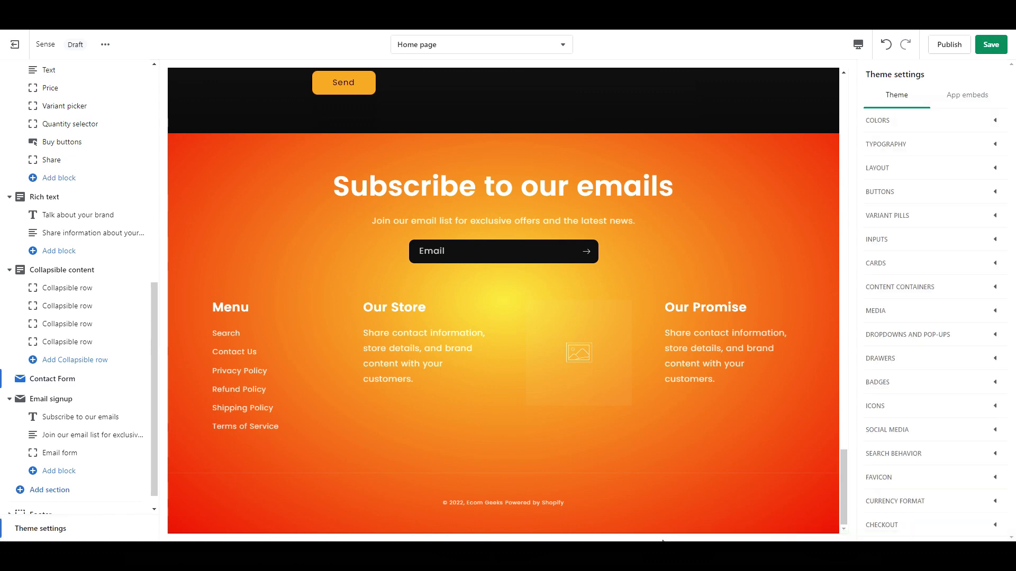
left_click(904, 432)
scroll(1004, 322, "down", 3)
scroll(1004, 321, "down", 2)
left_click(977, 292)
type("#")
left_click(910, 397)
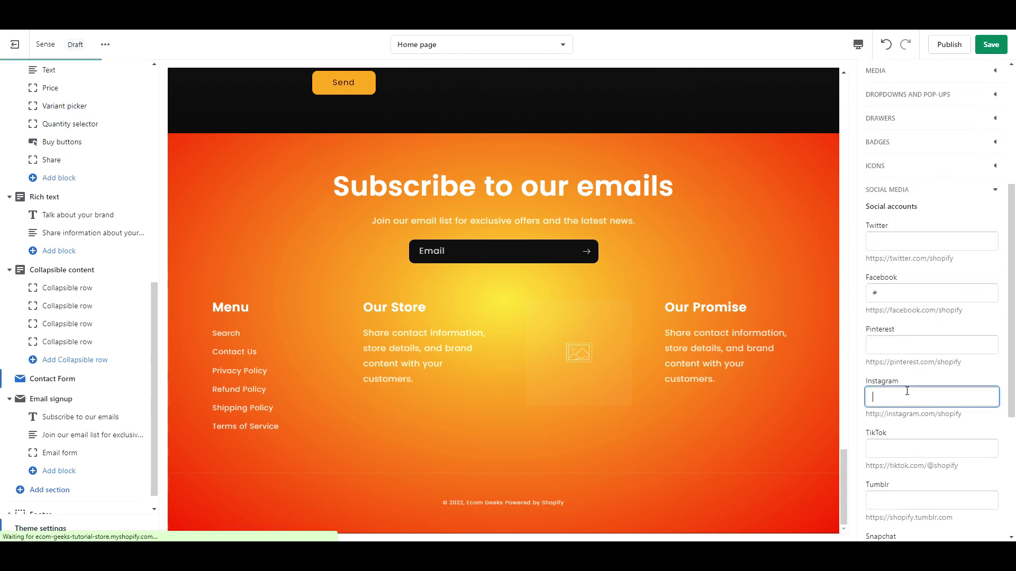
type("#")
left_click(902, 452)
type("#")
left_click(969, 241)
type("#")
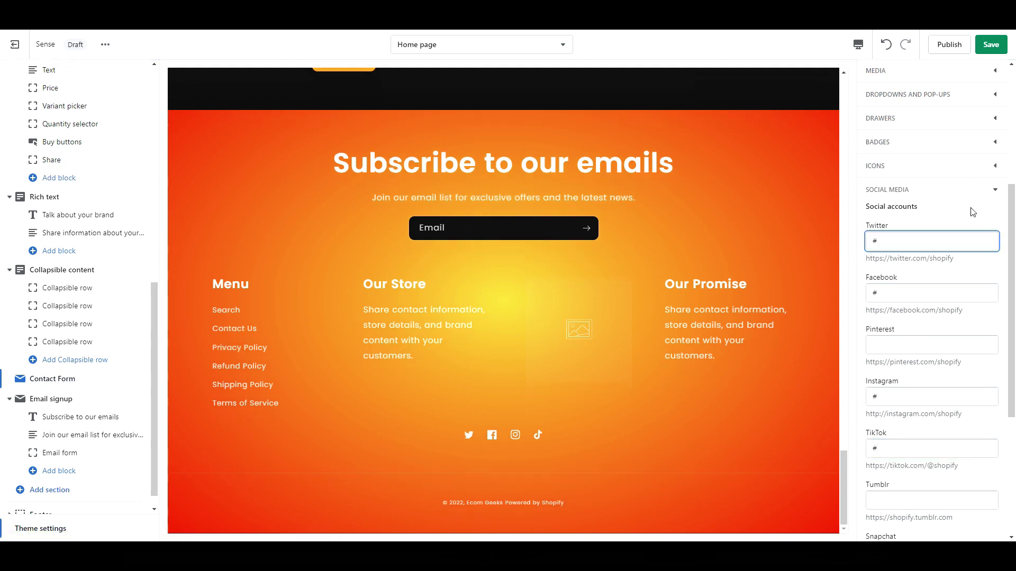
key("ctrl+s")
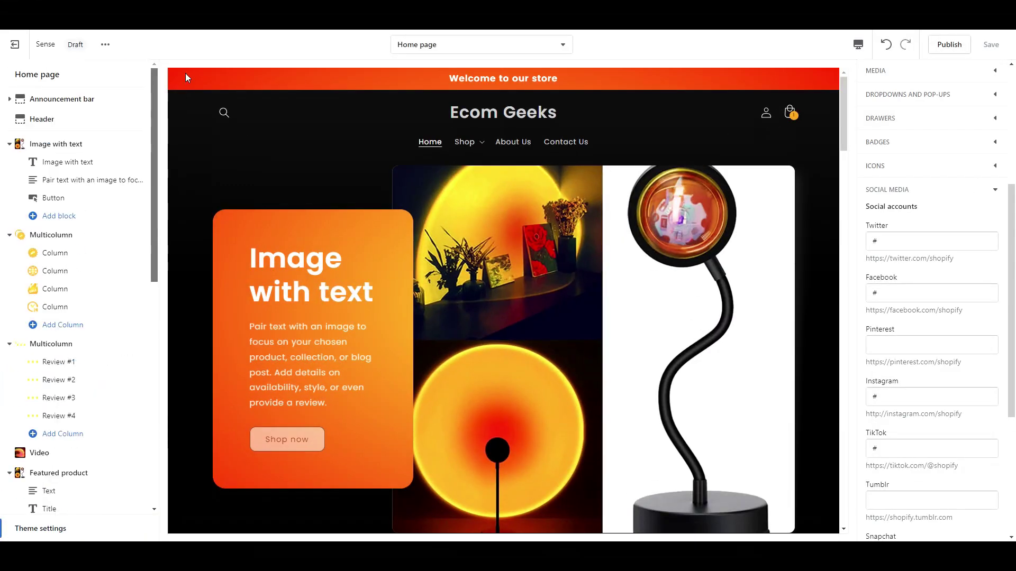
- Remove the Main menu from the Header section
left_click(41, 122)
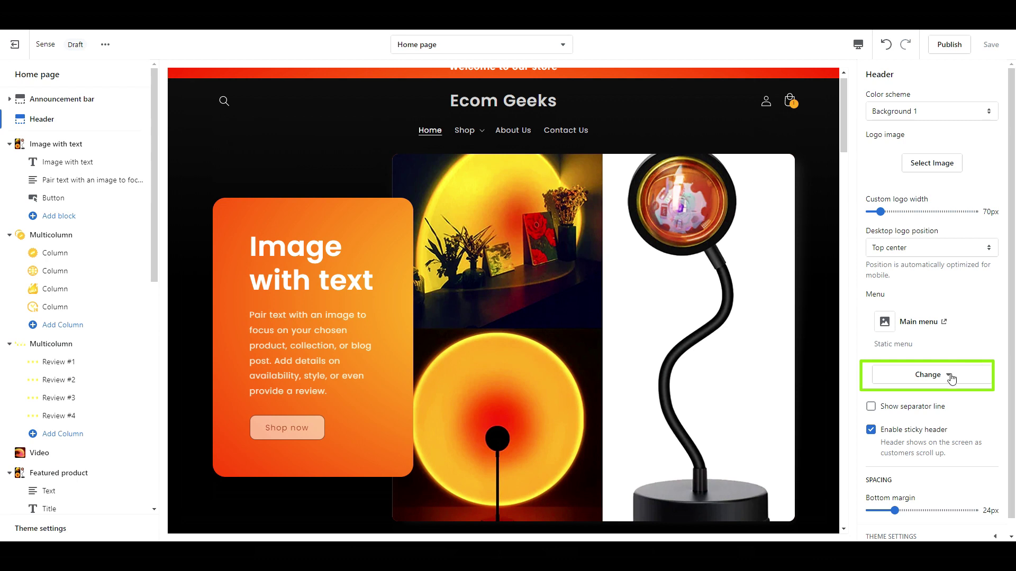
left_click(936, 381)
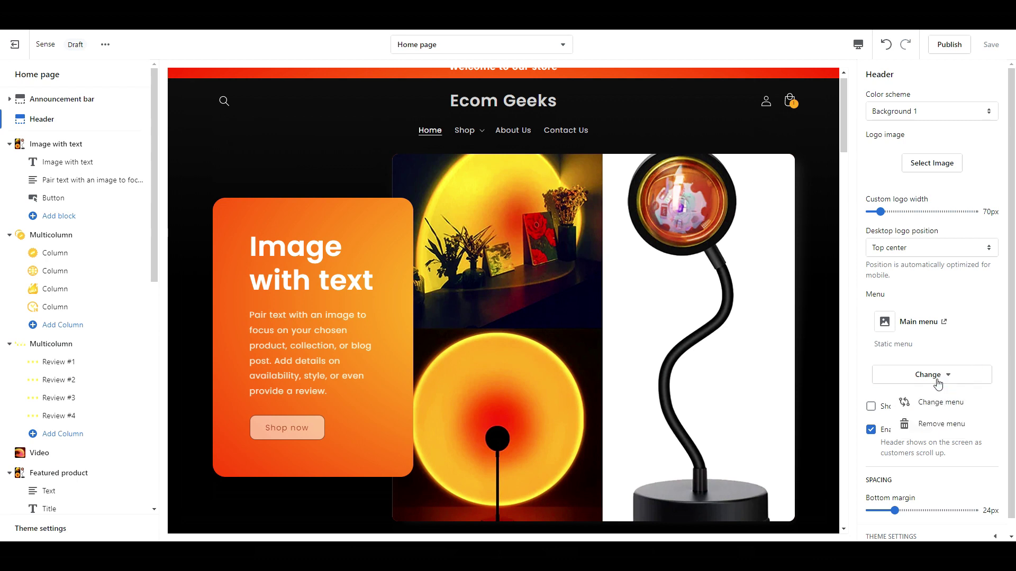
left_click(933, 429)
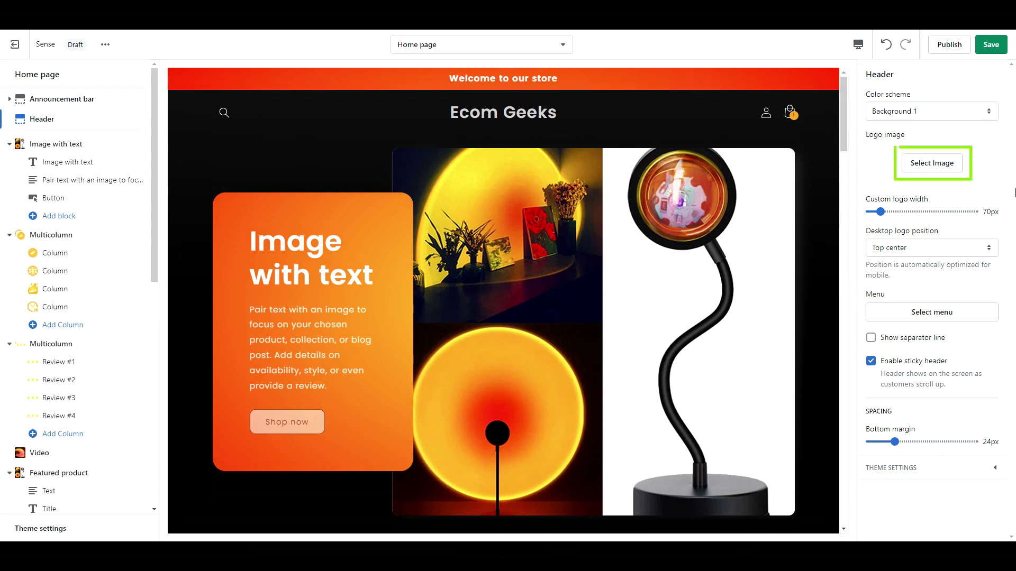
- Assign the Ecom Geeks library image as the header logo and set the custom logo width to 200px
left_click(946, 169)
left_click(908, 447)
left_click(993, 529)
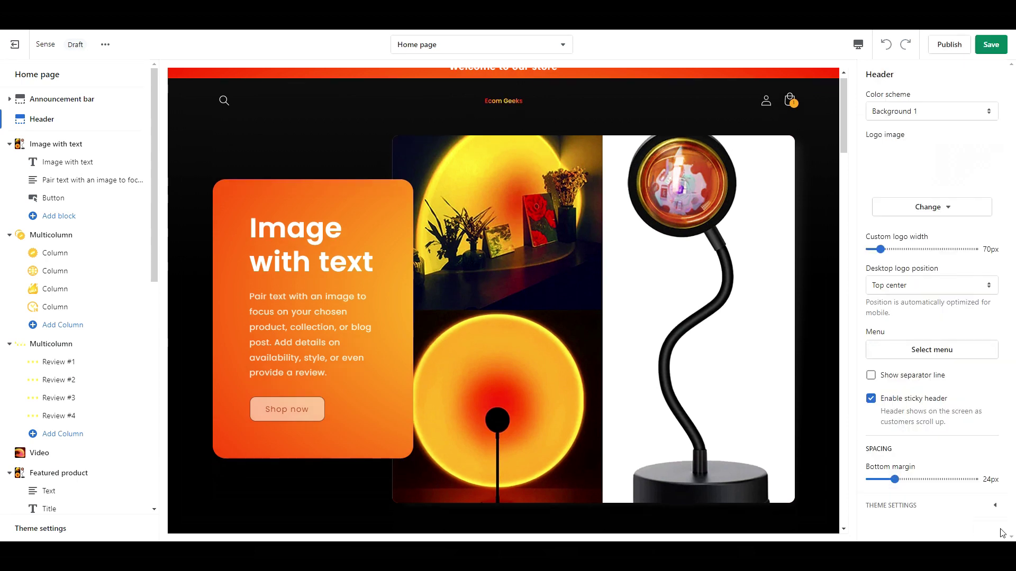
left_click_drag(885, 250, 945, 249)
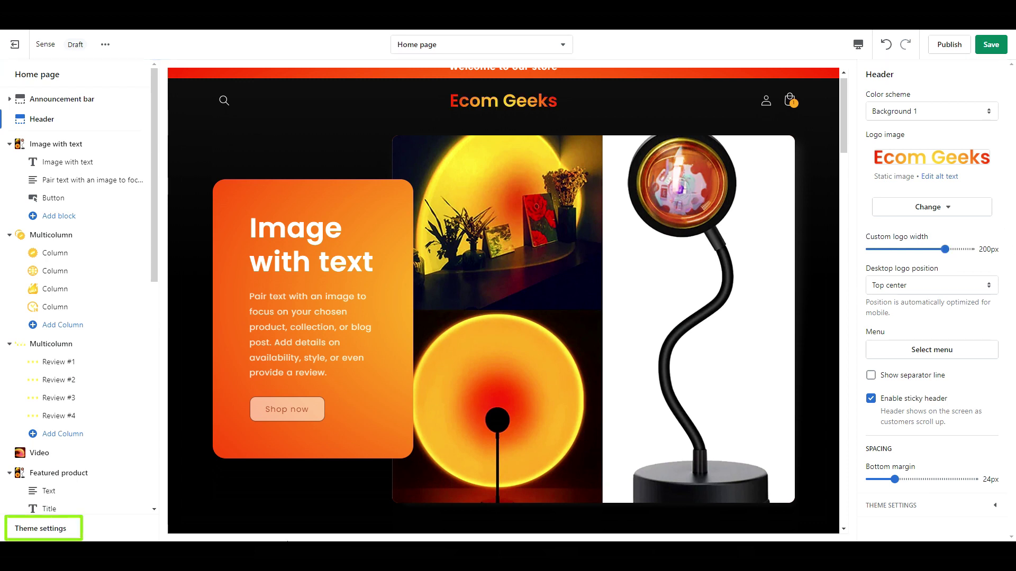
- Assign the Ecom Geeks library image as the custom logo in the theme's checkout settings
left_click(59, 529)
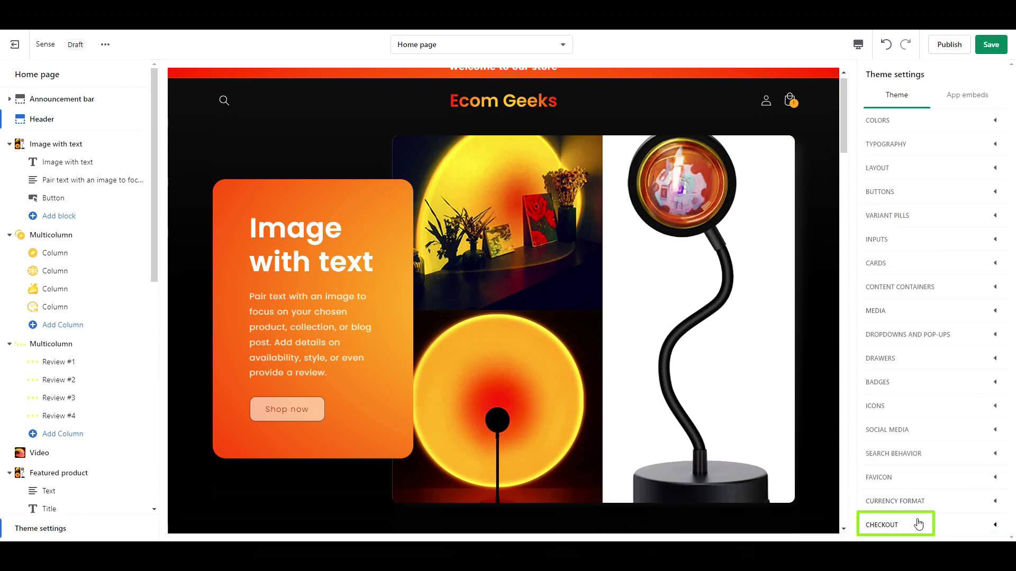
scroll(966, 291, "down", 4)
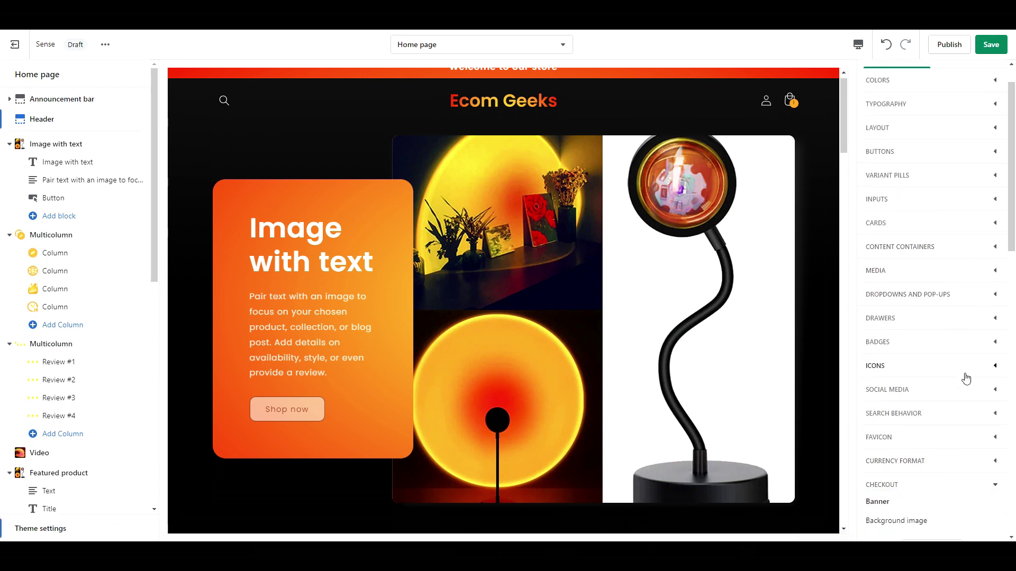
left_click(942, 476)
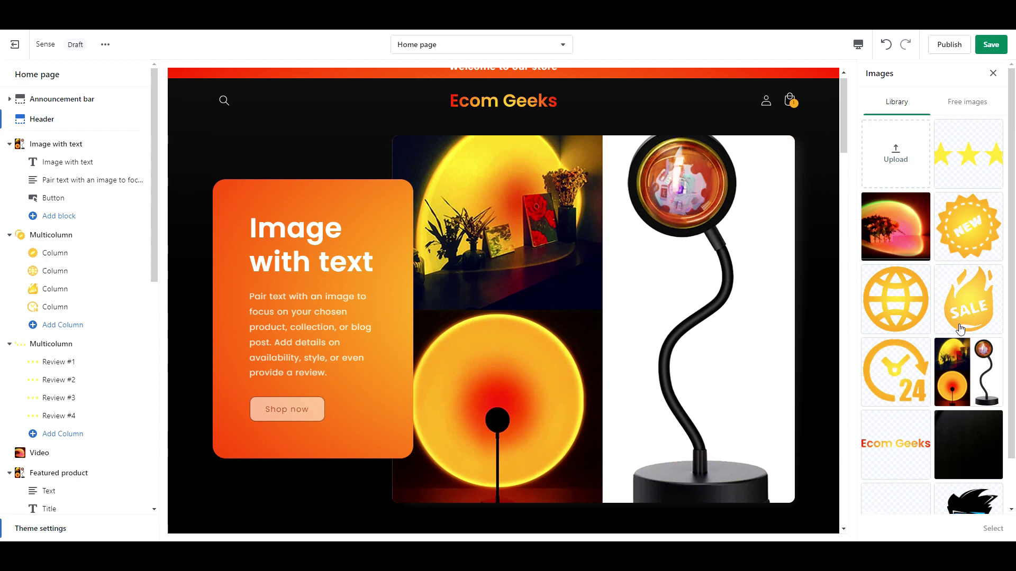
left_click(918, 427)
left_click(993, 528)
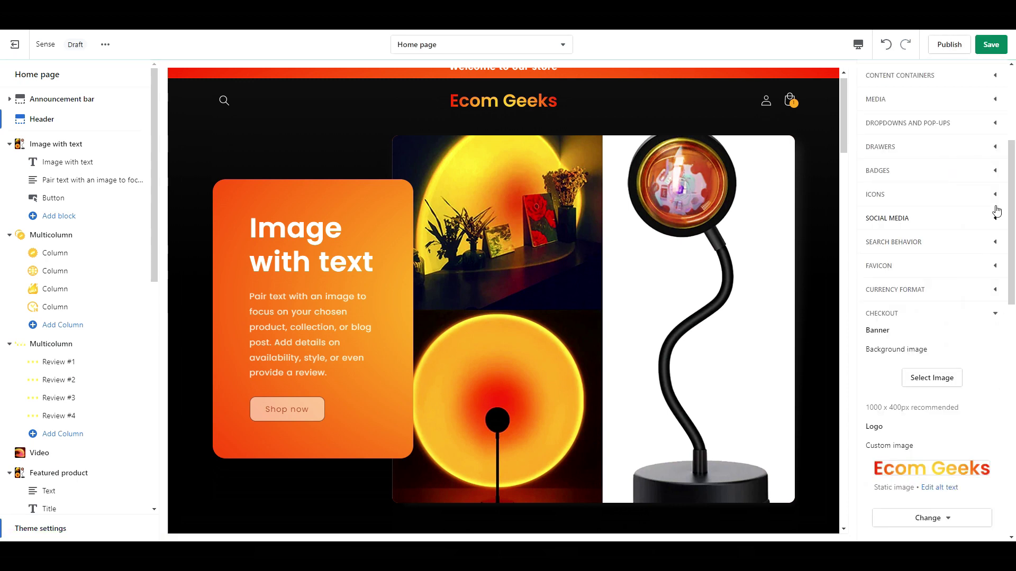